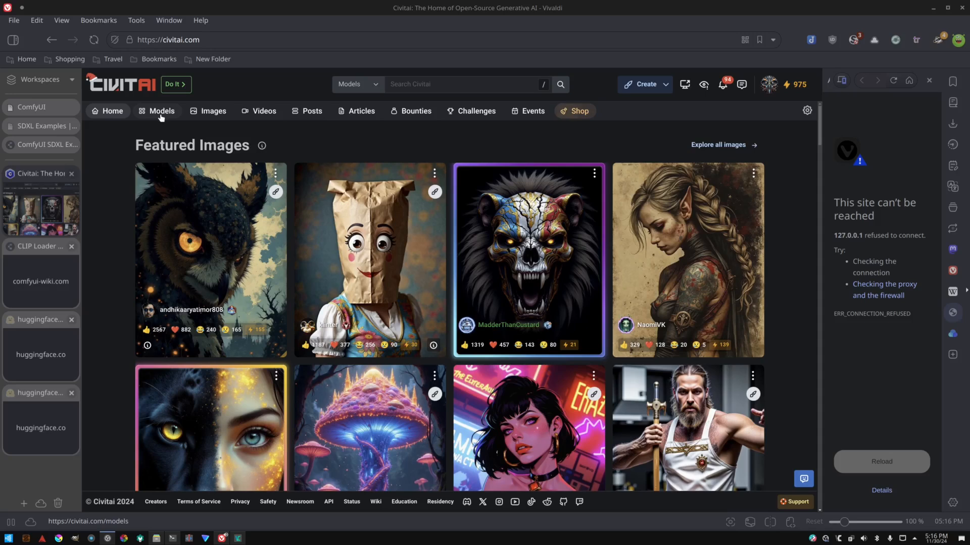
# Open the Civitai Models listing and review the available filter options.
pyautogui.click(161, 114)
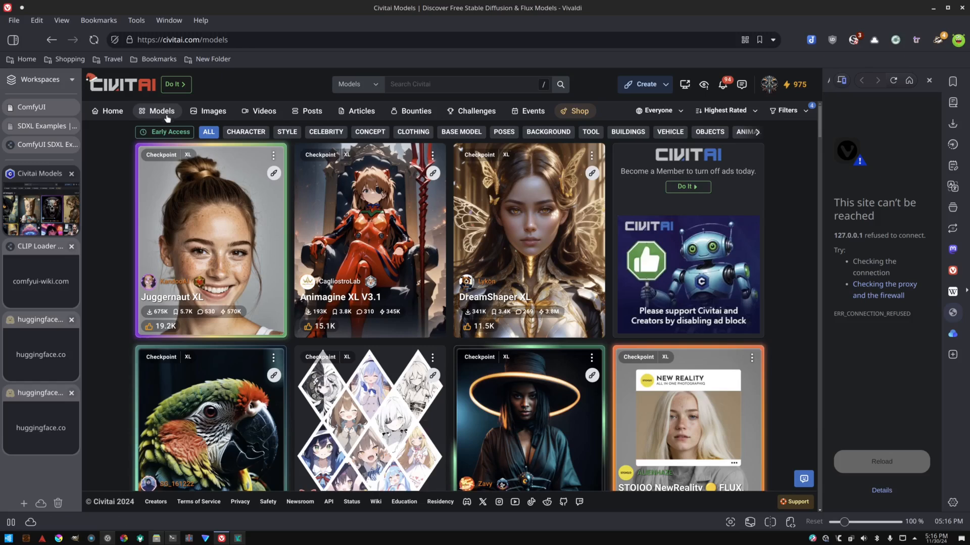
pyautogui.click(797, 115)
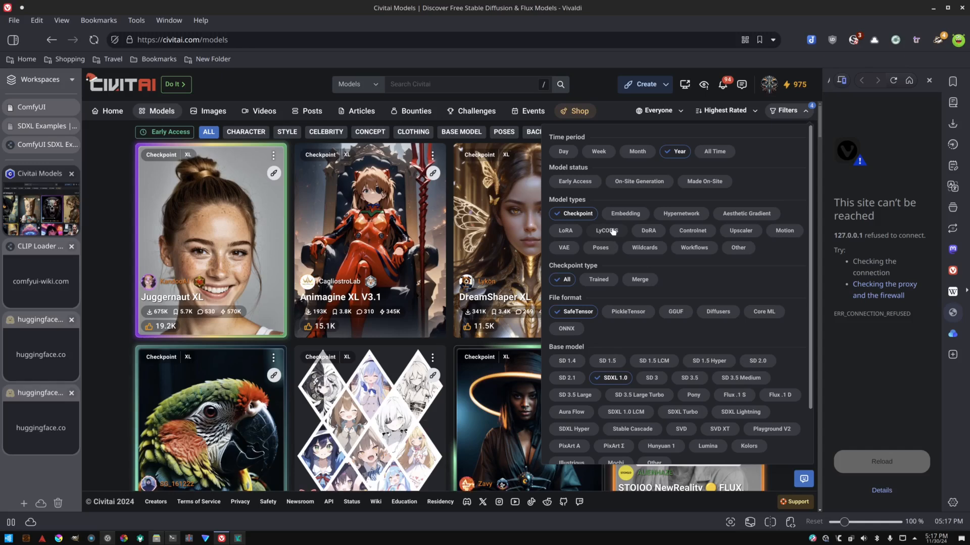
pyautogui.scroll(-3, 614, 255)
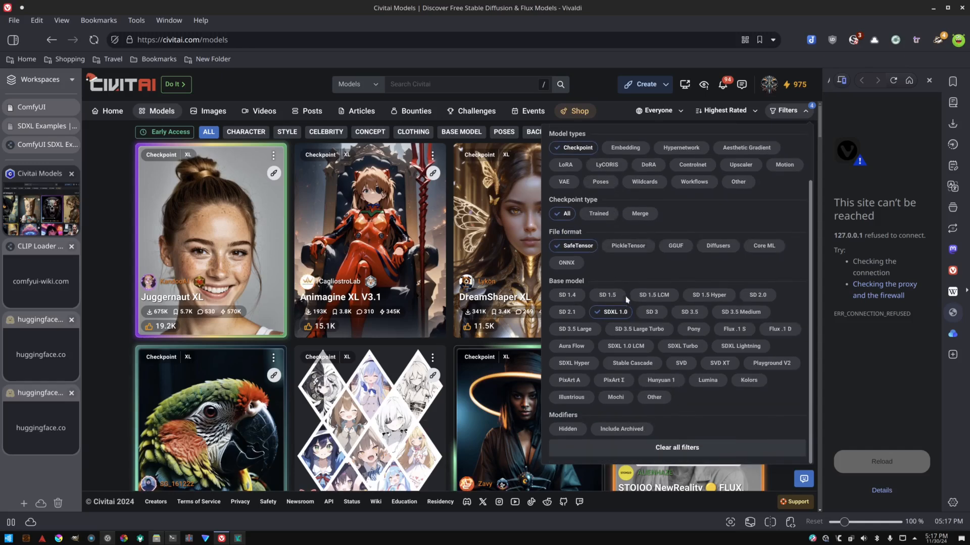
pyautogui.scroll(3, 602, 313)
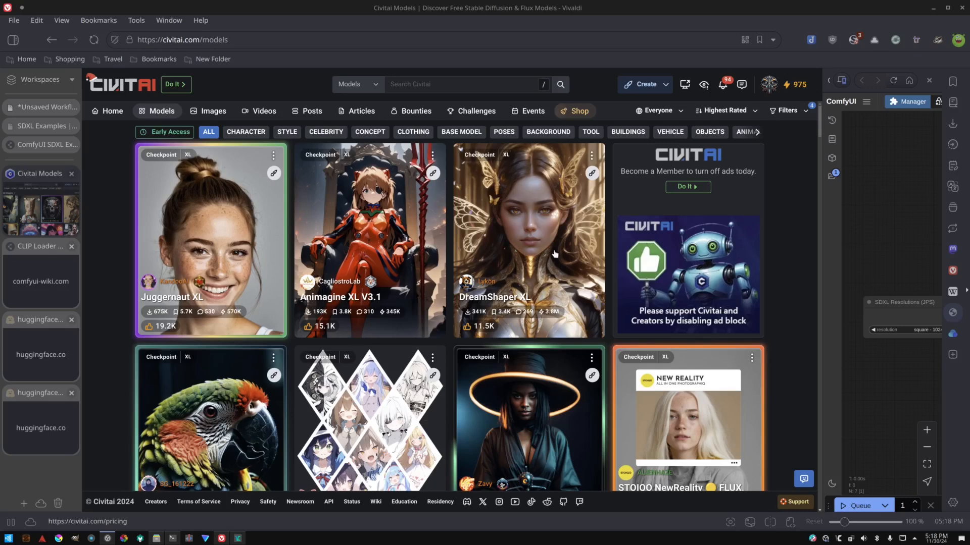
# Filter the model listing to the Merge checkpoint type and close the filter panel.
pyautogui.click(785, 110)
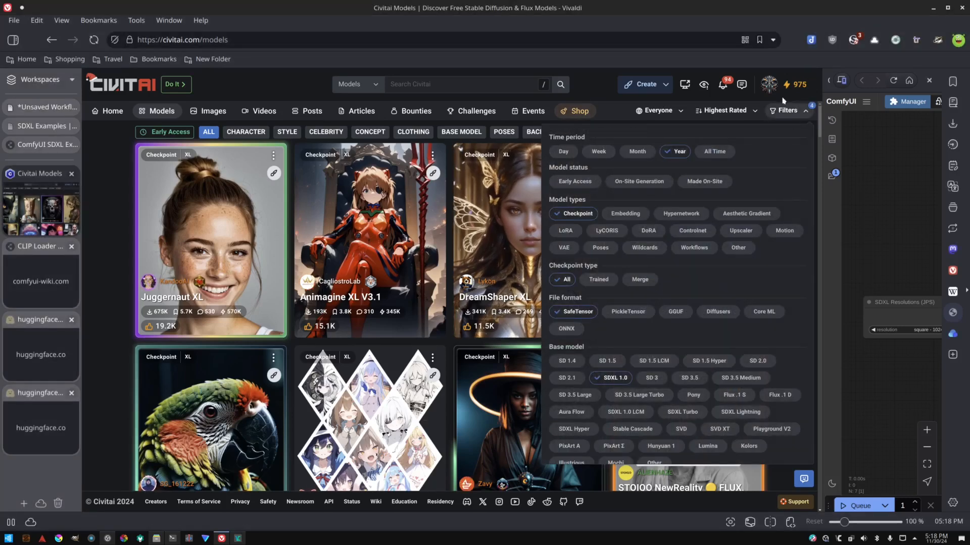
pyautogui.click(147, 113)
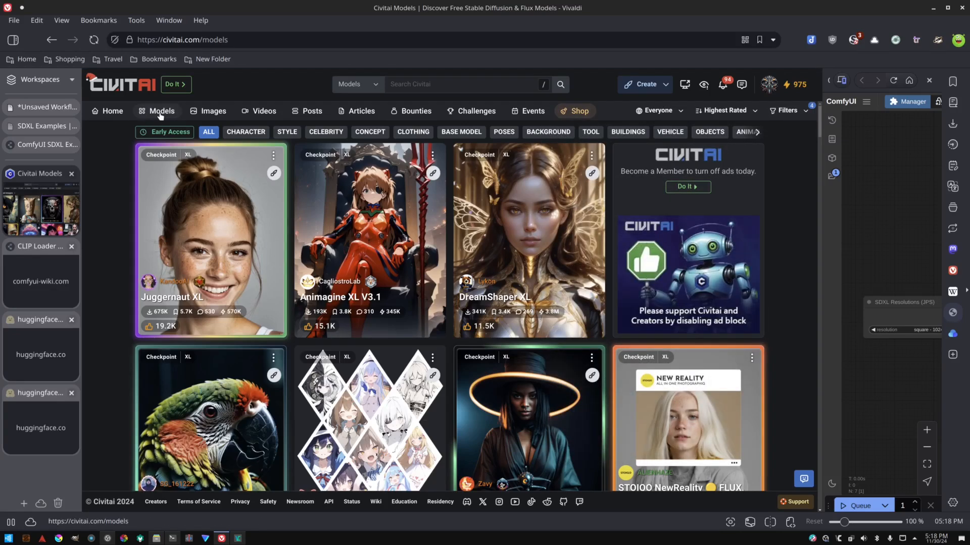
pyautogui.click(789, 112)
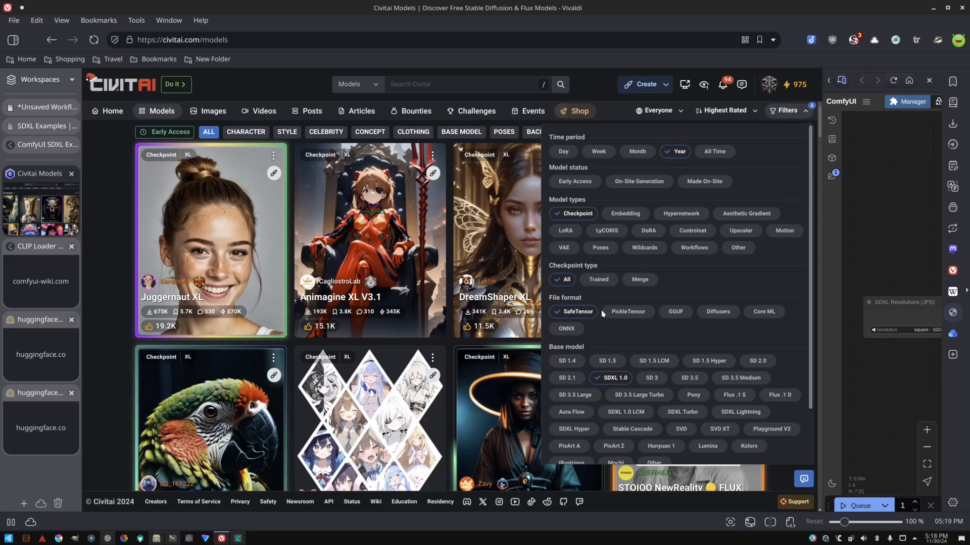
pyautogui.click(642, 281)
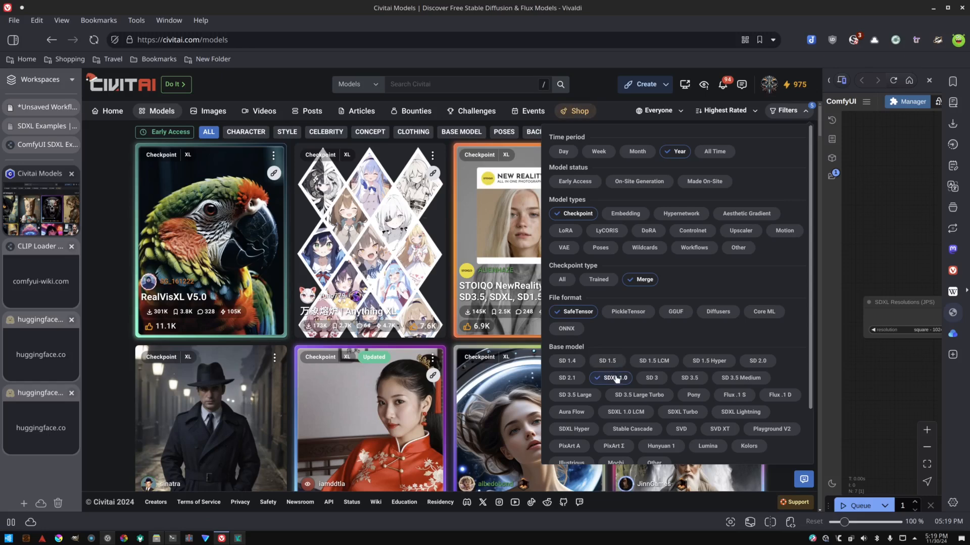
pyautogui.scroll(-2, 617, 379)
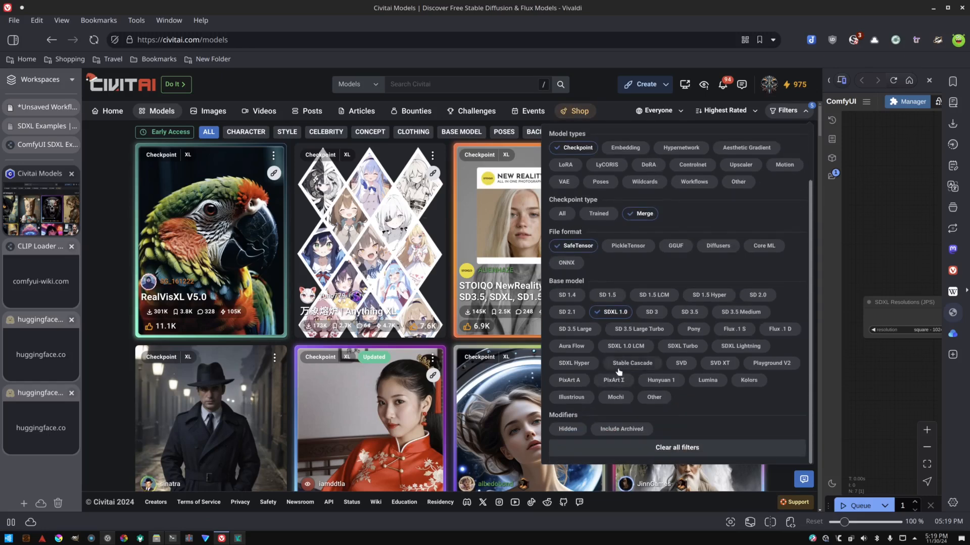
pyautogui.click(440, 101)
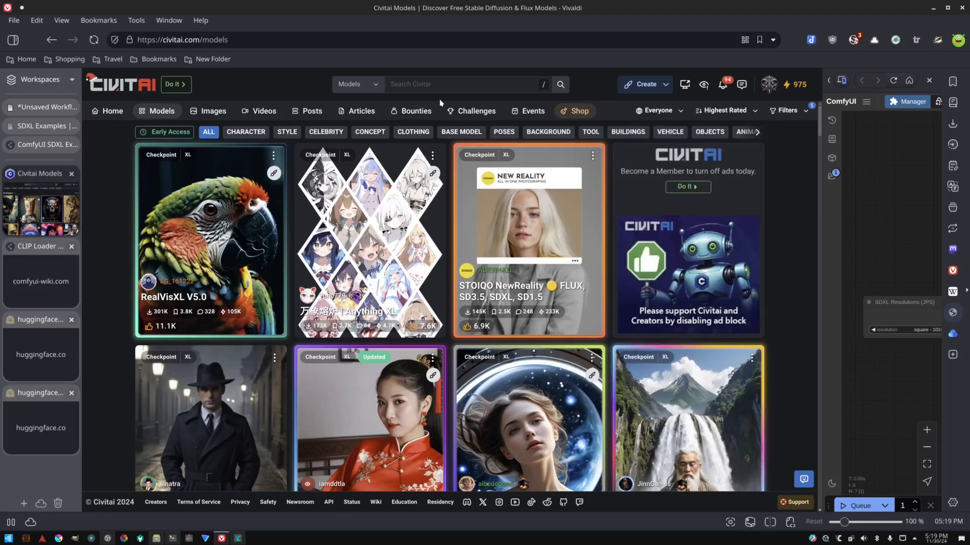
# Scroll through the filtered SDXL merge checkpoints to compare the available models.
pyautogui.scroll(-10, 488, 254)
pyautogui.scroll(-15, 488, 254)
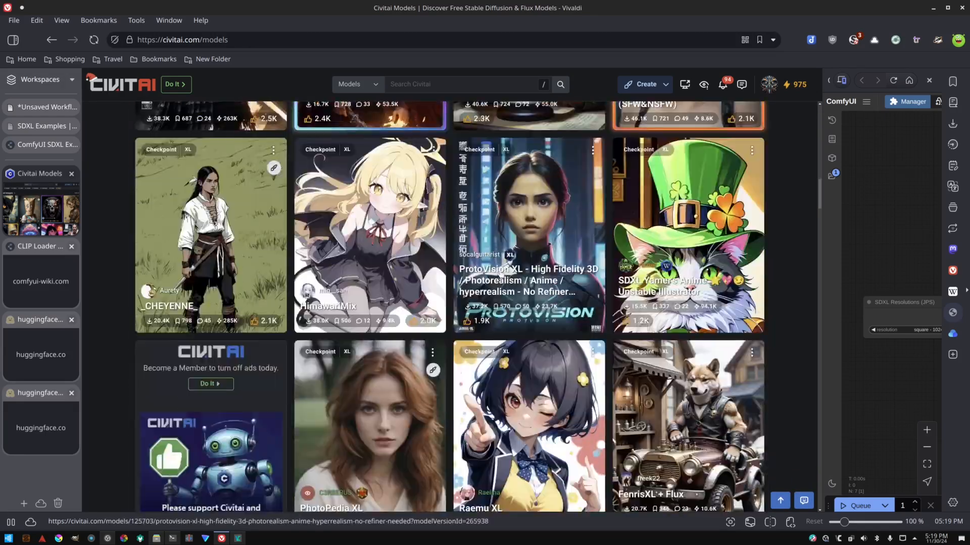
pyautogui.scroll(5, 516, 302)
pyautogui.scroll(4, 516, 302)
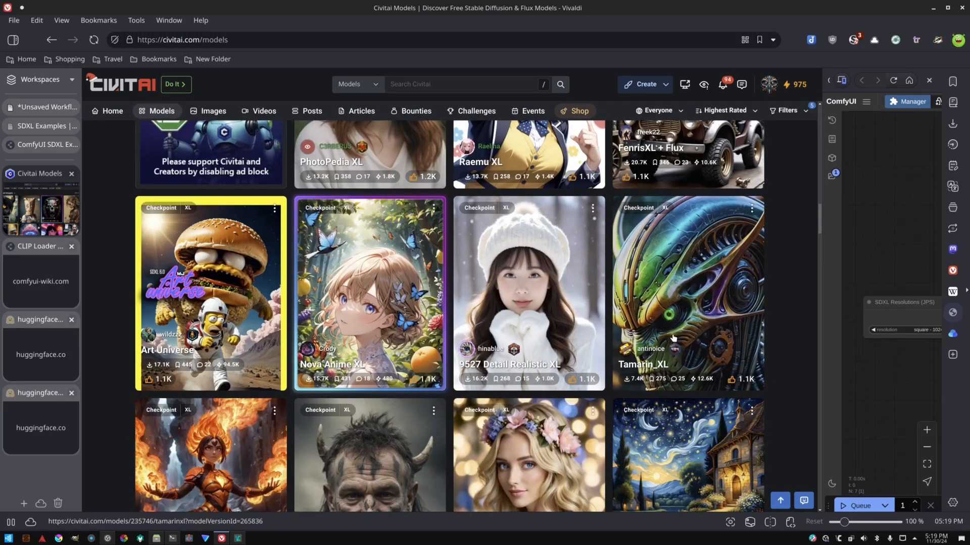
pyautogui.scroll(1, 677, 334)
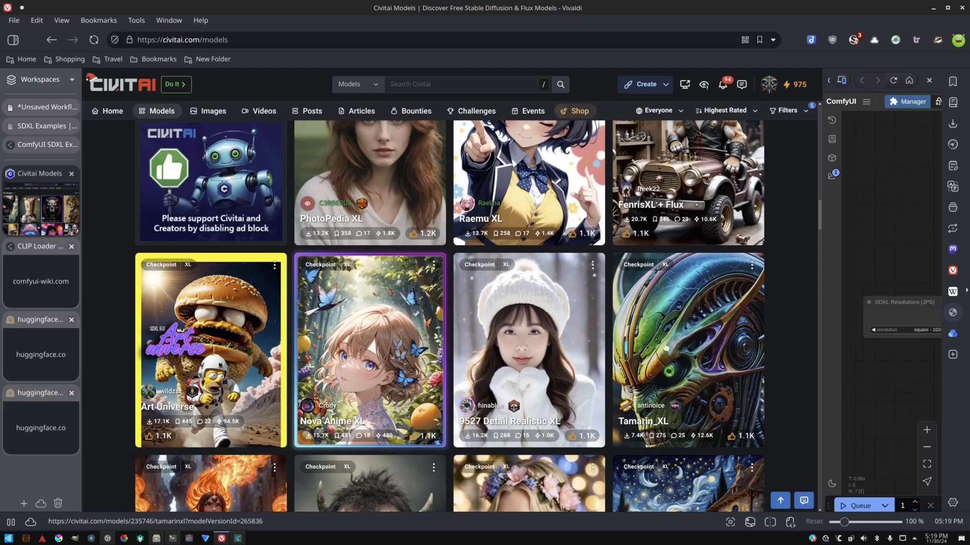
pyautogui.scroll(9, 683, 329)
pyautogui.scroll(1, 530, 361)
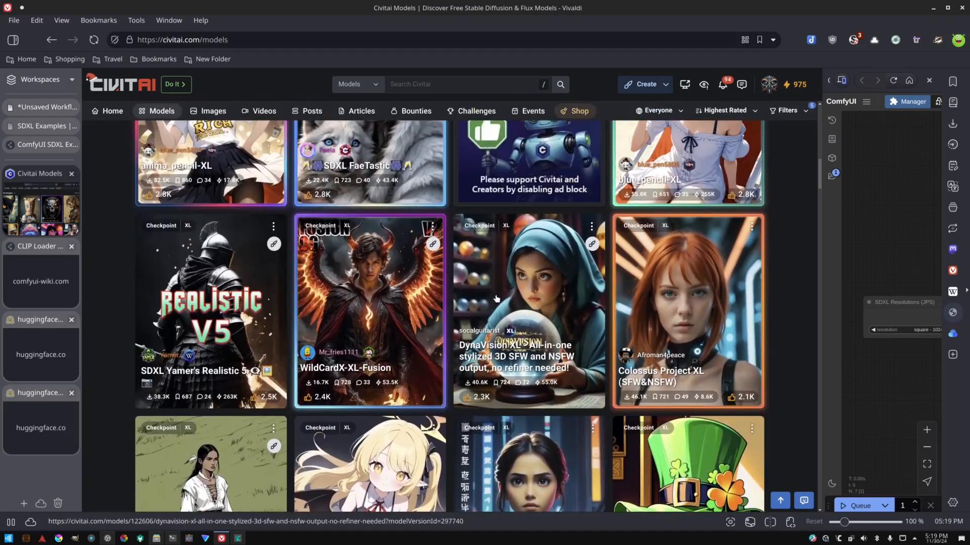
pyautogui.scroll(1, 211, 341)
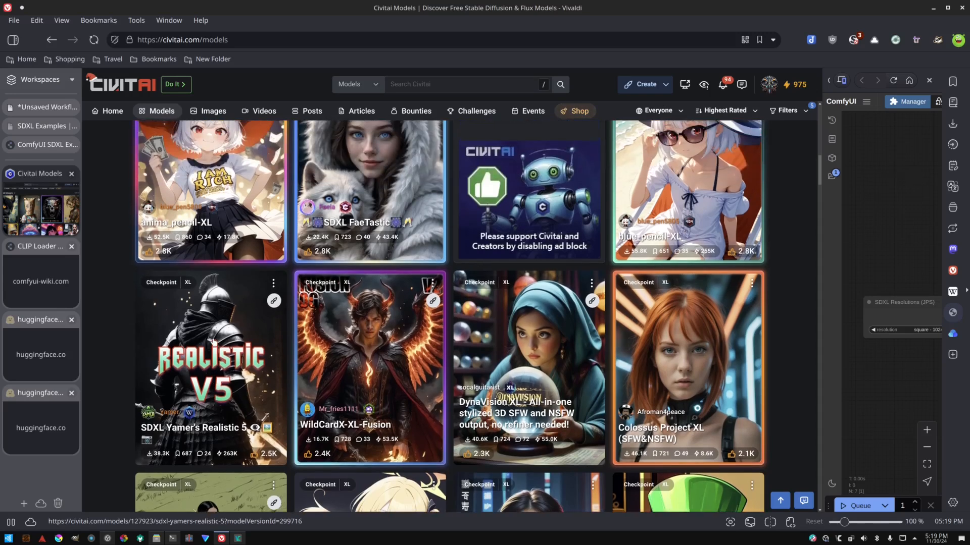
pyautogui.scroll(2, 206, 337)
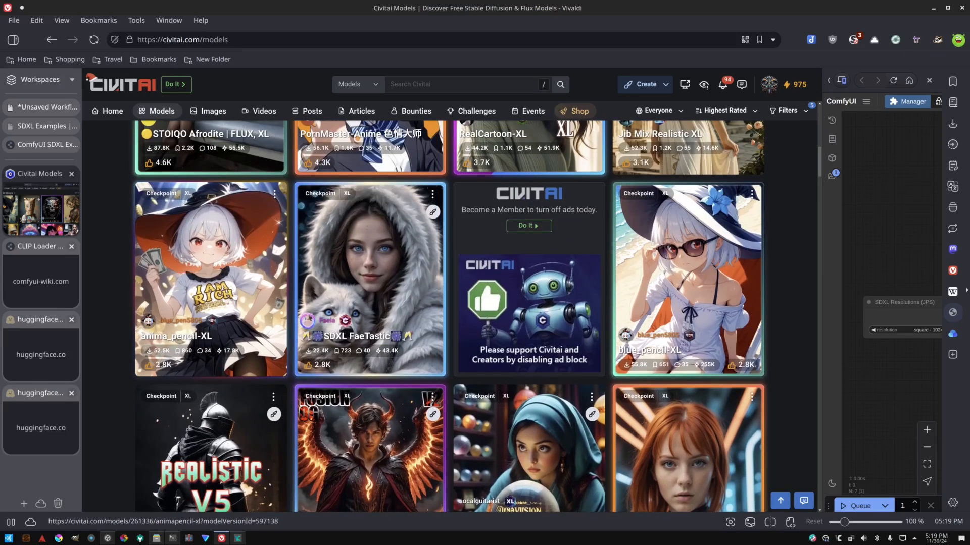
pyautogui.scroll(1, 332, 297)
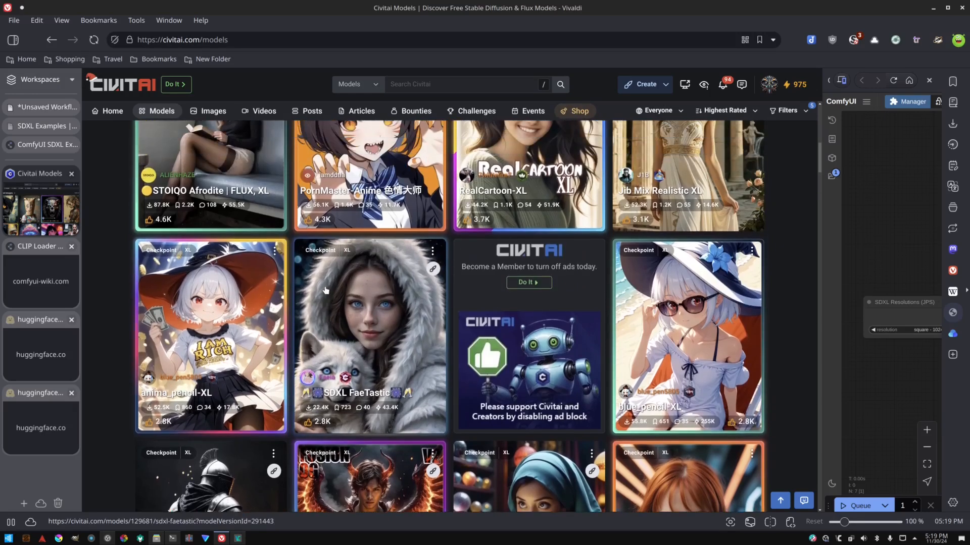
pyautogui.scroll(2, 326, 300)
pyautogui.scroll(8, 326, 300)
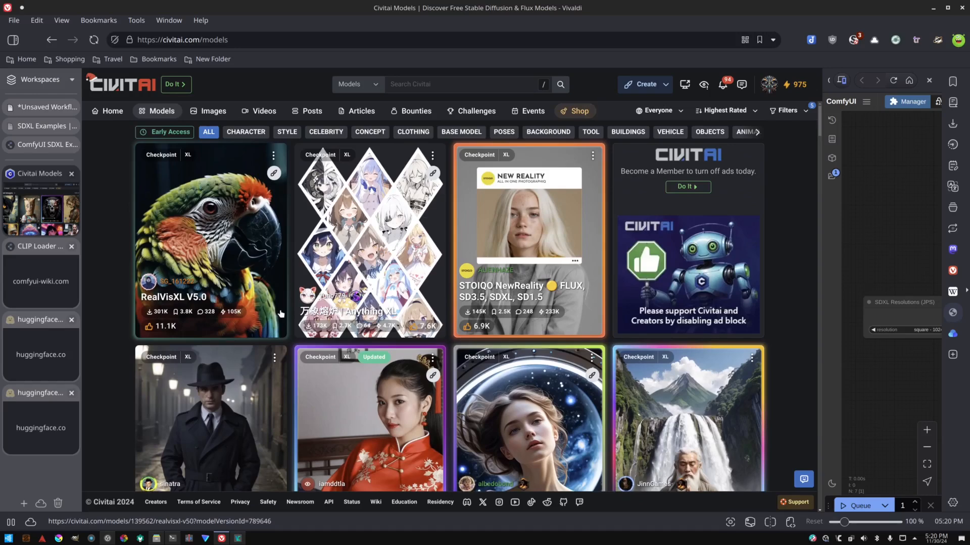
pyautogui.scroll(-4, 281, 314)
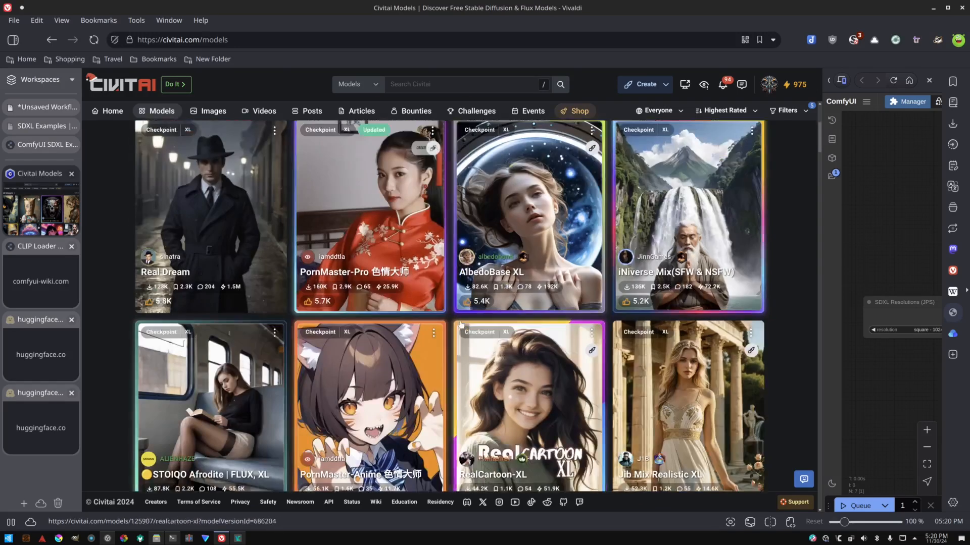
# Open the AlbedoBase XL model page and expand its full description.
pyautogui.click(518, 225)
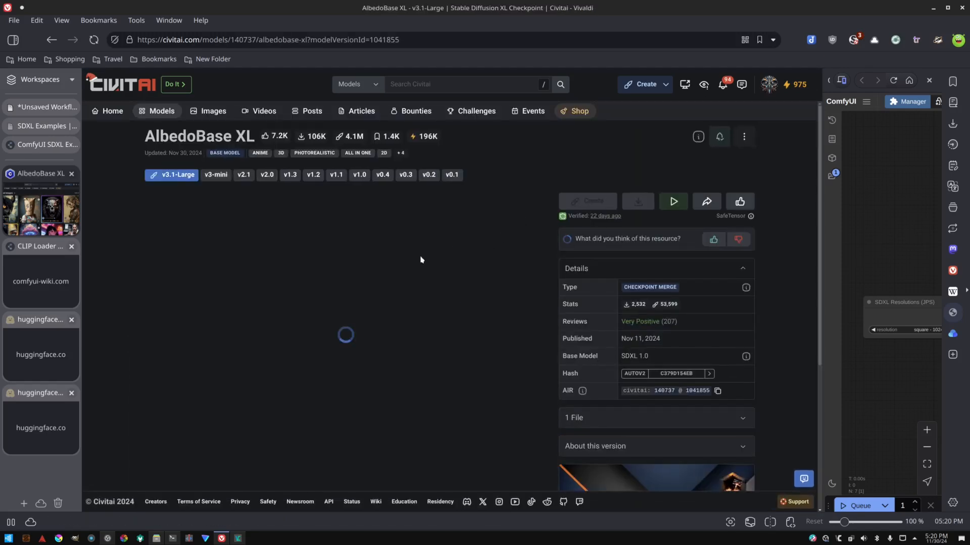
pyautogui.scroll(-3, 409, 297)
pyautogui.scroll(-3, 409, 297)
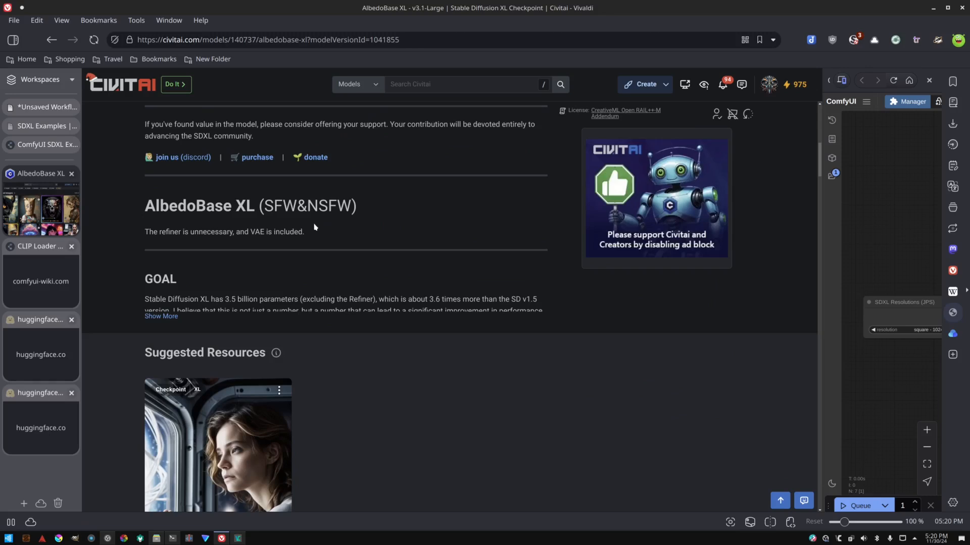
pyautogui.click(160, 317)
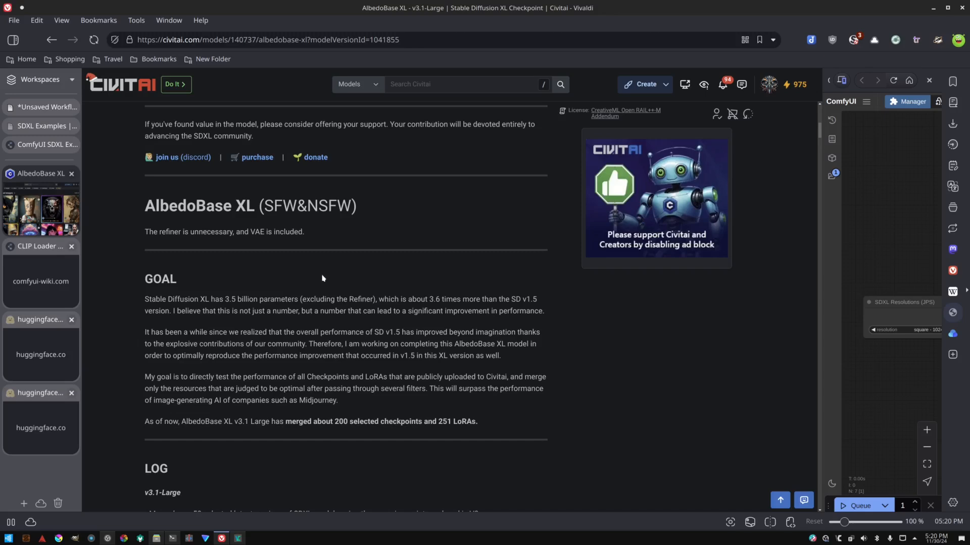
# Read through the AlbedoBase XL description, log and sample step grids.
pyautogui.scroll(-7, 322, 278)
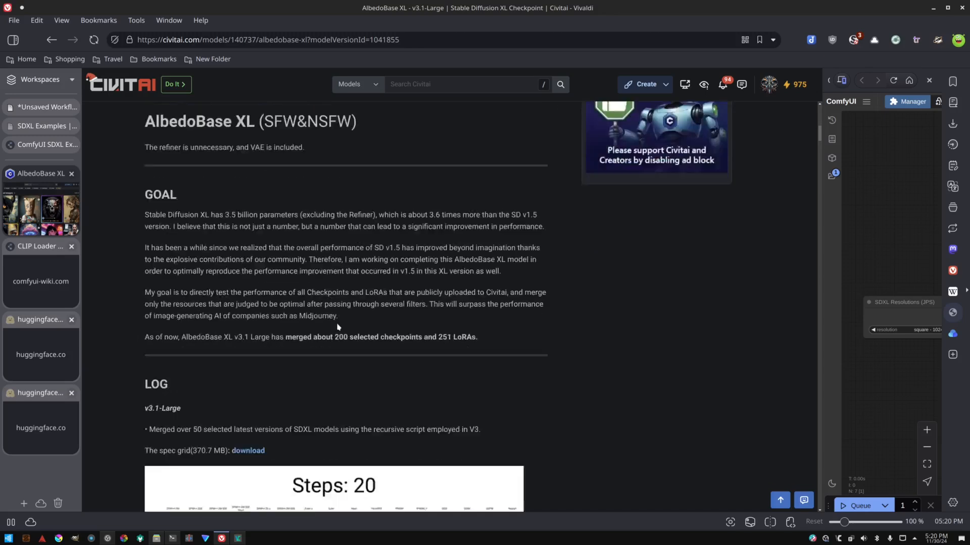
pyautogui.scroll(-3, 362, 355)
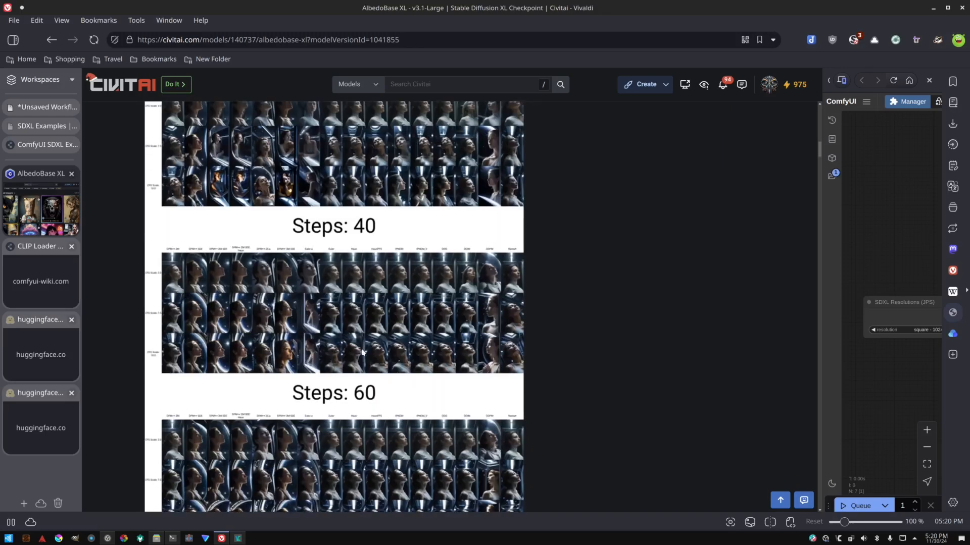
pyautogui.scroll(-3, 360, 362)
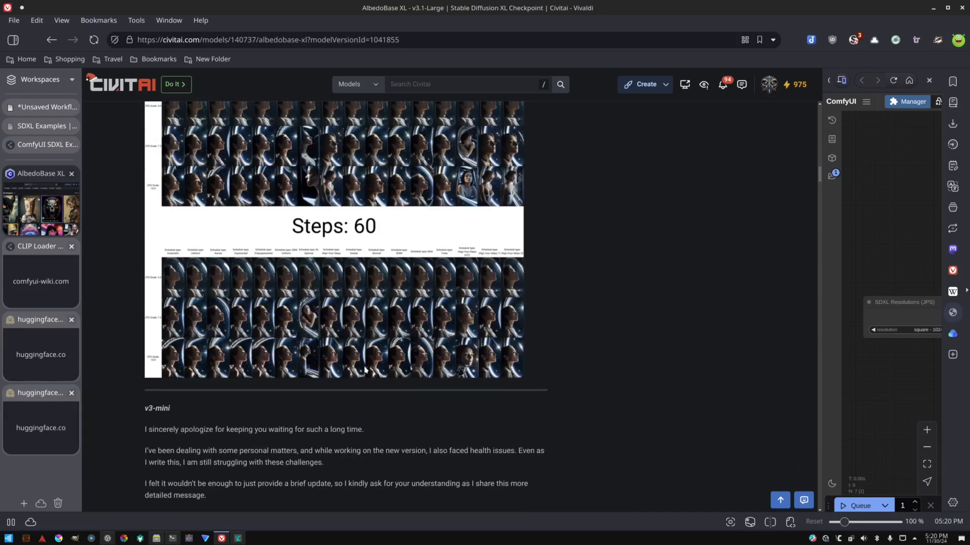
pyautogui.scroll(-8, 362, 369)
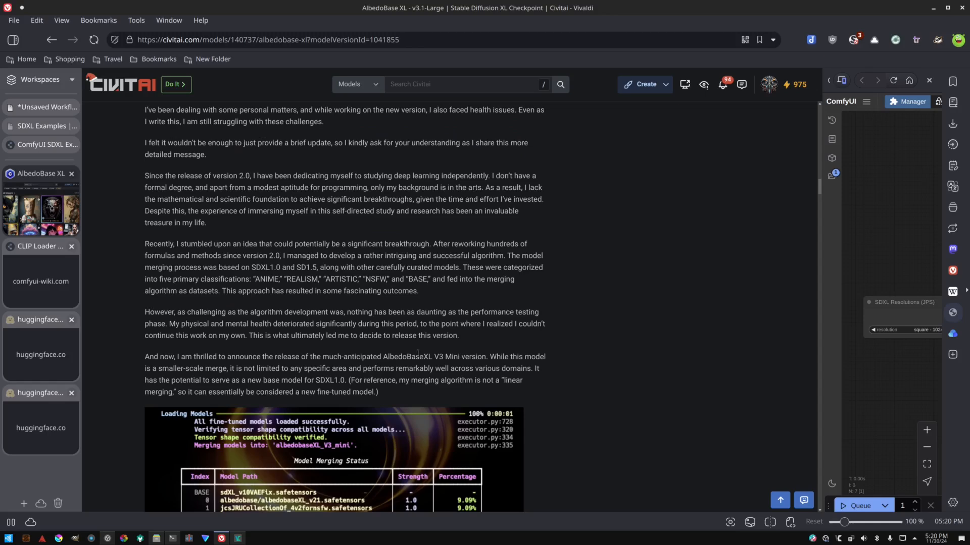
pyautogui.scroll(7, 473, 347)
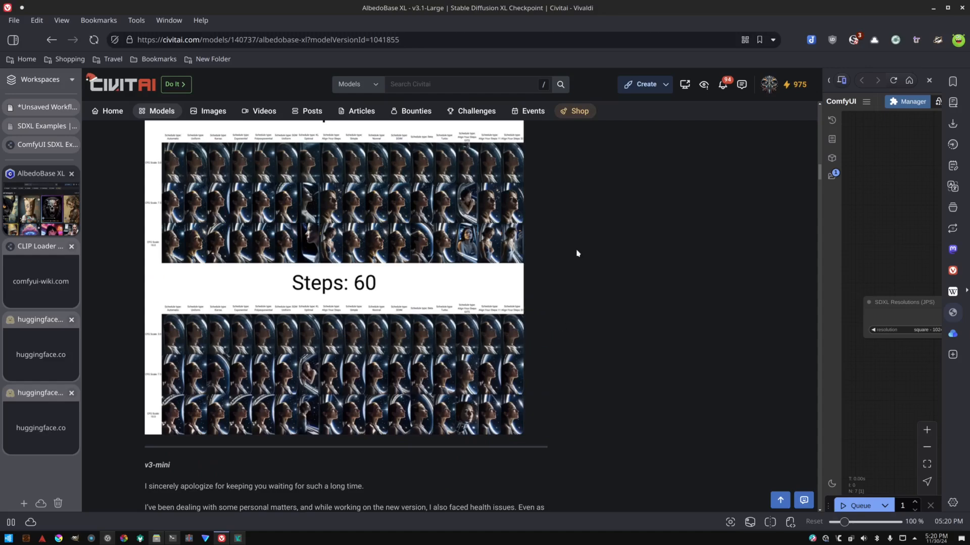
pyautogui.scroll(6, 581, 268)
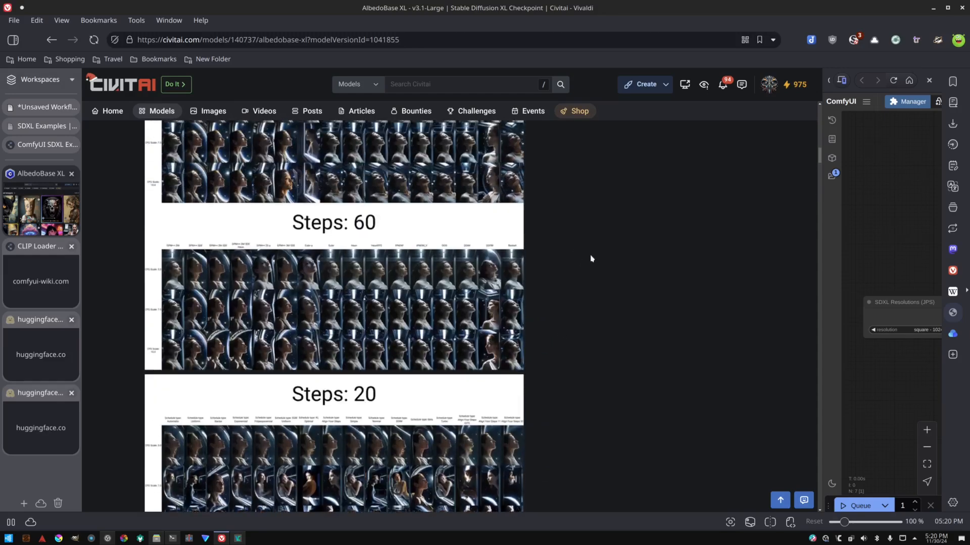
pyautogui.scroll(12, 586, 258)
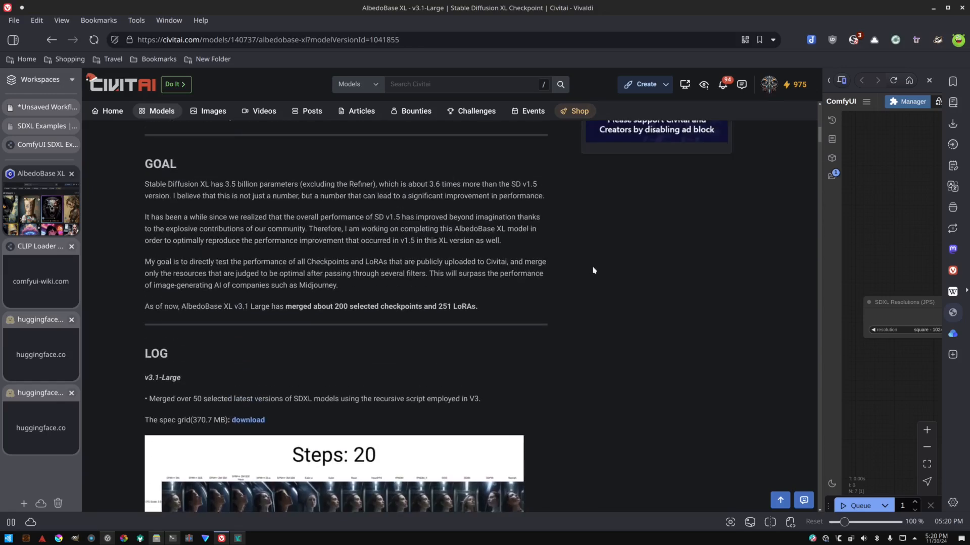
pyautogui.scroll(2, 588, 271)
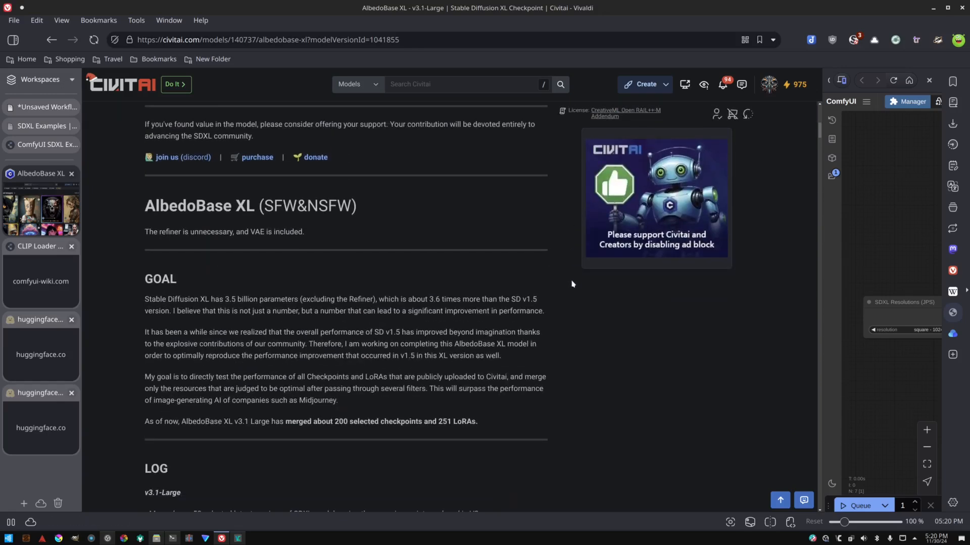
pyautogui.scroll(8, 558, 275)
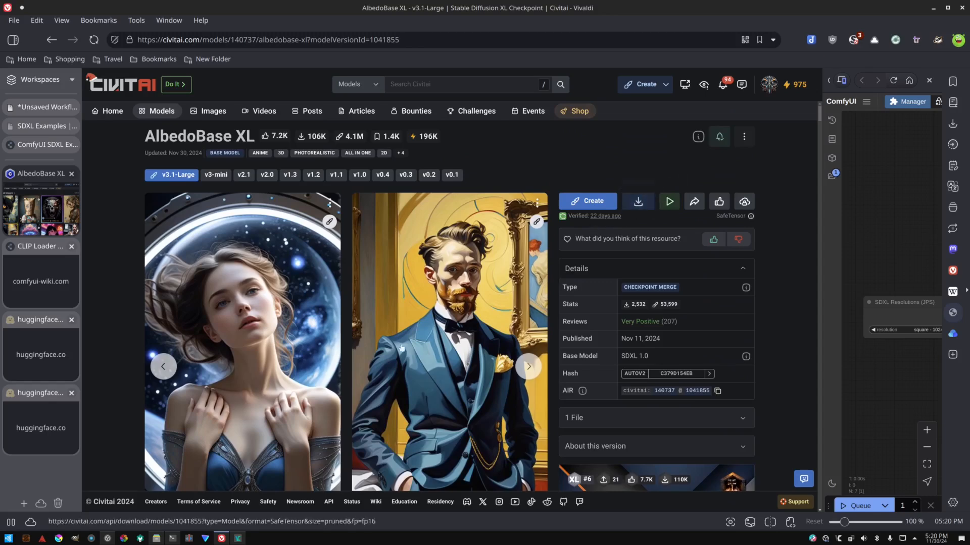
# Open the file manager and navigate into the ComfyUI folder under ai/comfyui-main.
pyautogui.click(156, 539)
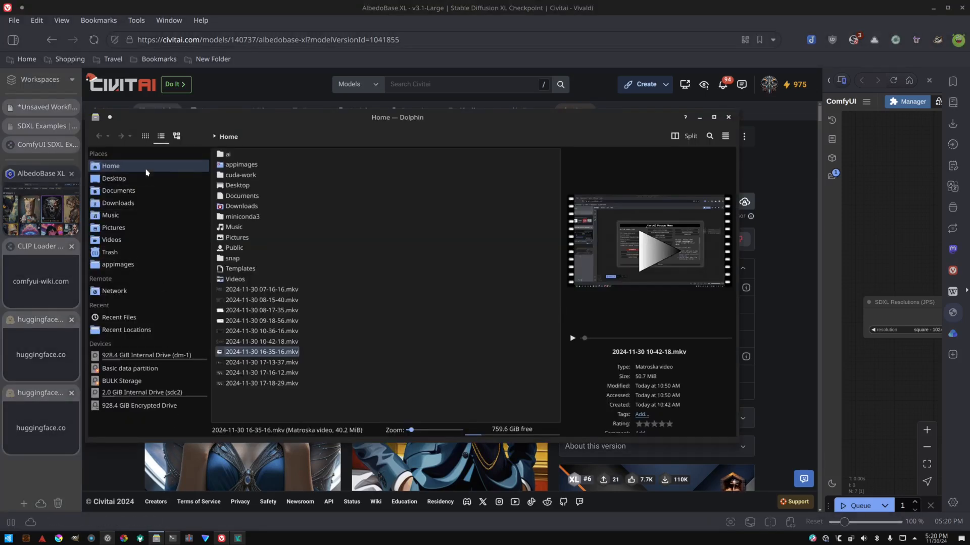
pyautogui.click(228, 156)
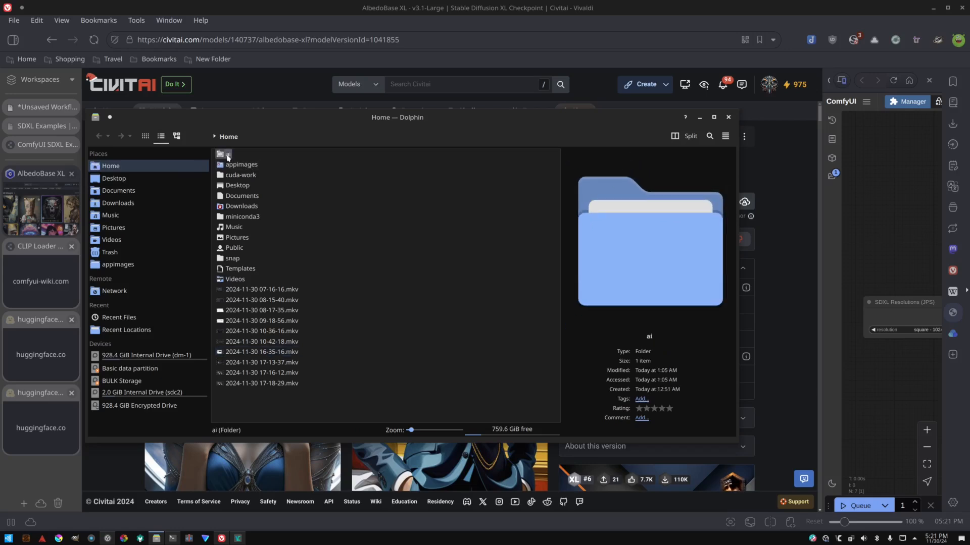
pyautogui.doubleClick(226, 155)
pyautogui.moveTo(226, 156); pyautogui.dragTo(227, 160)
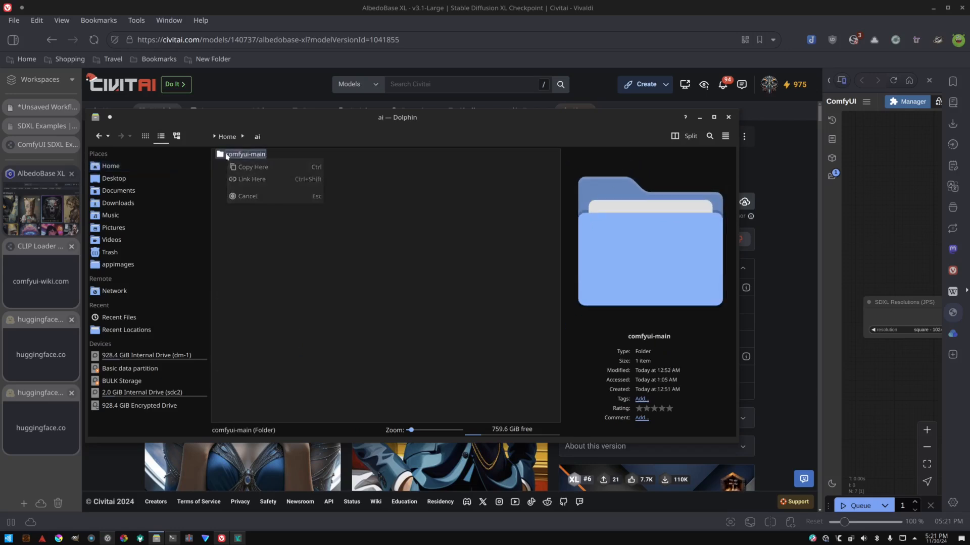
pyautogui.doubleClick(227, 154)
pyautogui.doubleClick(227, 154)
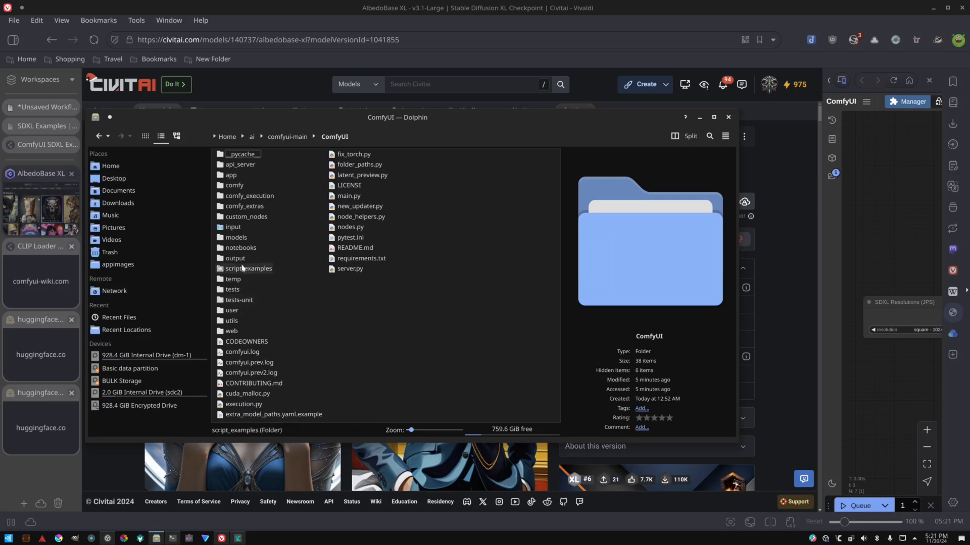
# Browse the ComfyUI models, checkpoints and SDXL folders to check where the downloaded checkpoint is stored.
pyautogui.doubleClick(238, 238)
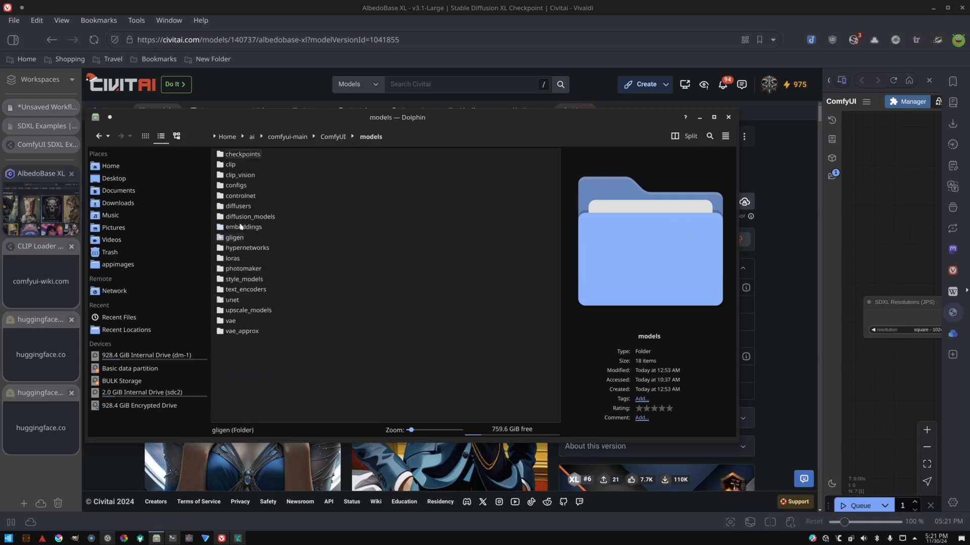
pyautogui.doubleClick(243, 154)
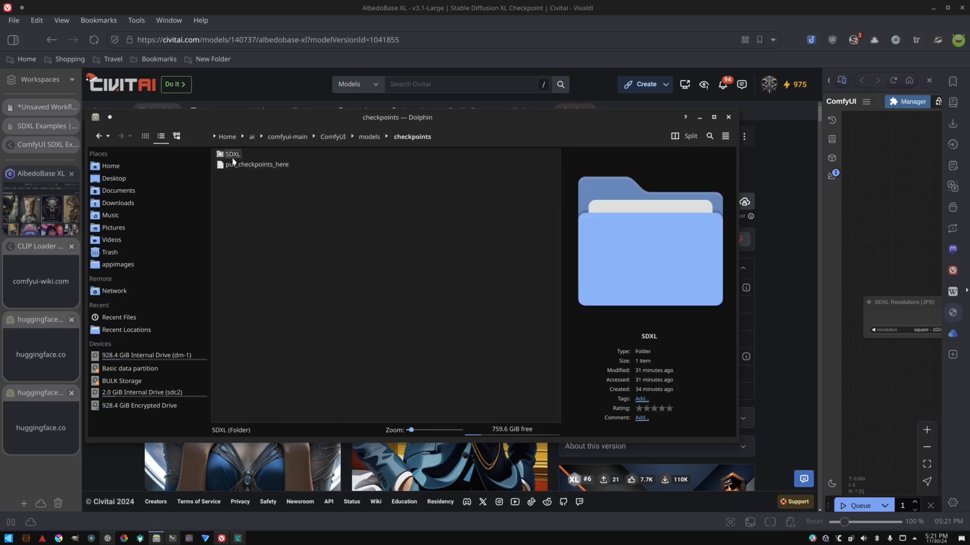
pyautogui.doubleClick(232, 155)
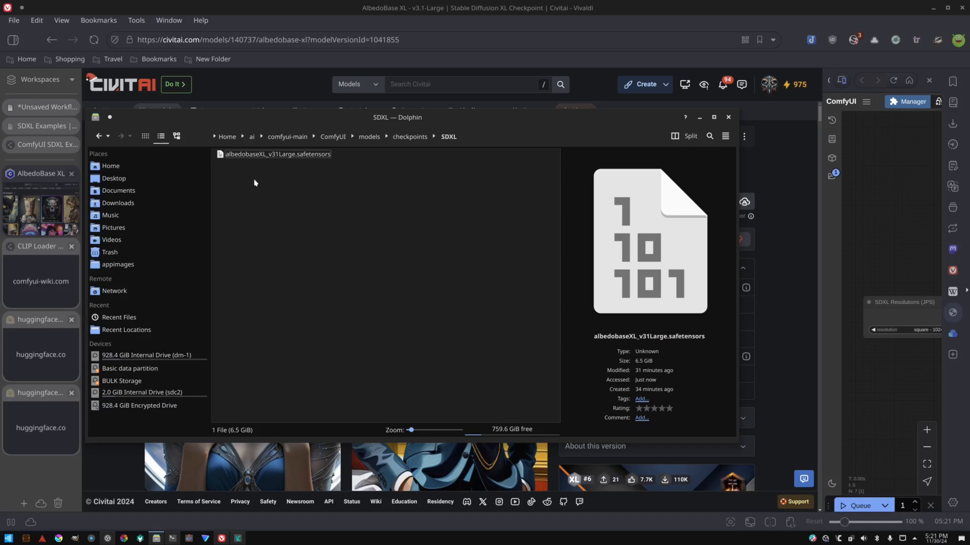
pyautogui.click(409, 141)
pyautogui.click(370, 141)
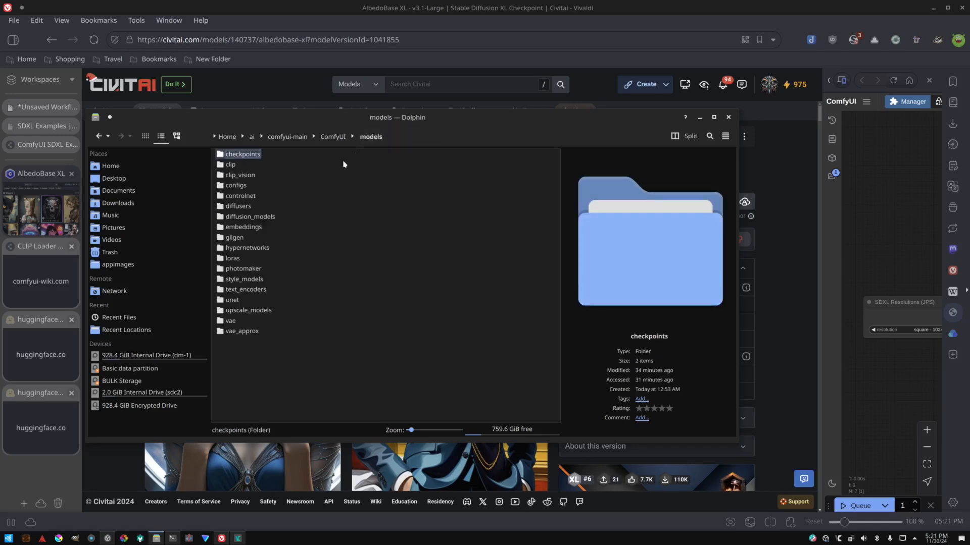
pyautogui.doubleClick(234, 167)
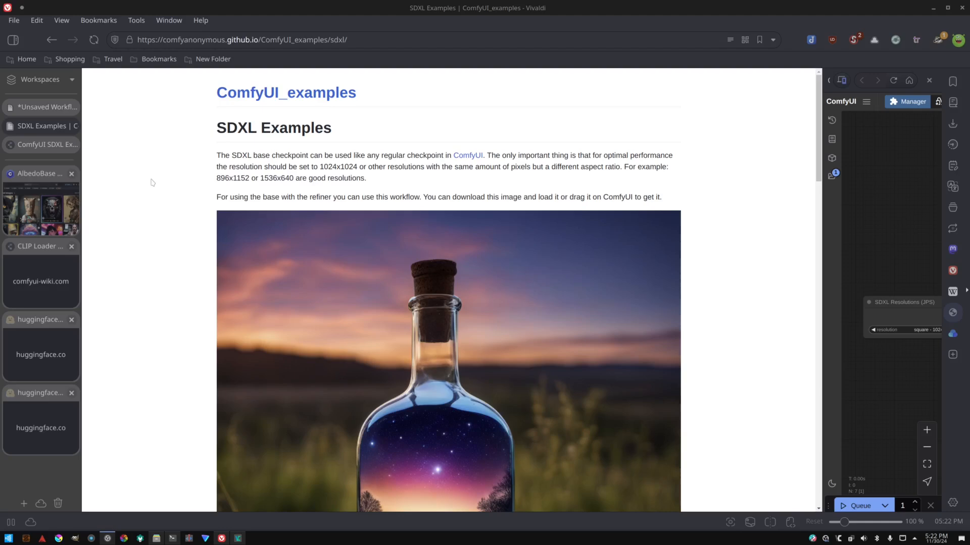
# Scroll the SDXL Examples page and open the ComfyUI examples index to review the list of available examples.
pyautogui.scroll(-5, 166, 181)
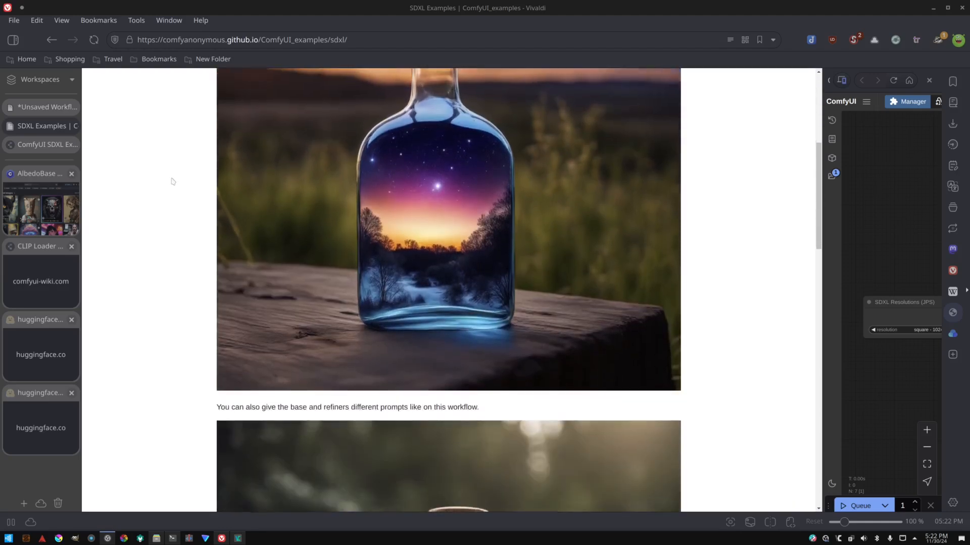
pyautogui.scroll(3, 193, 181)
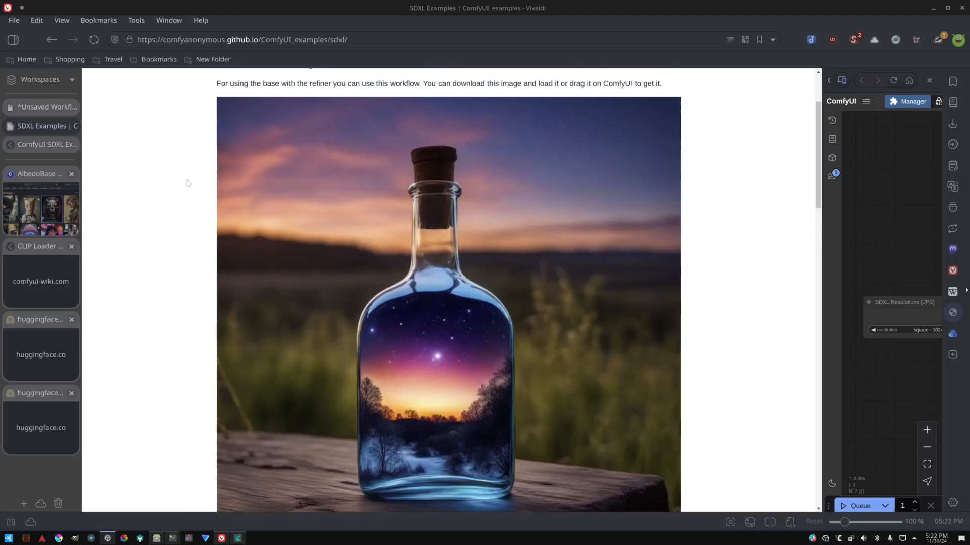
pyautogui.scroll(2, 195, 123)
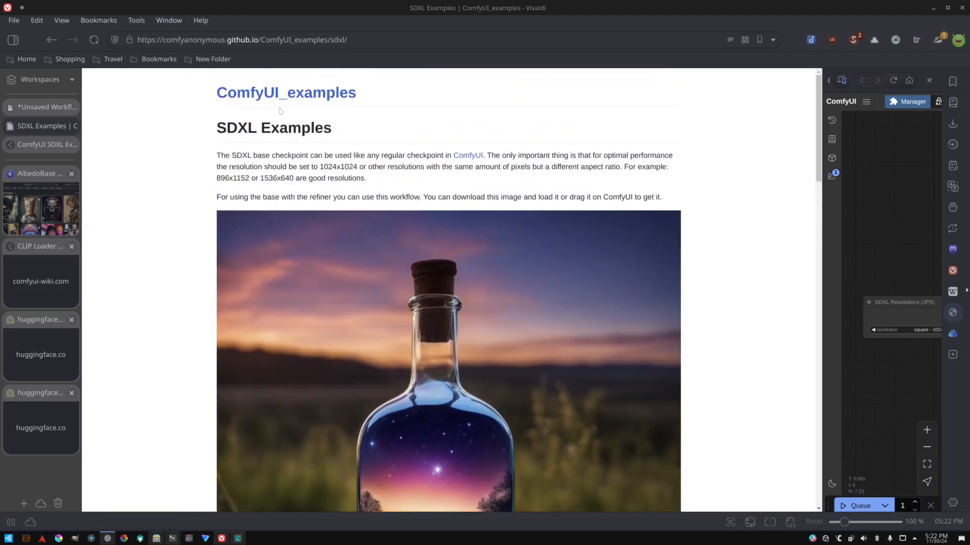
pyautogui.click(282, 94)
pyautogui.scroll(-12, 258, 172)
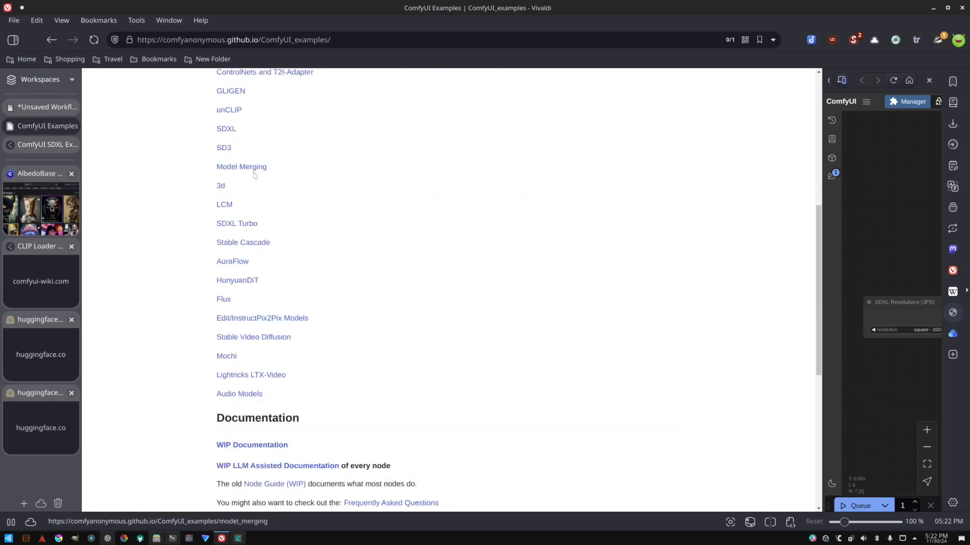
pyautogui.scroll(13, 260, 182)
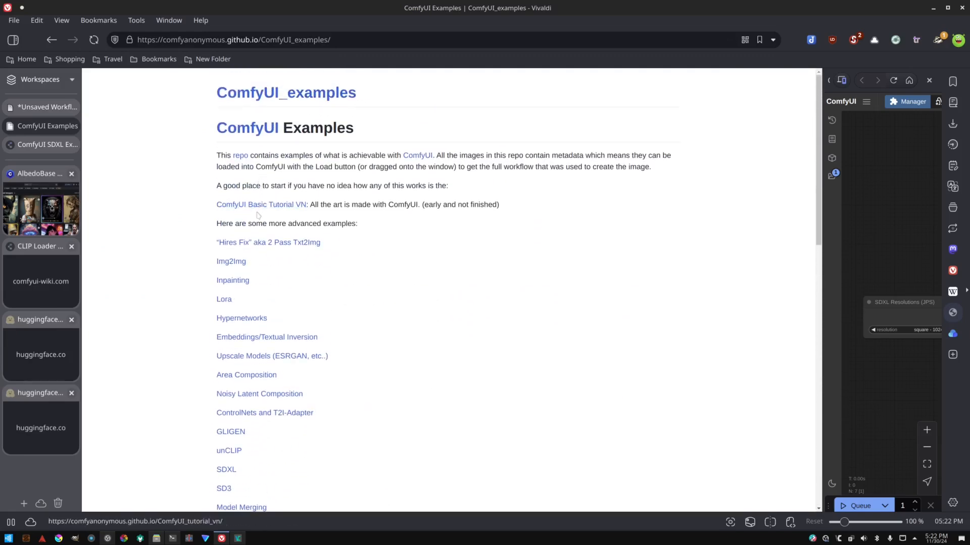
pyautogui.scroll(-5, 248, 236)
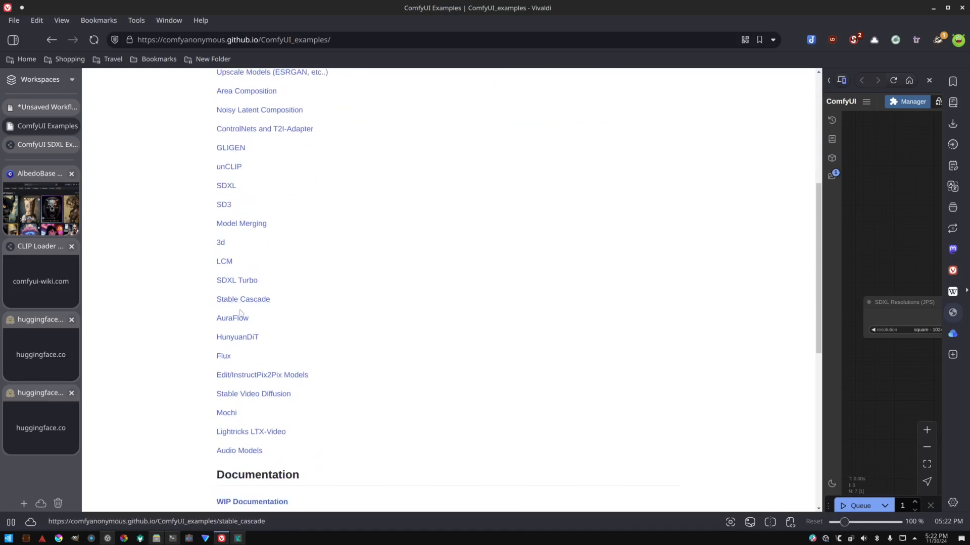
pyautogui.scroll(2, 261, 442)
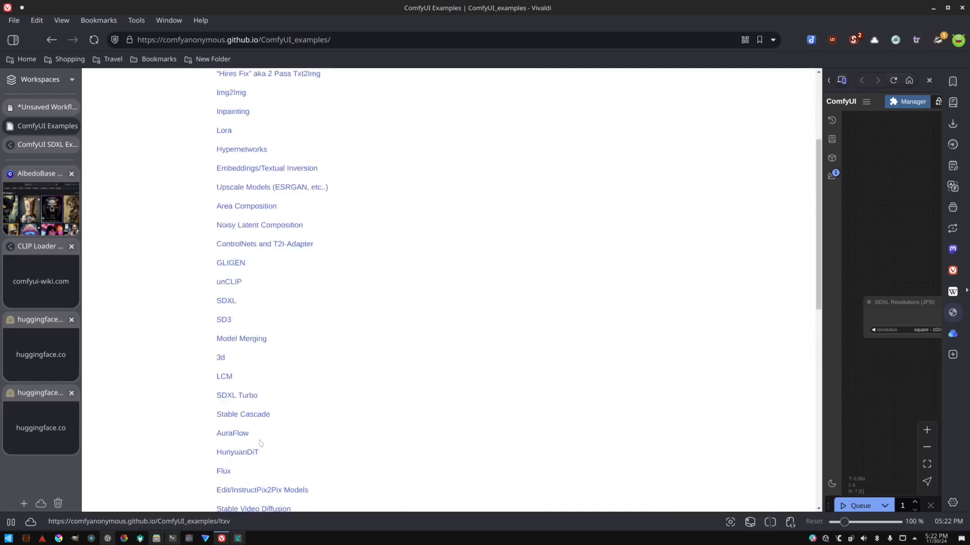
pyautogui.scroll(4, 262, 440)
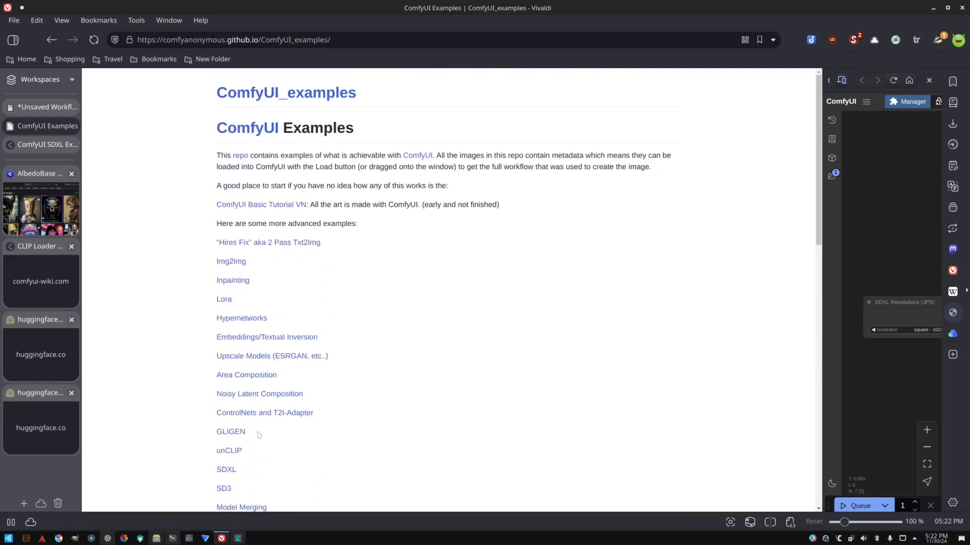
pyautogui.scroll(-6, 261, 339)
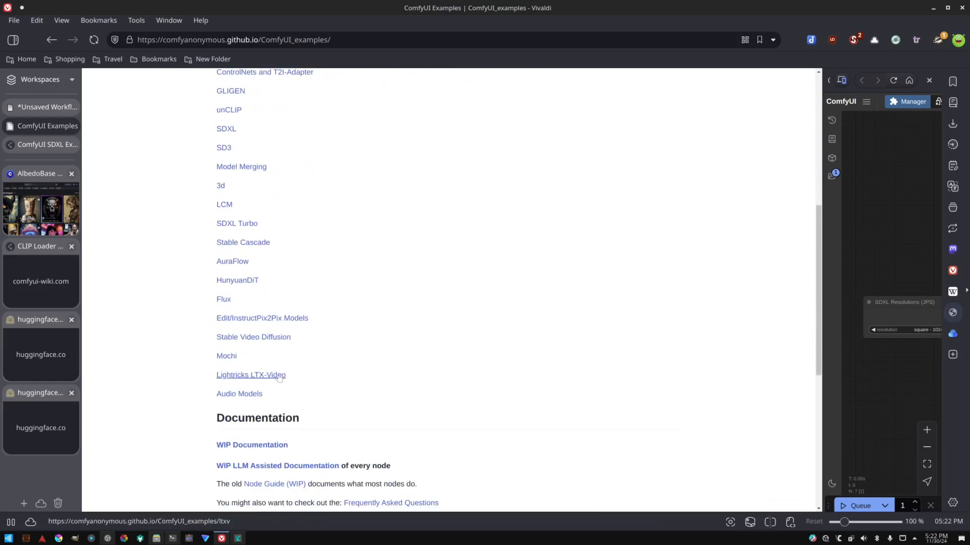
pyautogui.scroll(7, 275, 394)
pyautogui.scroll(-2, 253, 418)
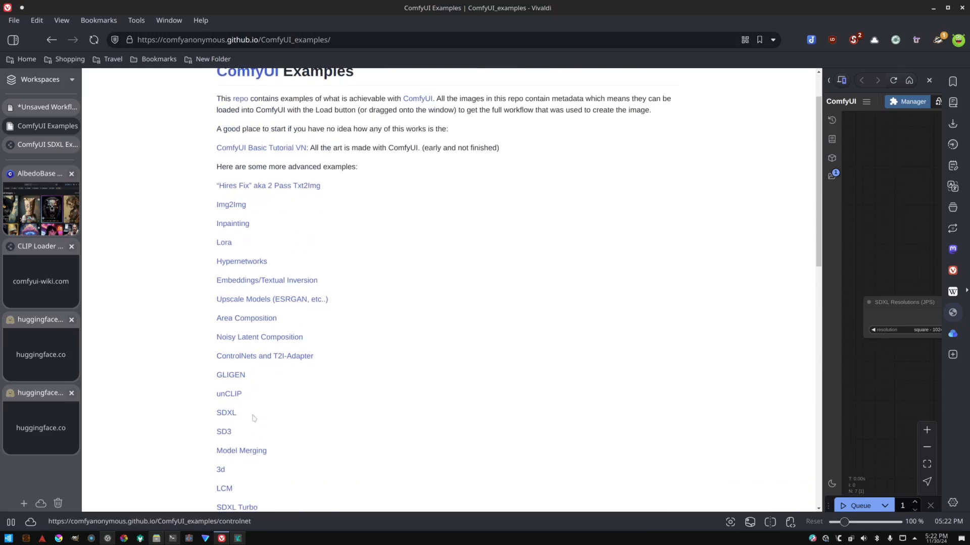
pyautogui.scroll(-4, 250, 409)
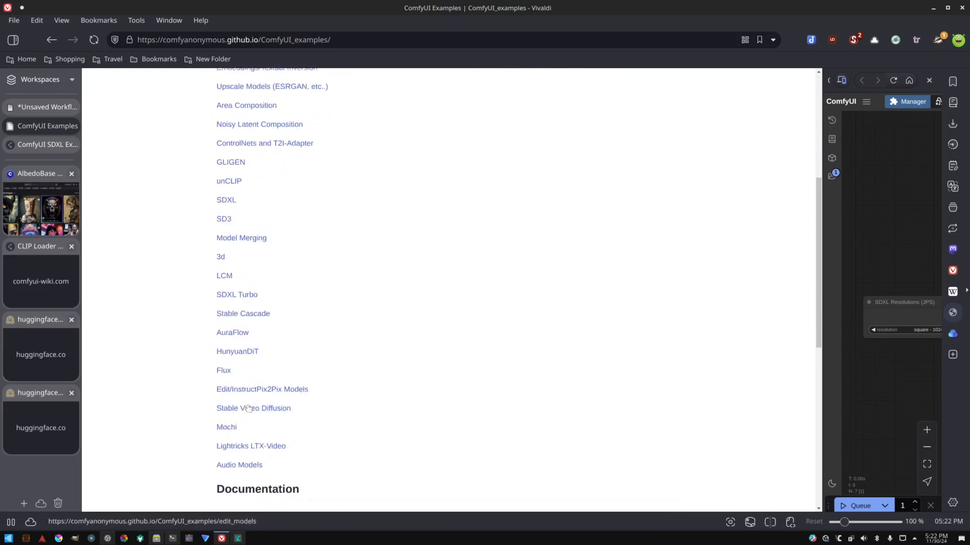
pyautogui.scroll(-1, 248, 408)
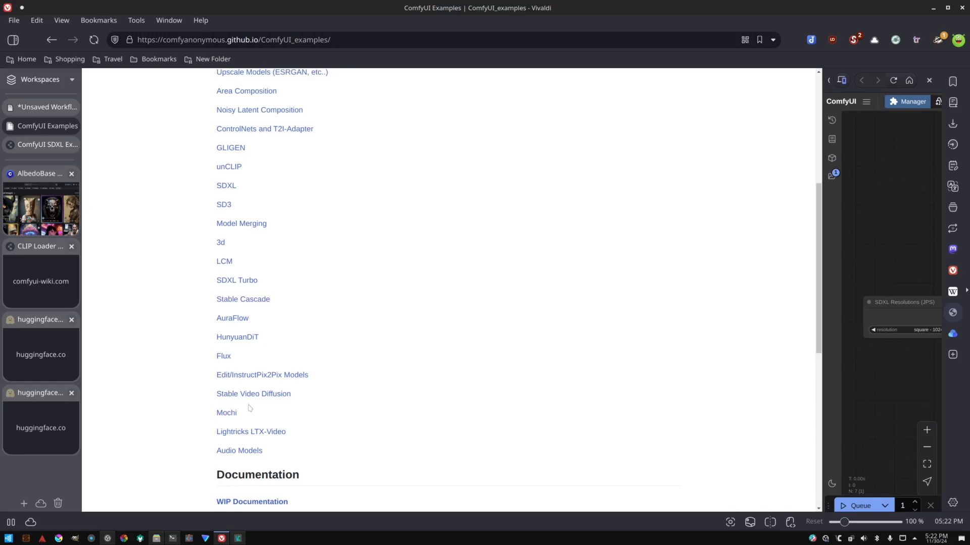
pyautogui.scroll(1, 248, 409)
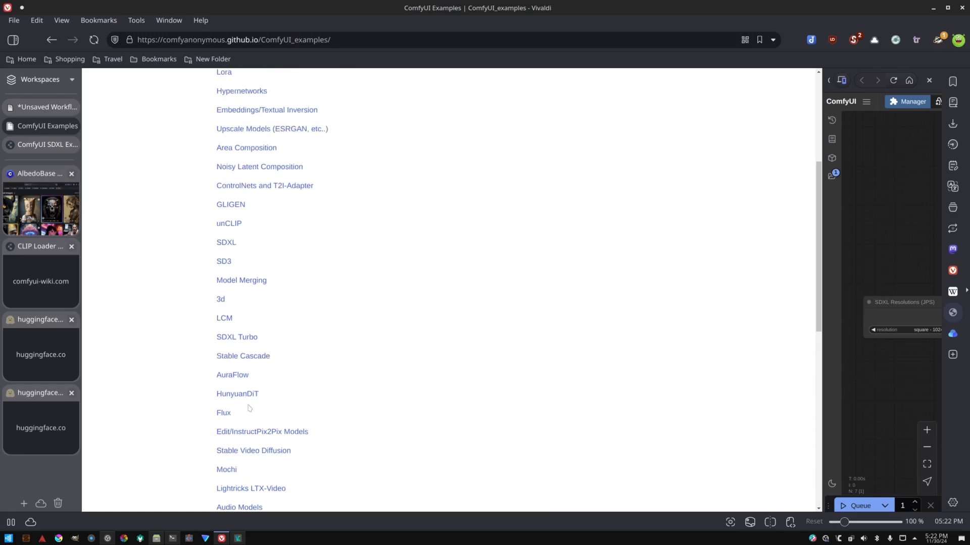
# Open the SDXL examples page and load its base-plus-refiner workflow image into the ComfyUI side panel.
pyautogui.click(230, 243)
pyautogui.scroll(-3, 238, 254)
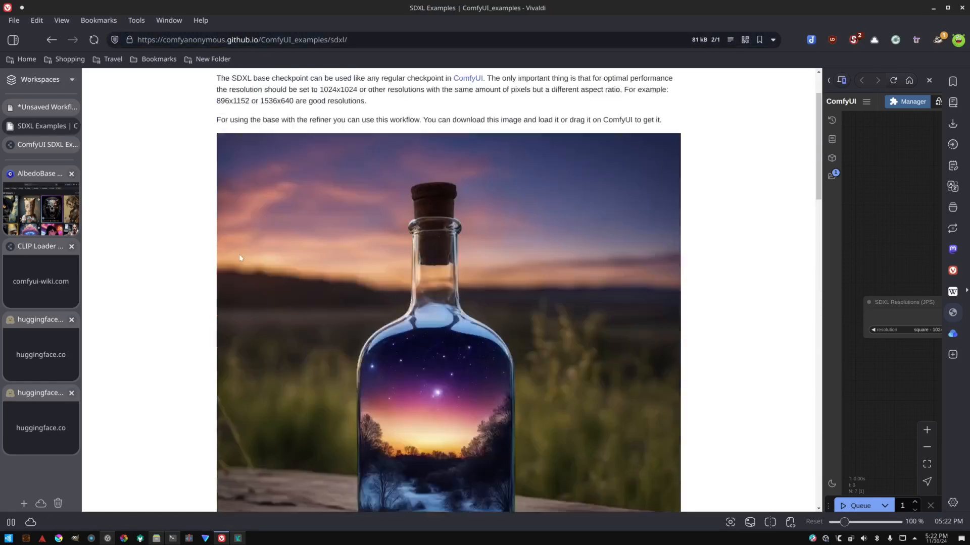
pyautogui.scroll(-2, 325, 232)
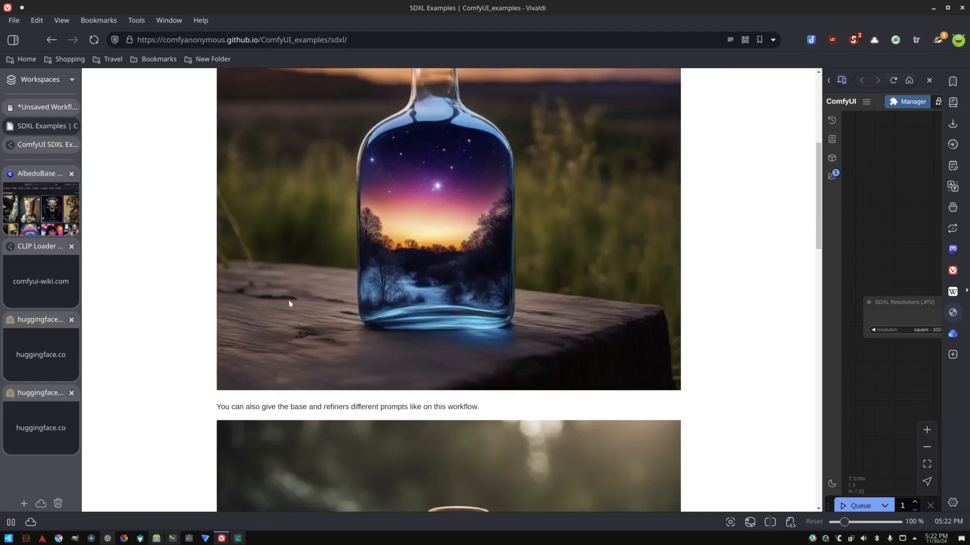
pyautogui.scroll(-4, 467, 135)
pyautogui.scroll(4, 464, 80)
pyautogui.moveTo(463, 166); pyautogui.dragTo(889, 158)
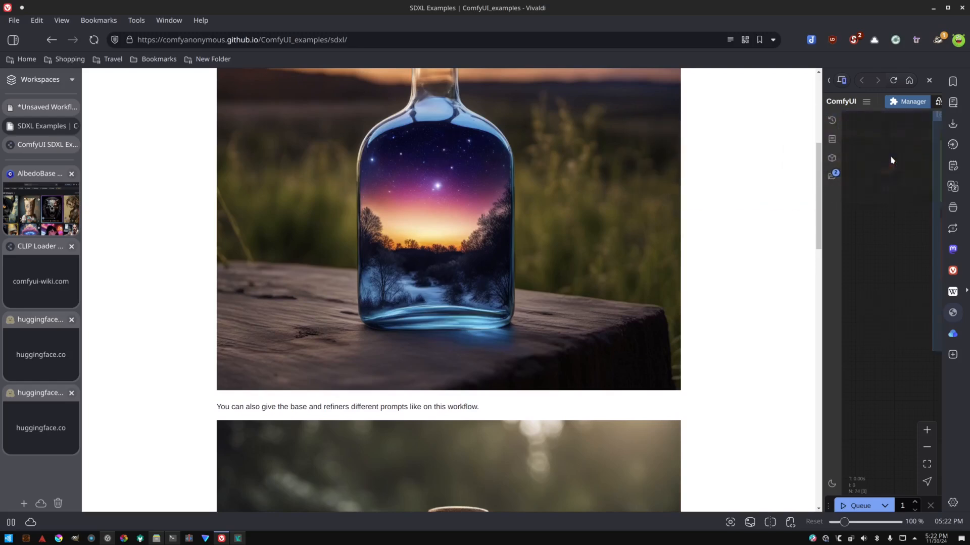
# Widen the ComfyUI side panel to show the loaded SDXL workflow.
pyautogui.moveTo(820, 208); pyautogui.dragTo(548, 210)
pyautogui.scroll(-2, 672, 217)
pyautogui.scroll(-3, 672, 216)
pyautogui.moveTo(731, 337); pyautogui.dragTo(630, 364)
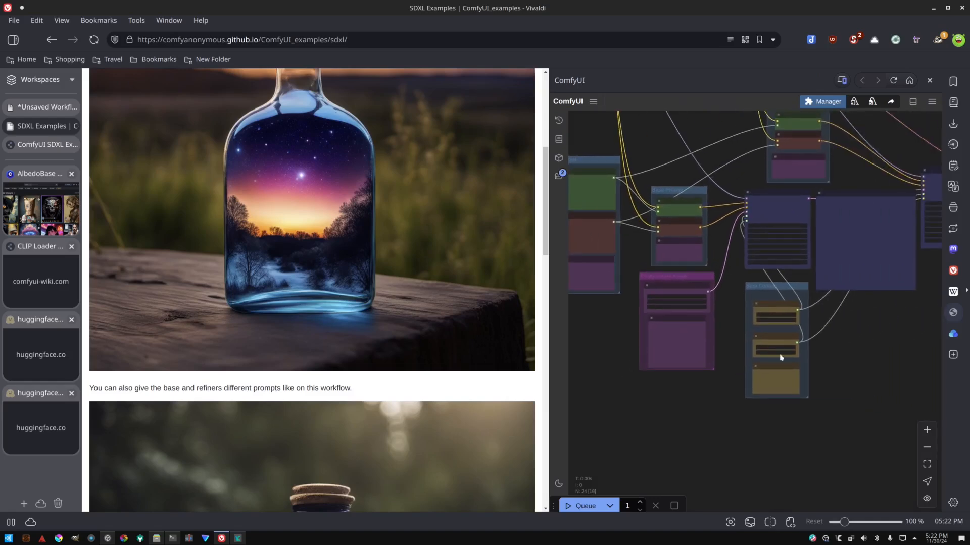
# Examine the SDXL base and refiner workflow's nodes, prompts and sampler settings.
pyautogui.moveTo(843, 347); pyautogui.dragTo(871, 414)
pyautogui.moveTo(760, 238); pyautogui.dragTo(759, 282)
pyautogui.moveTo(767, 221); pyautogui.dragTo(734, 281)
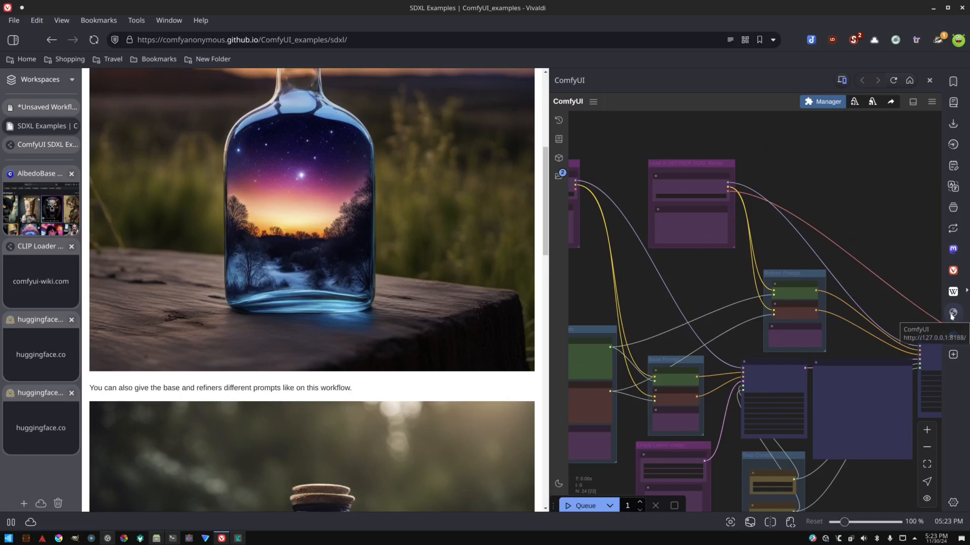
pyautogui.moveTo(755, 248); pyautogui.dragTo(751, 249)
pyautogui.scroll(5, 751, 250)
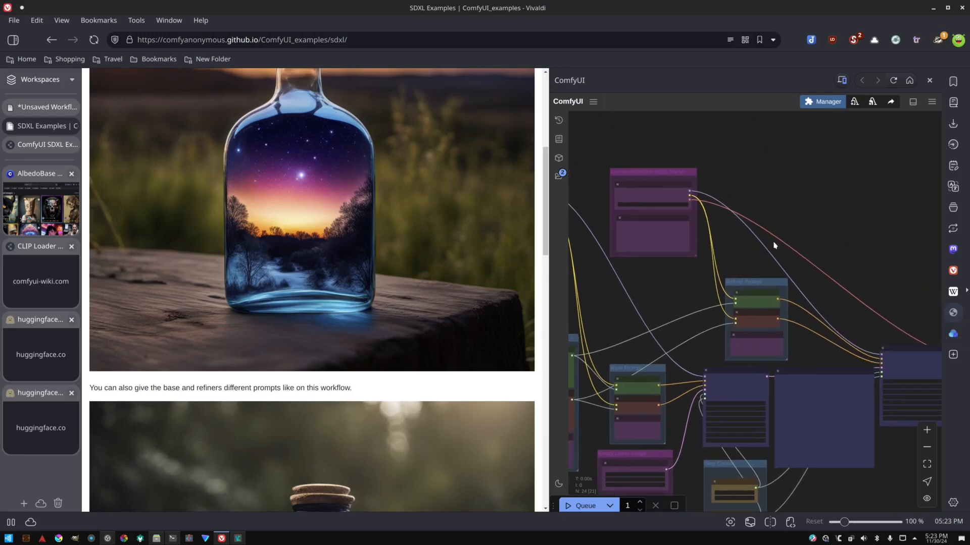
pyautogui.moveTo(698, 307); pyautogui.dragTo(773, 280)
pyautogui.scroll(-3, 711, 296)
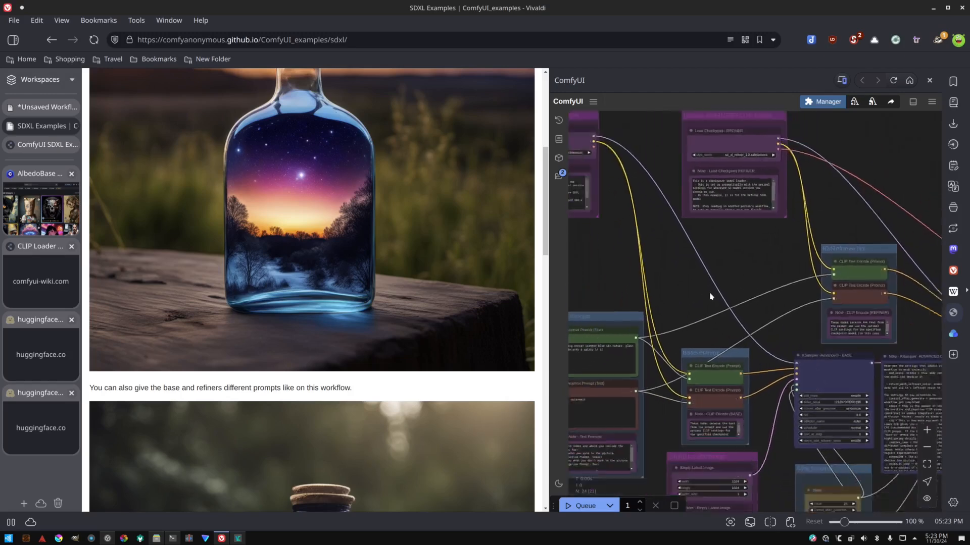
pyautogui.moveTo(689, 314); pyautogui.dragTo(721, 252)
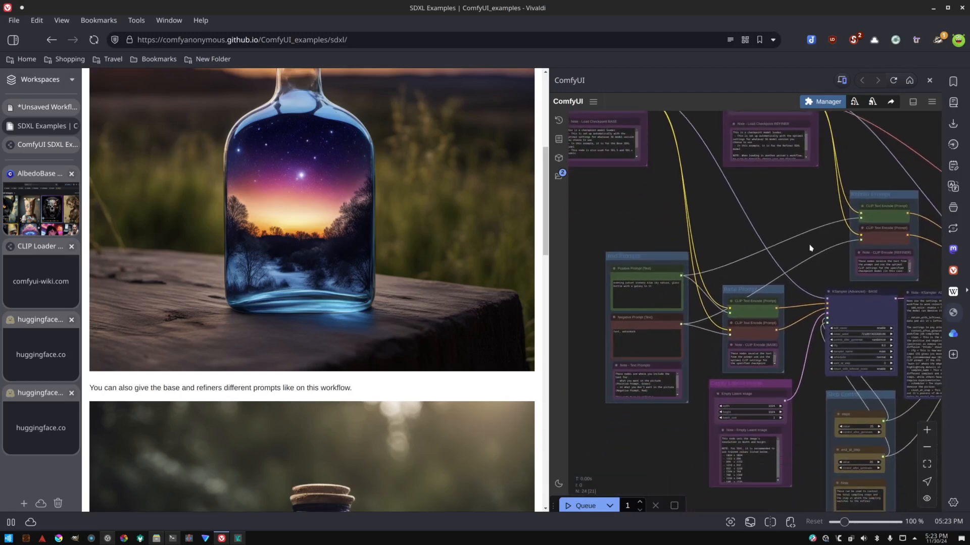
pyautogui.scroll(4, 812, 240)
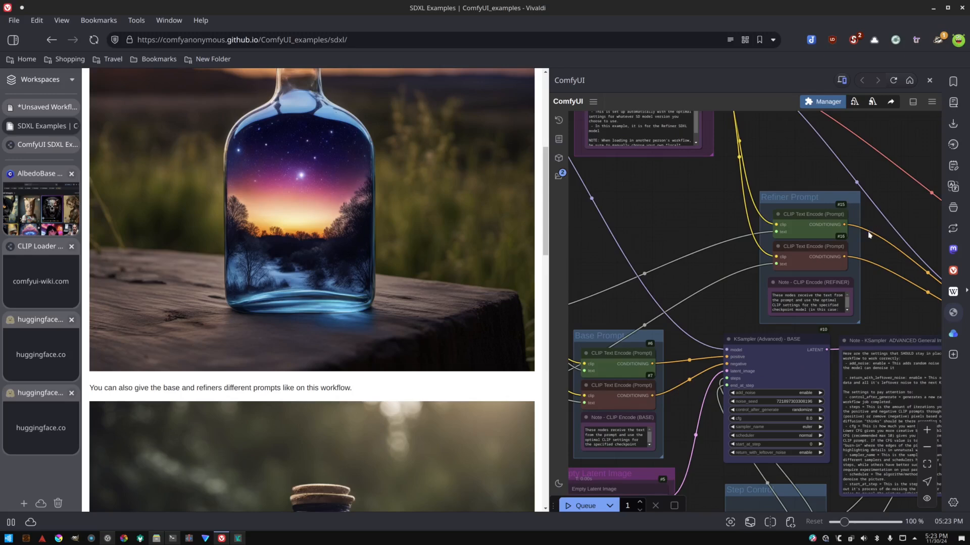
pyautogui.moveTo(887, 259); pyautogui.dragTo(850, 236)
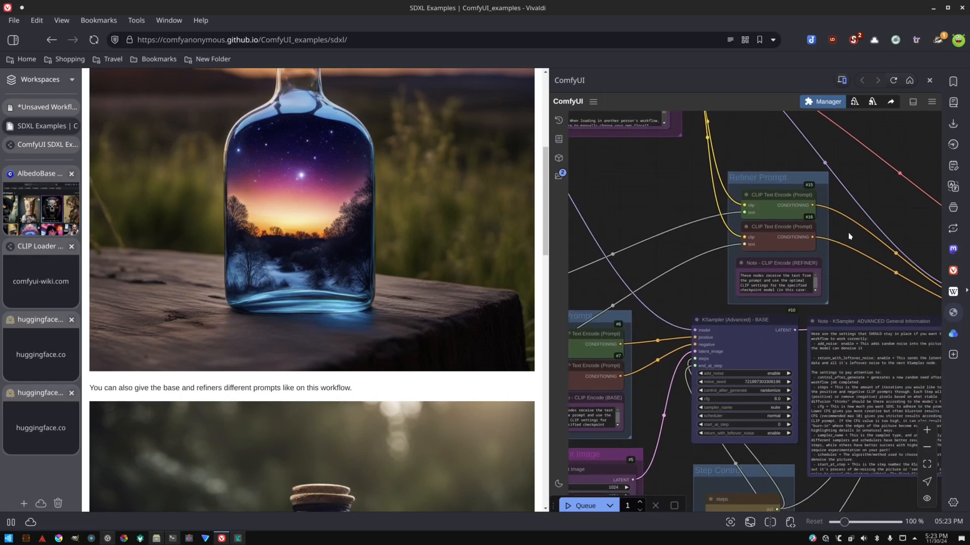
pyautogui.scroll(-3, 680, 247)
pyautogui.moveTo(643, 248); pyautogui.dragTo(787, 235)
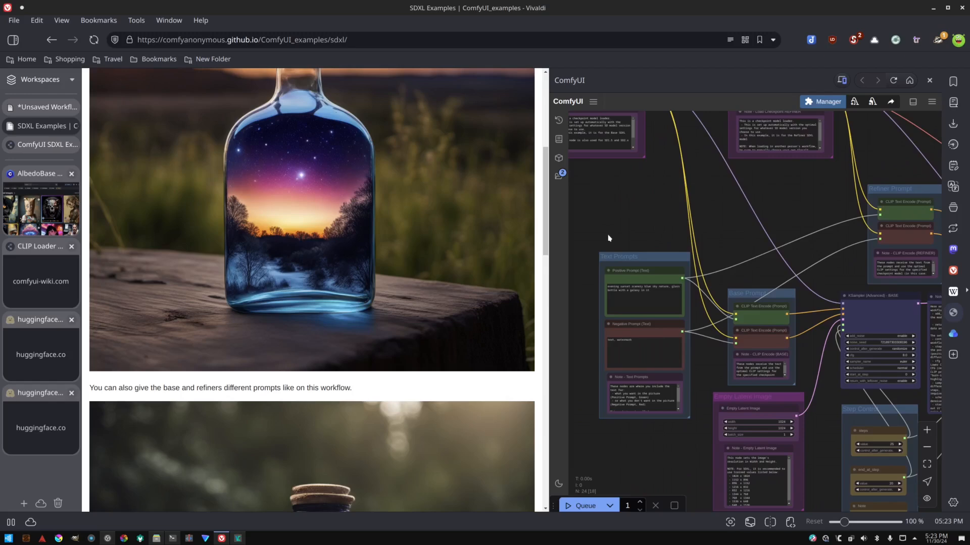
pyautogui.scroll(-3, 609, 238)
pyautogui.moveTo(622, 243); pyautogui.dragTo(703, 242)
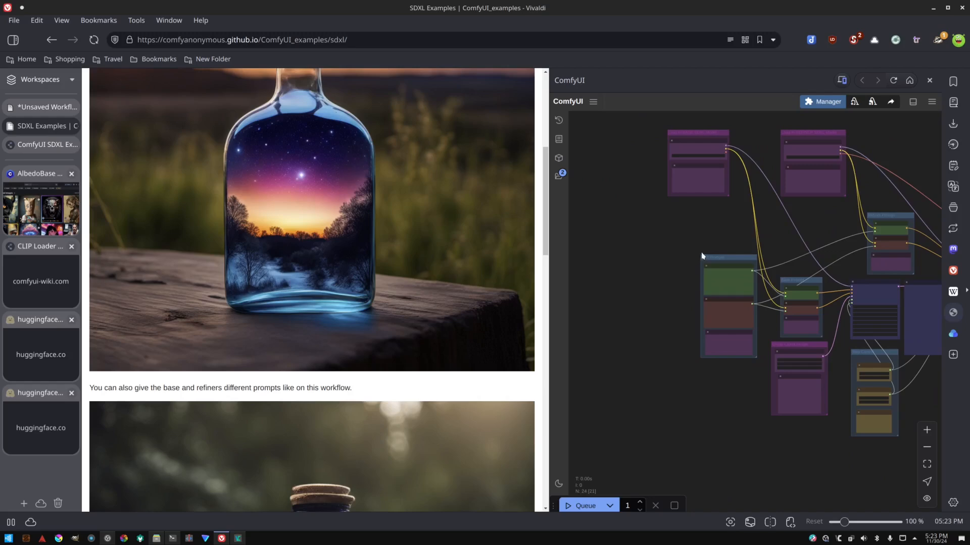
pyautogui.moveTo(660, 246); pyautogui.dragTo(664, 266)
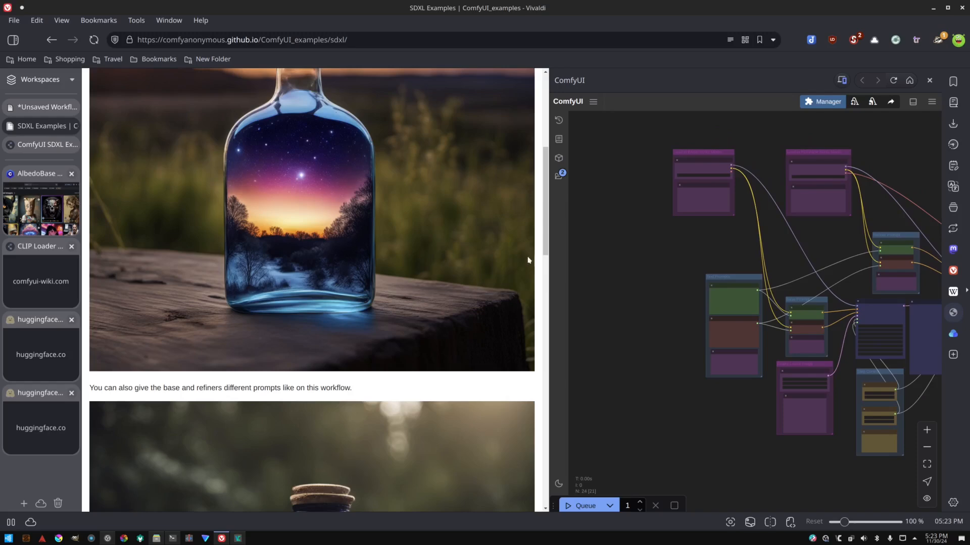
# Switch to the unsaved ComfyUI workflow tab and look over its existing nodes.
pyautogui.click(43, 106)
pyautogui.moveTo(195, 141); pyautogui.dragTo(168, 207)
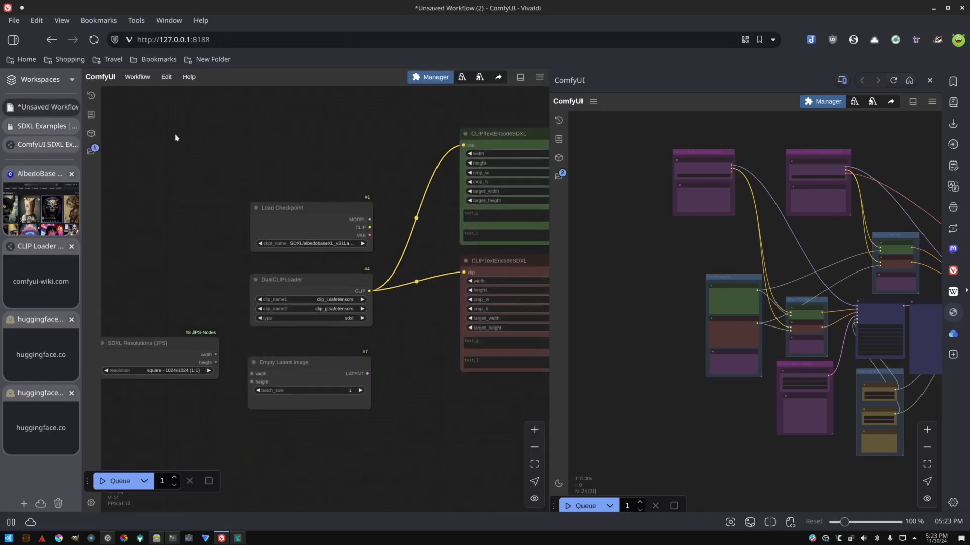
pyautogui.scroll(-1, 308, 143)
pyautogui.scroll(-2, 307, 147)
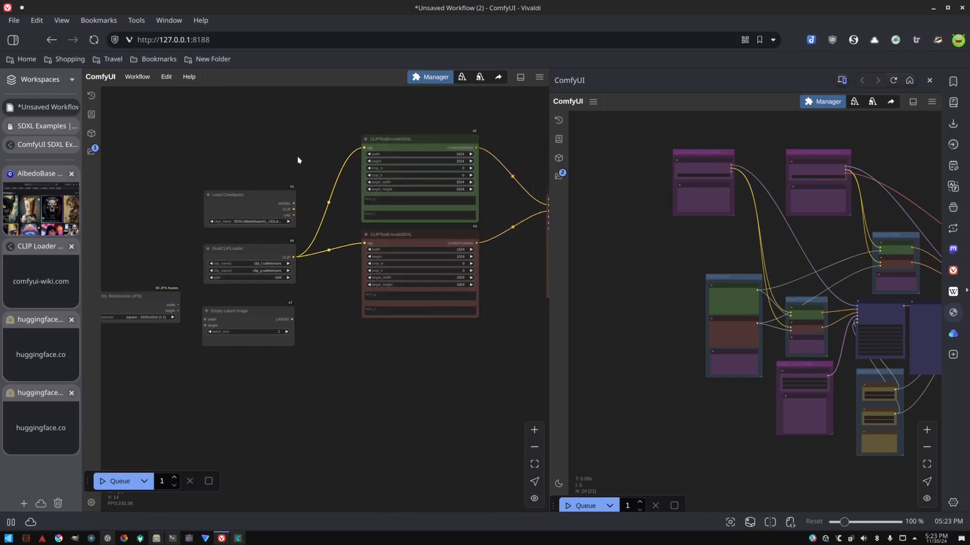
# Start a new empty workflow in ComfyUI.
pyautogui.moveTo(306, 151); pyautogui.dragTo(146, 165)
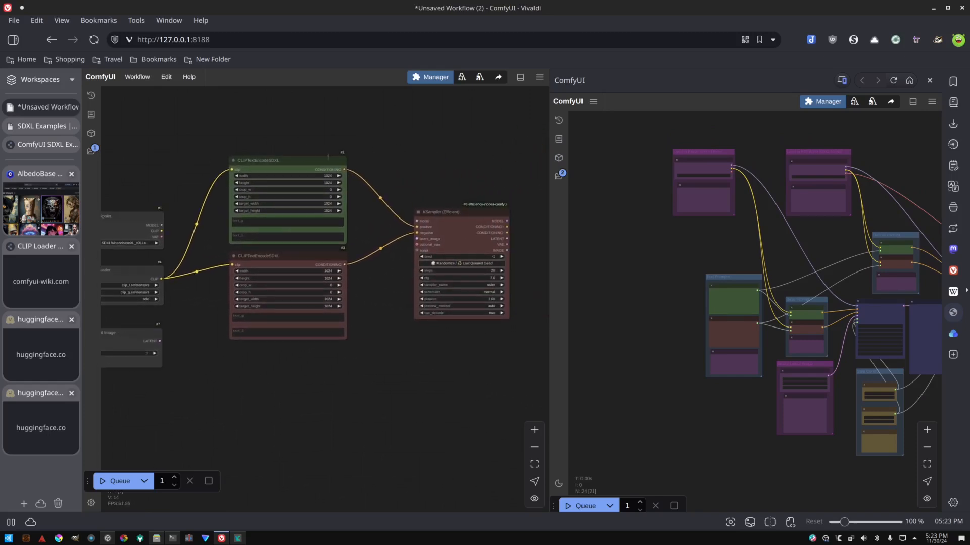
pyautogui.moveTo(255, 129); pyautogui.dragTo(343, 127)
pyautogui.click(137, 76)
pyautogui.click(148, 95)
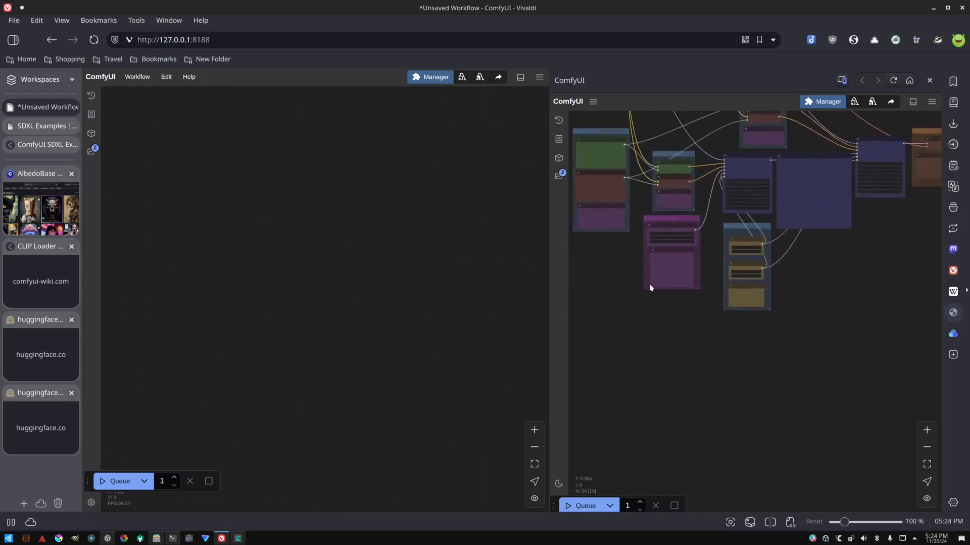
pyautogui.scroll(1, 638, 279)
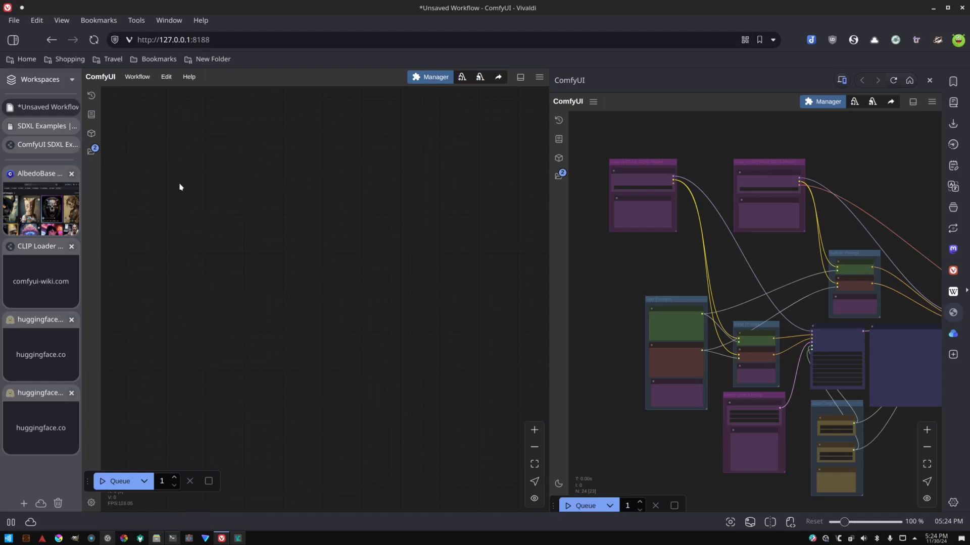
pyautogui.doubleClick(212, 180)
pyautogui.press('Escape')
pyautogui.doubleClick(213, 186)
pyautogui.press('Escape')
pyautogui.doubleClick(213, 186)
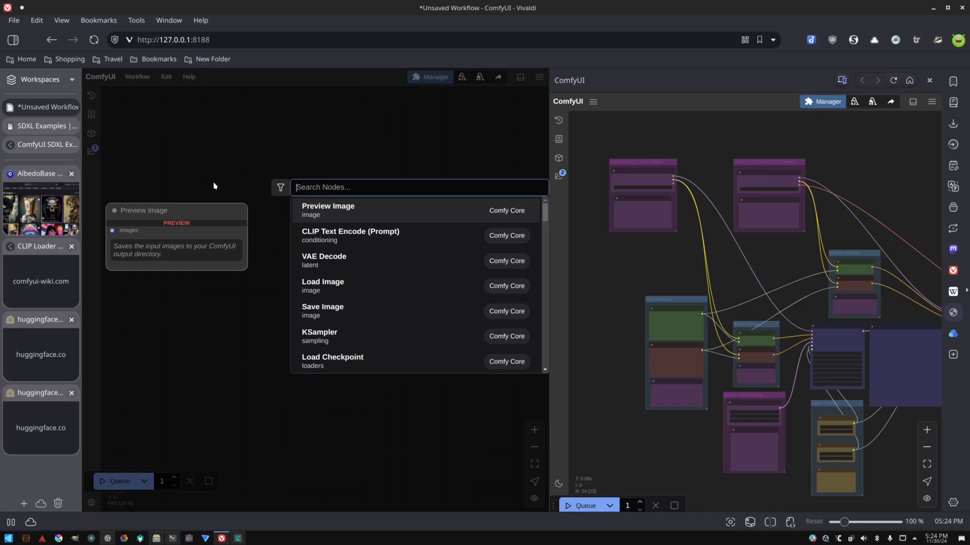
pyautogui.press('Escape')
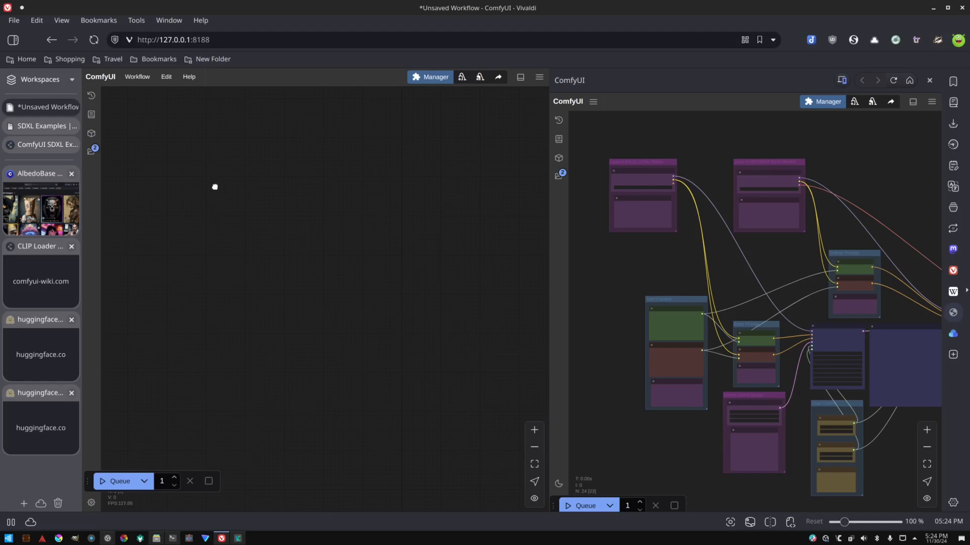
pyautogui.doubleClick(216, 190)
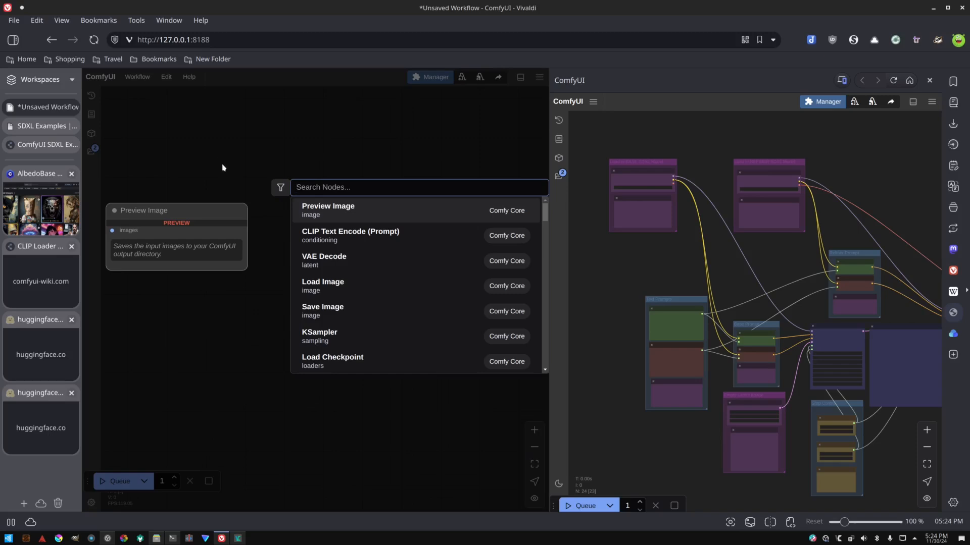
pyautogui.click(222, 168)
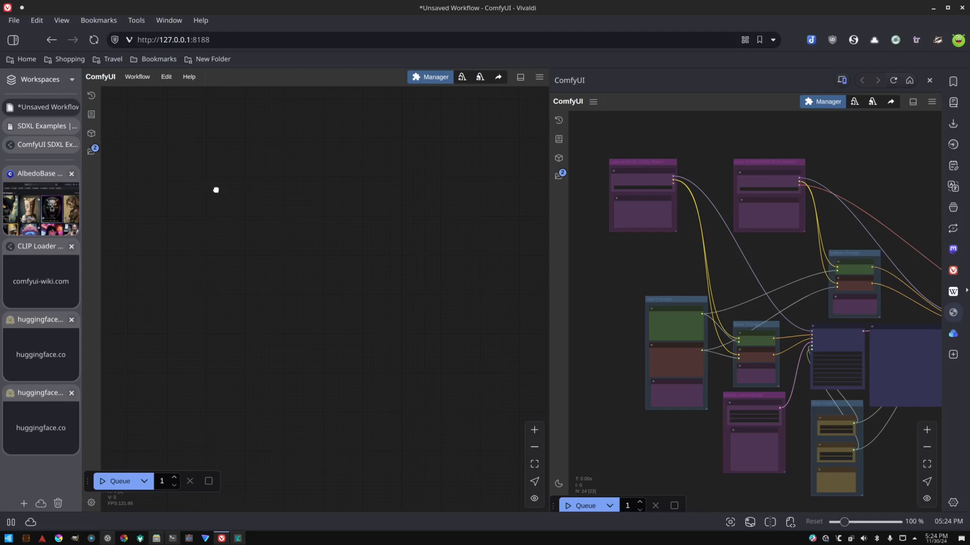
pyautogui.doubleClick(216, 191)
pyautogui.click(216, 191)
pyautogui.doubleClick(216, 192)
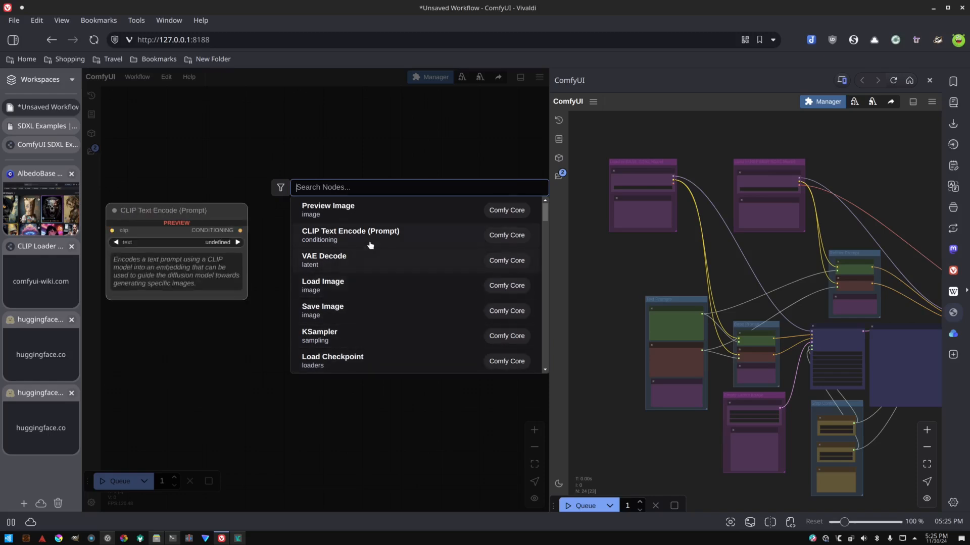
pyautogui.click(323, 145)
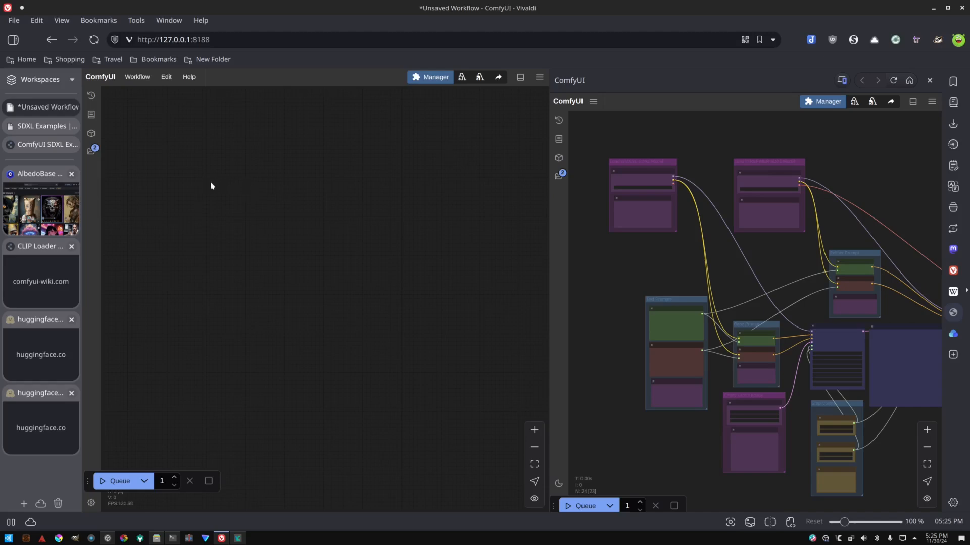
# Add a Load Checkpoint node to the empty workflow and position it on the canvas.
pyautogui.click(219, 186)
pyautogui.doubleClick(221, 188)
pyautogui.click(221, 187)
pyautogui.moveTo(222, 185); pyautogui.dragTo(223, 185)
pyautogui.doubleClick(223, 185)
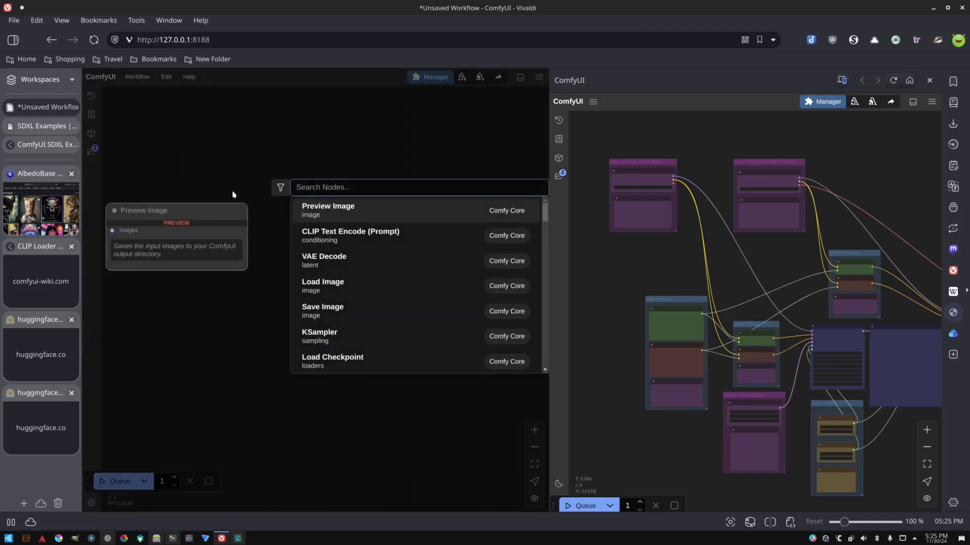
pyautogui.write('load')
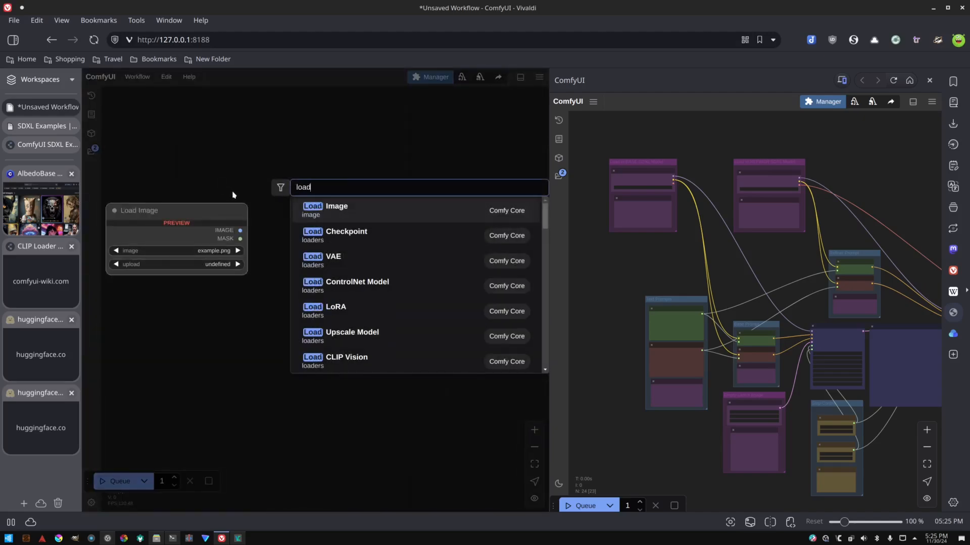
pyautogui.click(393, 244)
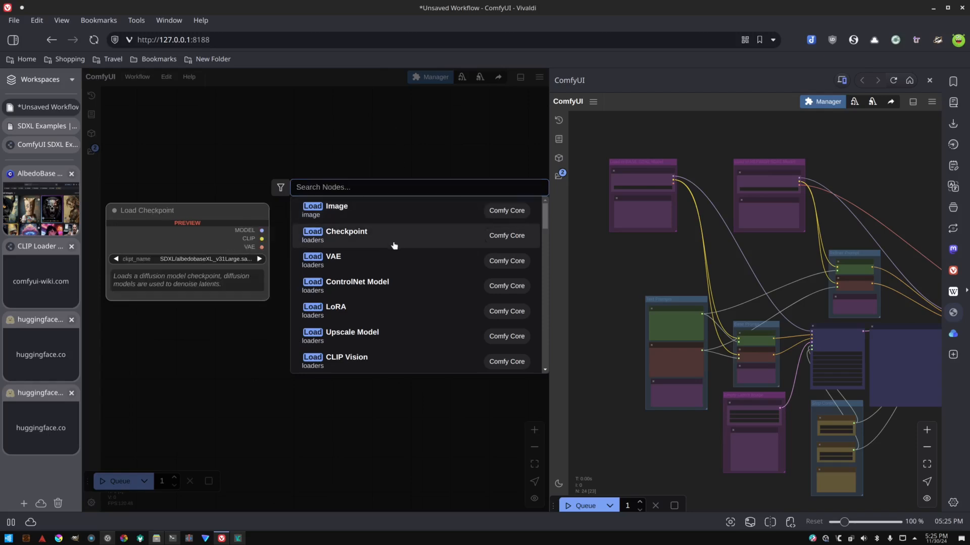
pyautogui.moveTo(435, 180); pyautogui.dragTo(437, 209)
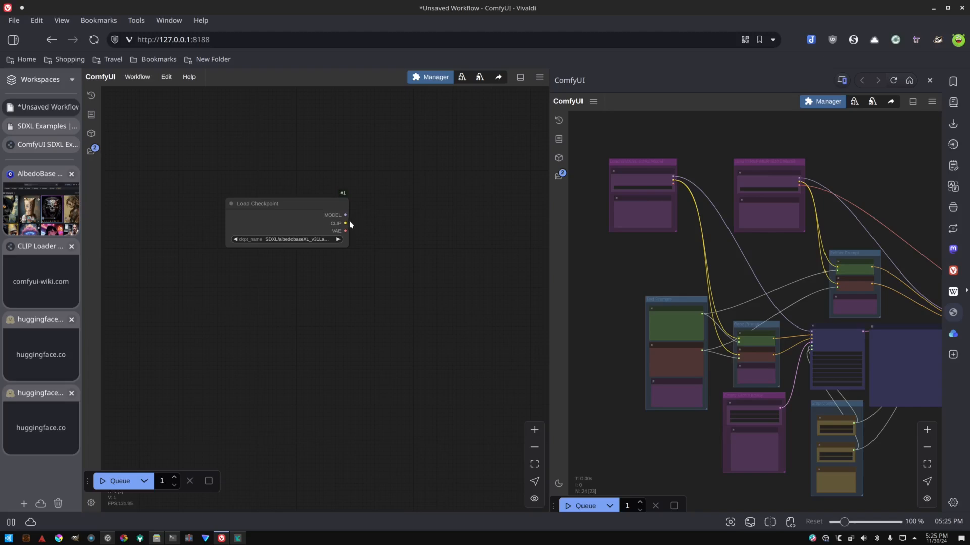
pyautogui.moveTo(472, 253); pyautogui.dragTo(444, 250)
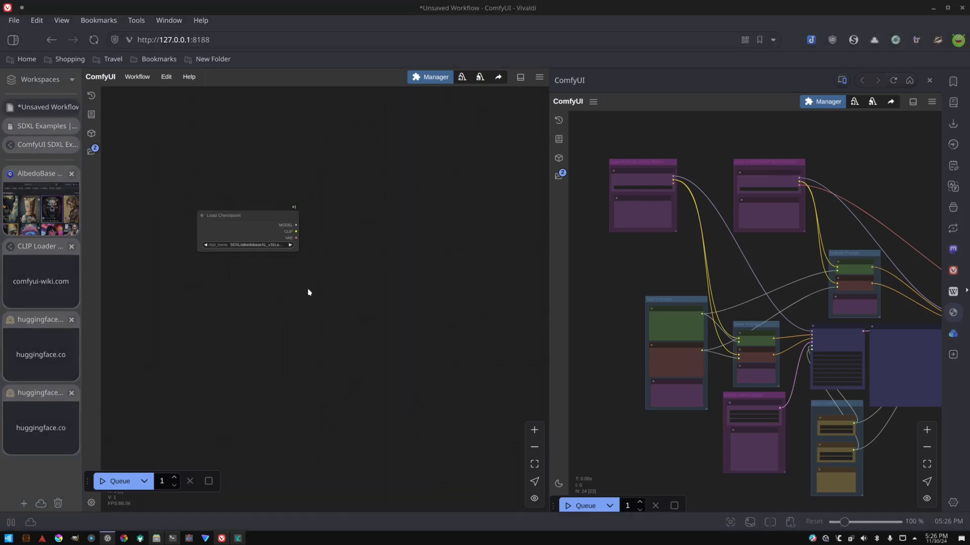
pyautogui.moveTo(351, 262); pyautogui.dragTo(311, 287)
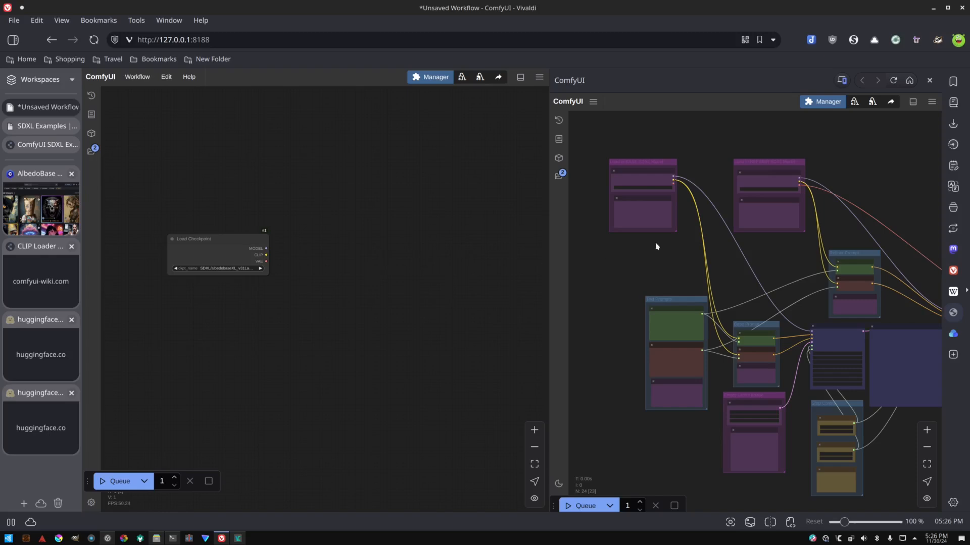
# Examine the reference workflow's checkpoint loaders, prompt nodes and sampler connections.
pyautogui.scroll(2, 752, 248)
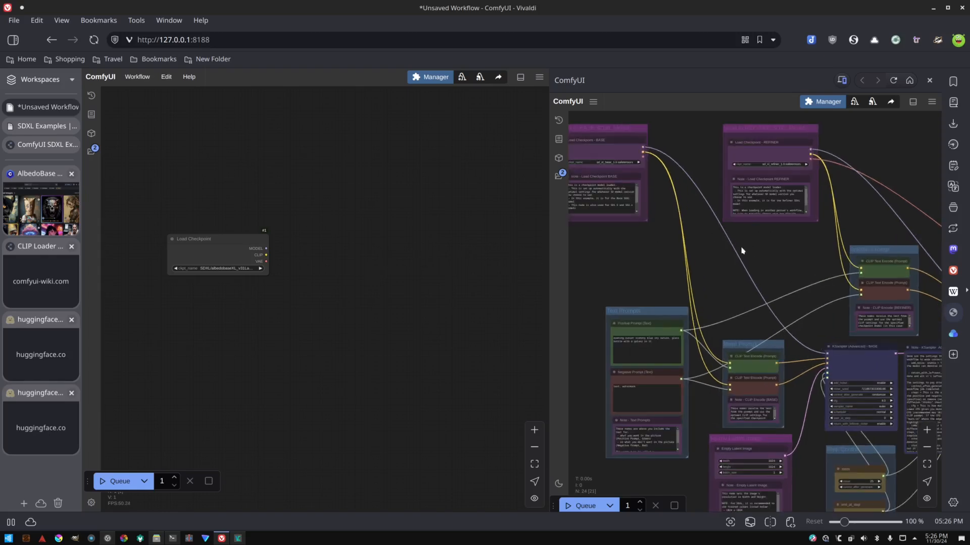
pyautogui.scroll(2, 767, 252)
pyautogui.moveTo(747, 243); pyautogui.dragTo(660, 180)
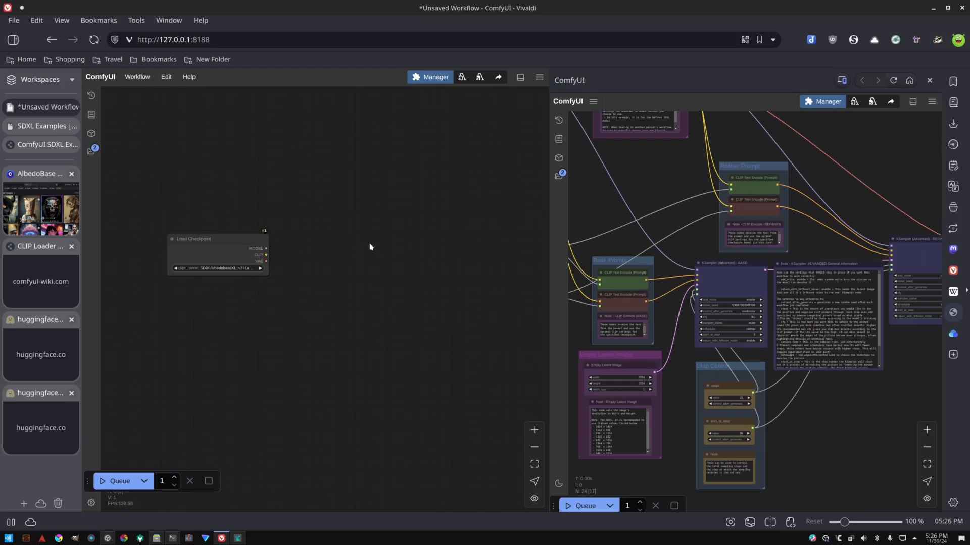
pyautogui.scroll(-3, 330, 260)
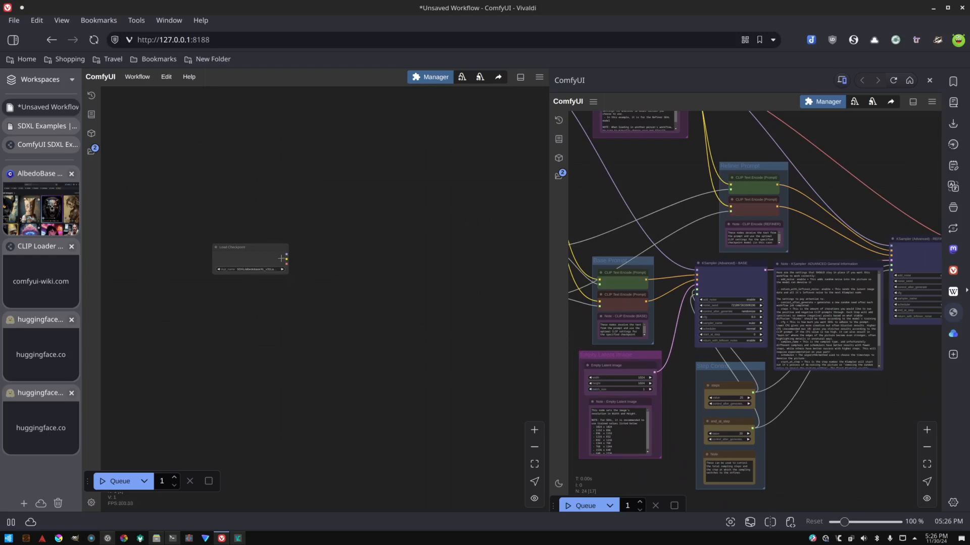
pyautogui.scroll(3, 295, 259)
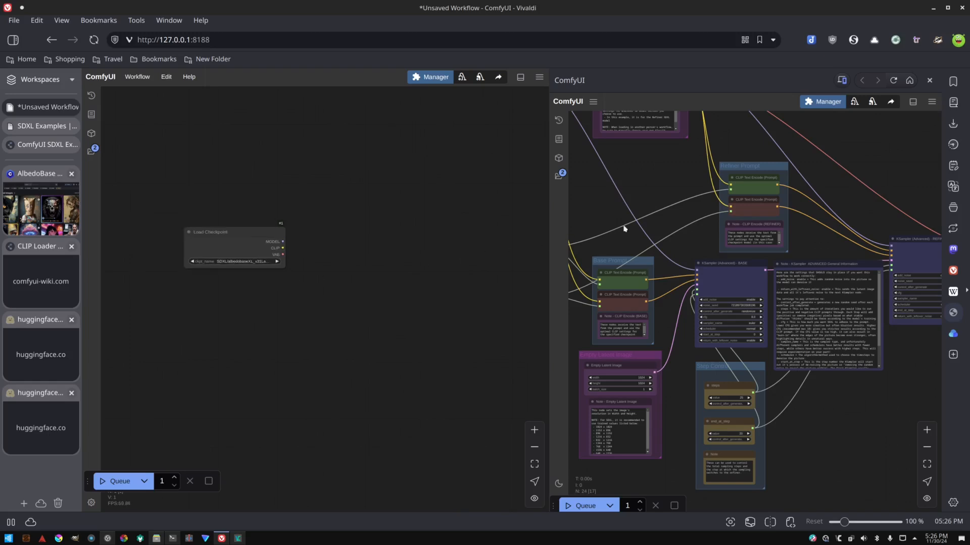
pyautogui.moveTo(644, 187); pyautogui.dragTo(675, 275)
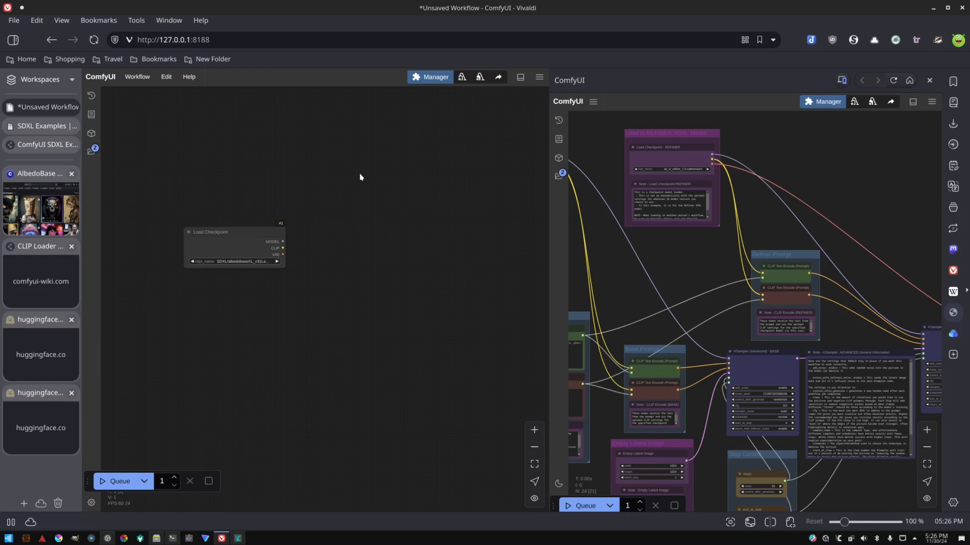
# Add a CLIPTextEncodeSDXL node and delete the stray Preview Image node added by mistake.
pyautogui.moveTo(368, 162); pyautogui.dragTo(321, 228)
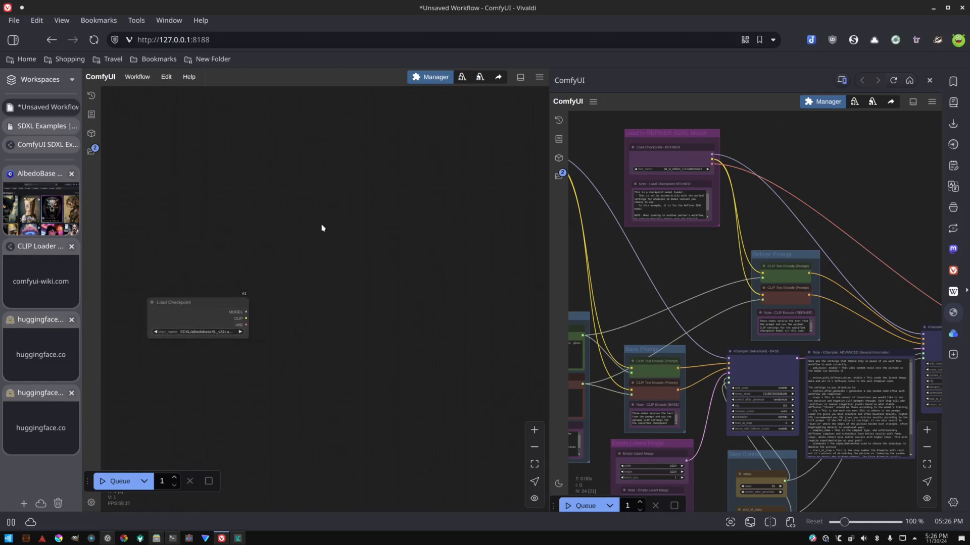
pyautogui.doubleClick(322, 225)
pyautogui.press('Return')
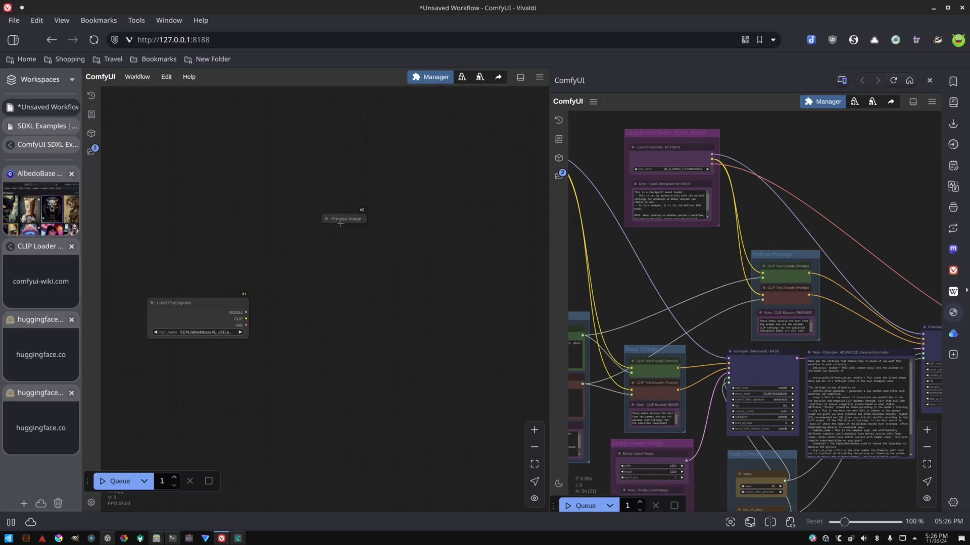
pyautogui.doubleClick(340, 225)
pyautogui.write('clip')
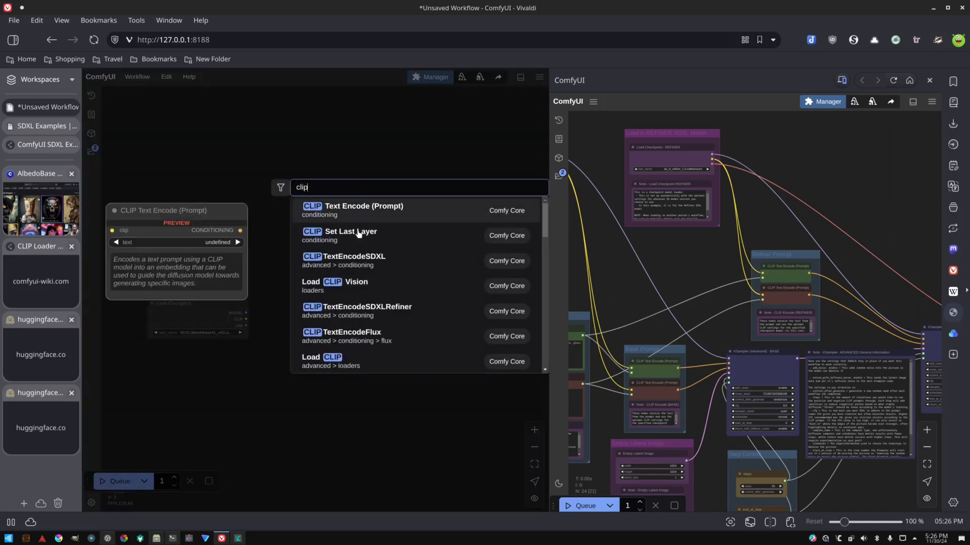
pyautogui.click(389, 254)
pyautogui.rightClick(328, 220)
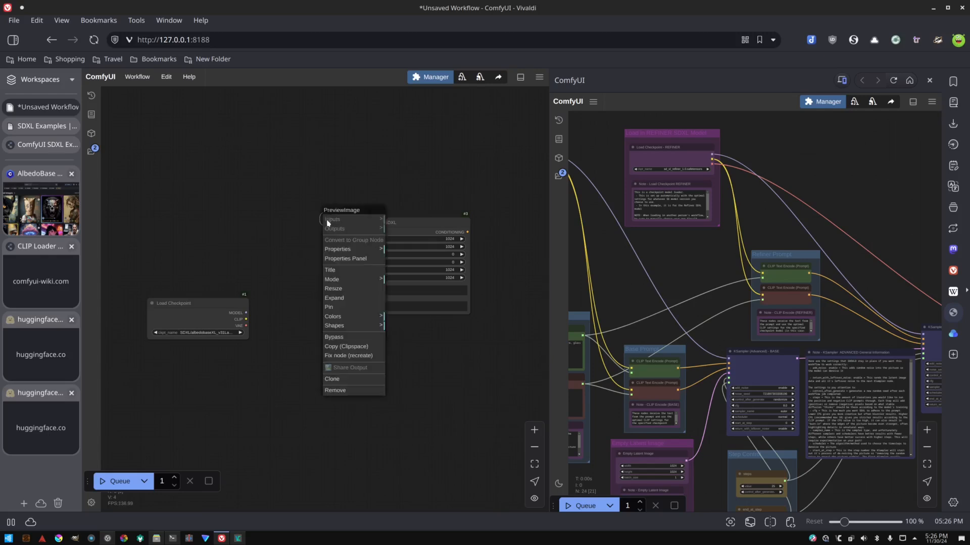
pyautogui.click(358, 391)
# Duplicate the CLIPTextEncodeSDXL node and place the copy below the original.
pyautogui.click(405, 230)
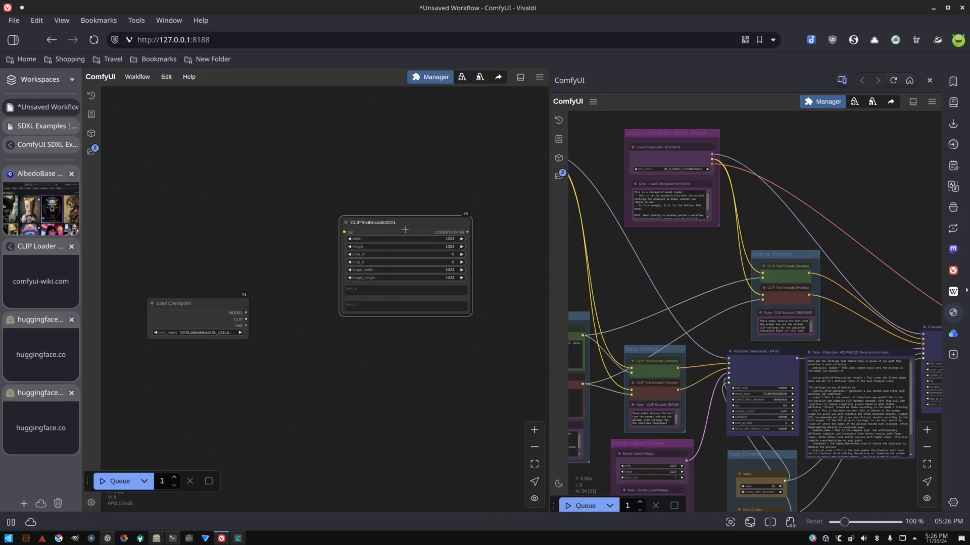
pyautogui.hotkey('ctrl', 'c')
pyautogui.hotkey('ctrl', 'v')
pyautogui.moveTo(399, 335); pyautogui.dragTo(375, 331)
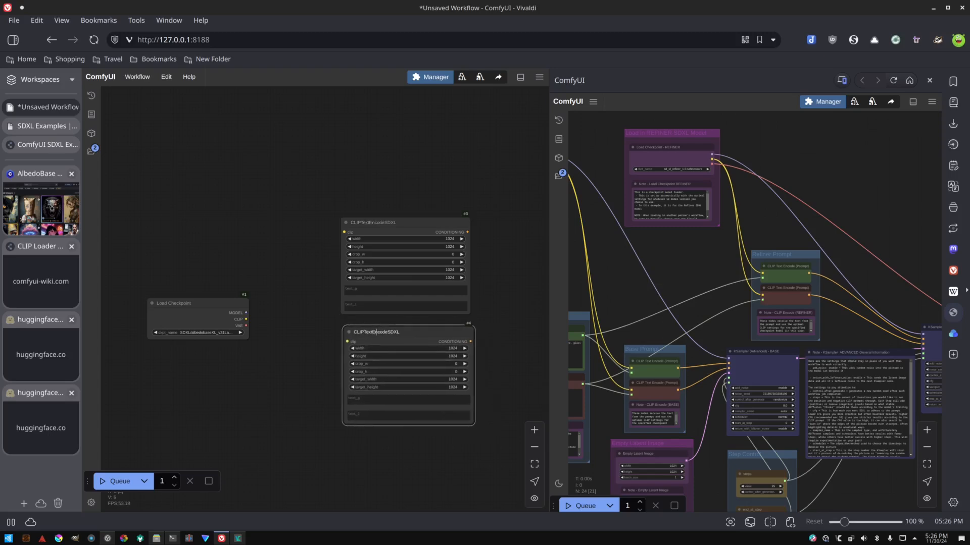
# Color the upper CLIPTextEncodeSDXL node green and the lower one red.
pyautogui.rightClick(392, 231)
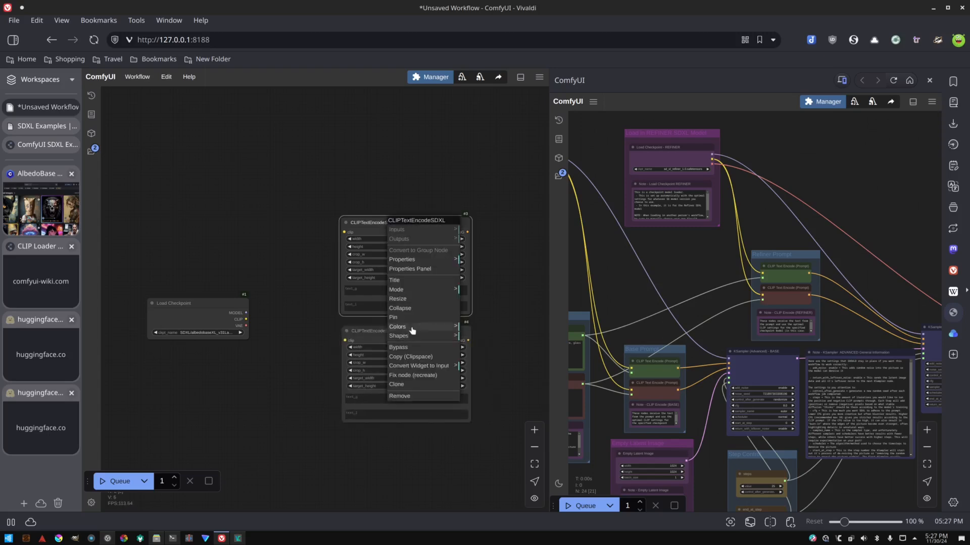
pyautogui.click(431, 328)
pyautogui.click(490, 356)
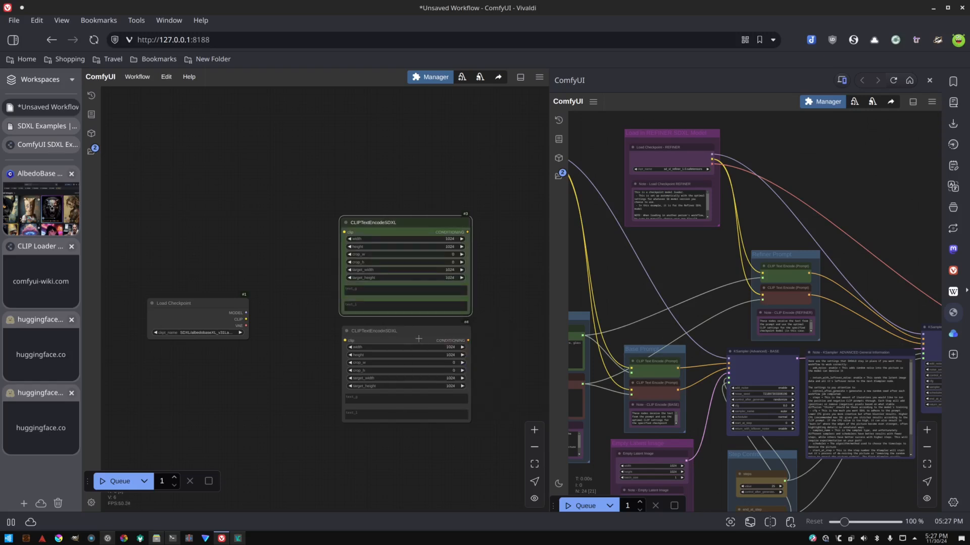
pyautogui.rightClick(417, 337)
pyautogui.click(445, 433)
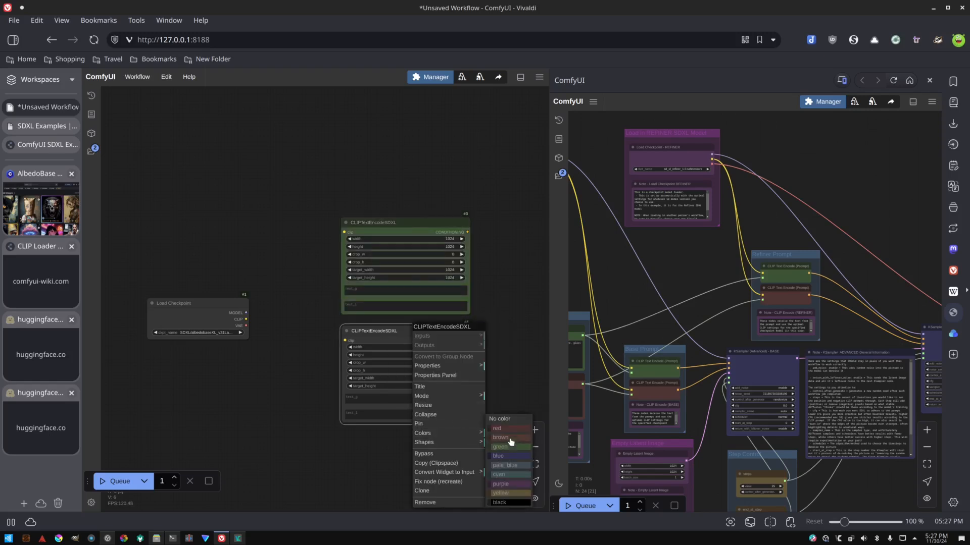
pyautogui.click(507, 431)
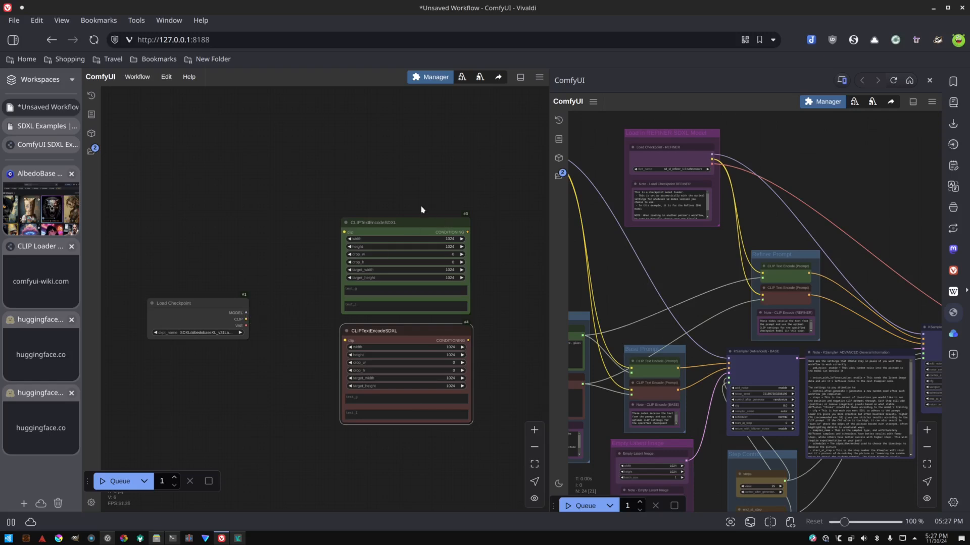
# Add a DualCLIPLoader node below Load Checkpoint with clip_l.safetensors and clip_g.safetensors, type sdxl.
pyautogui.moveTo(224, 306); pyautogui.dragTo(233, 241)
pyautogui.moveTo(241, 311); pyautogui.dragTo(260, 295)
pyautogui.click(201, 288)
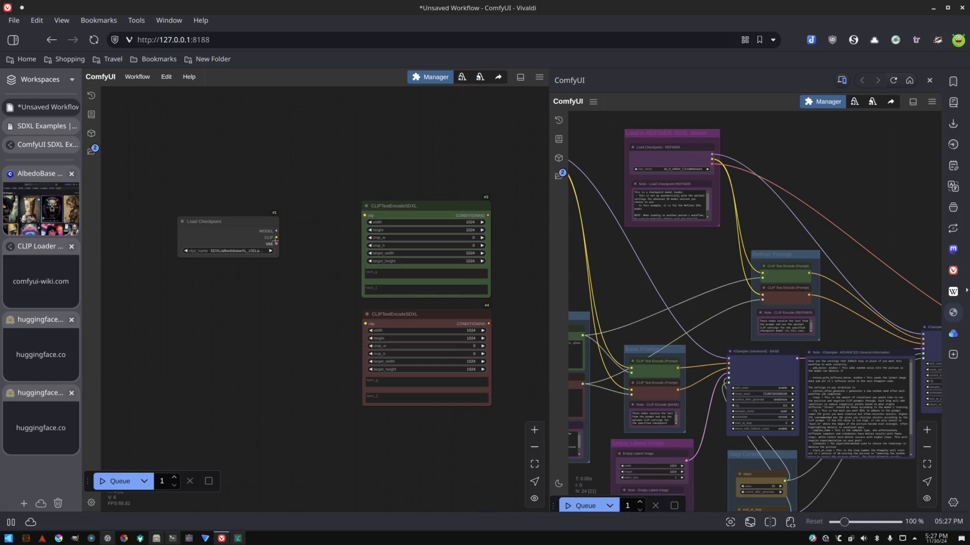
pyautogui.doubleClick(195, 292)
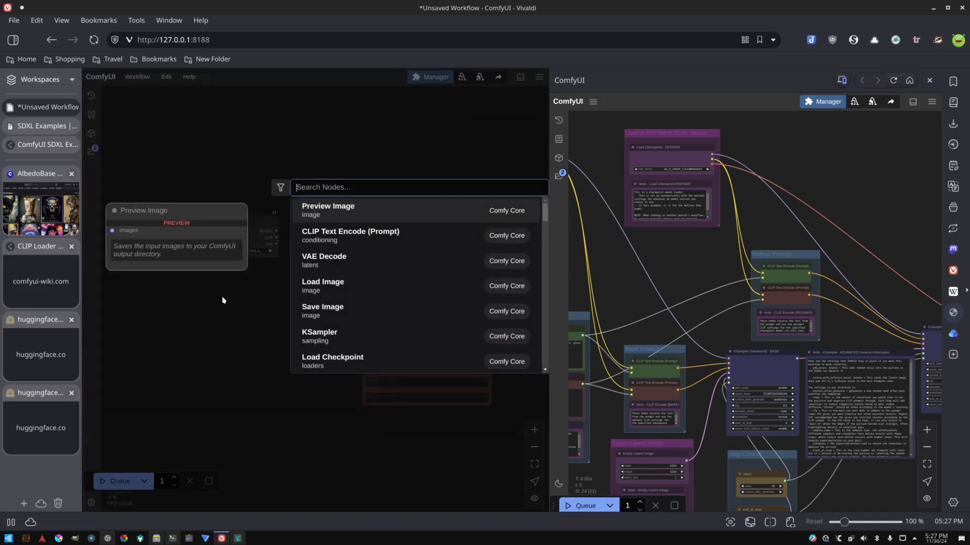
pyautogui.write('dual')
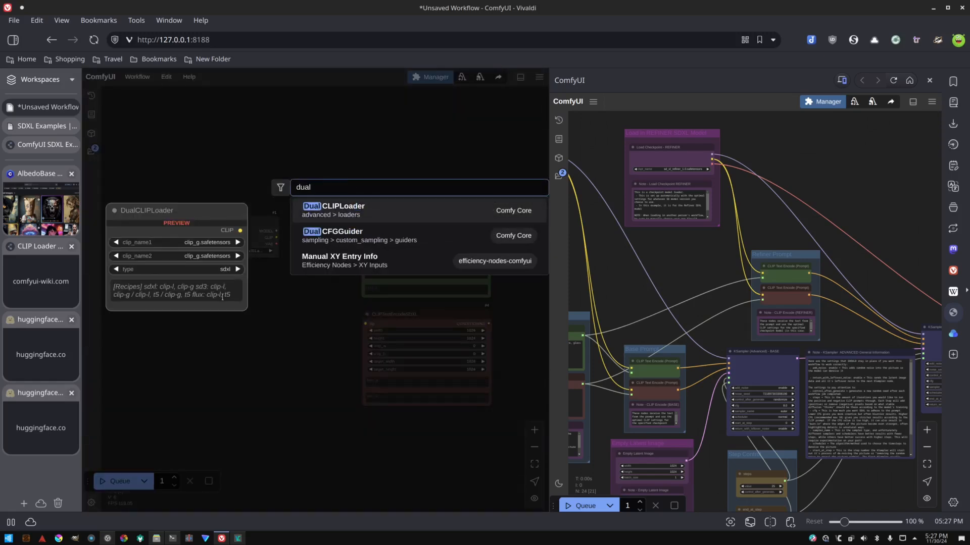
pyautogui.click(310, 222)
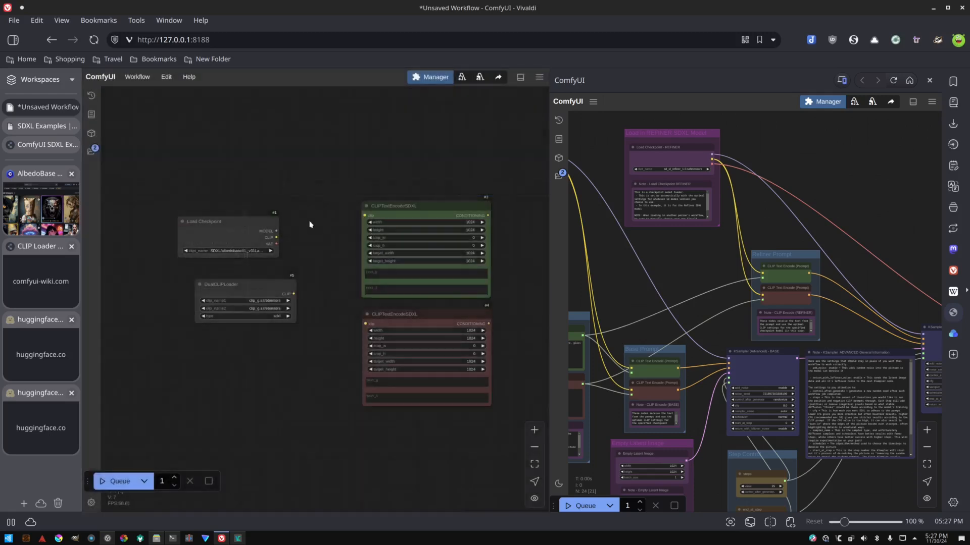
pyautogui.click(260, 302)
pyautogui.click(268, 309)
# Connect the DualCLIPLoader's CLIP output to the clip inputs of both CLIPTextEncodeSDXL nodes.
pyautogui.moveTo(283, 292); pyautogui.dragTo(363, 214)
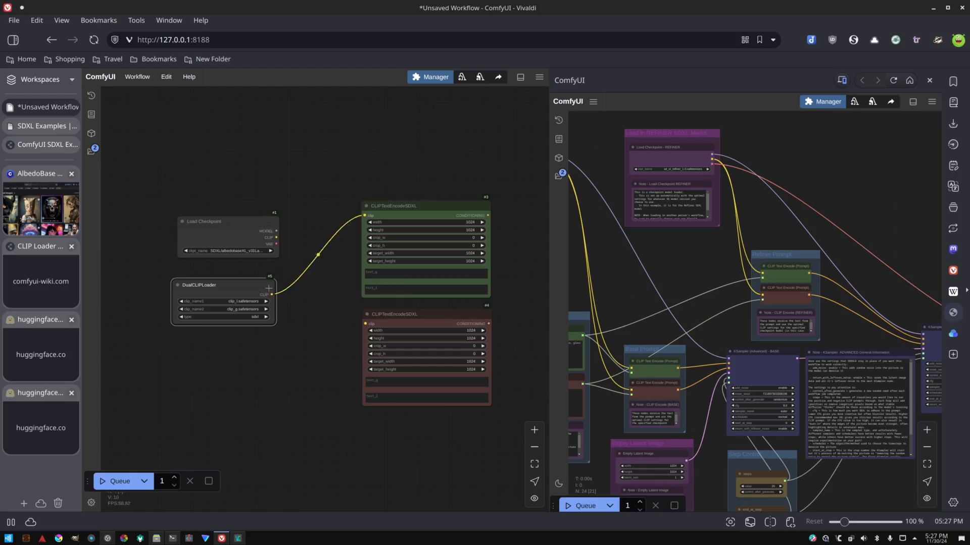
pyautogui.moveTo(271, 294); pyautogui.dragTo(365, 324)
pyautogui.moveTo(521, 262); pyautogui.dragTo(495, 262)
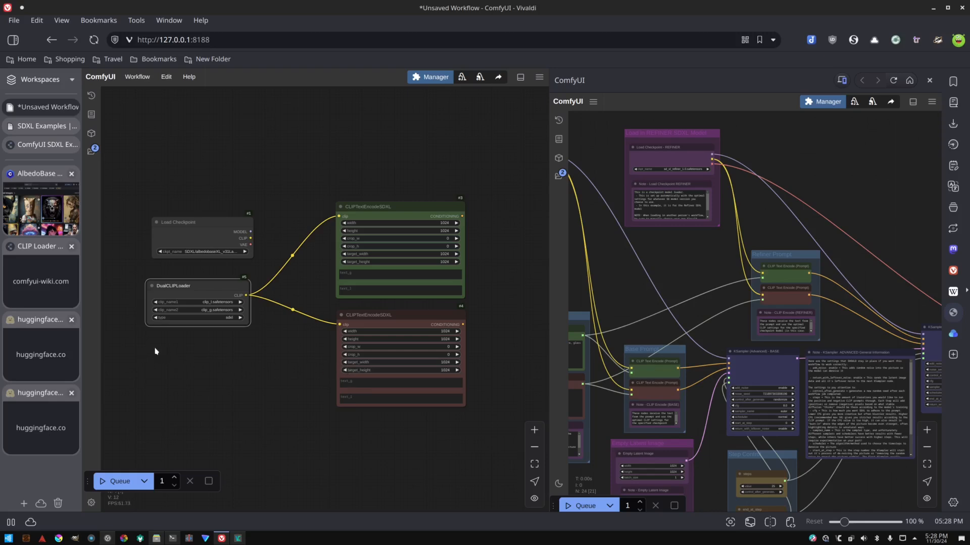
# Add an SDXL Resolutions (JPS) node and place it below the DualCLIPLoader.
pyautogui.moveTo(164, 356); pyautogui.dragTo(301, 337)
pyautogui.click(209, 342)
pyautogui.doubleClick(209, 342)
pyautogui.write('reso')
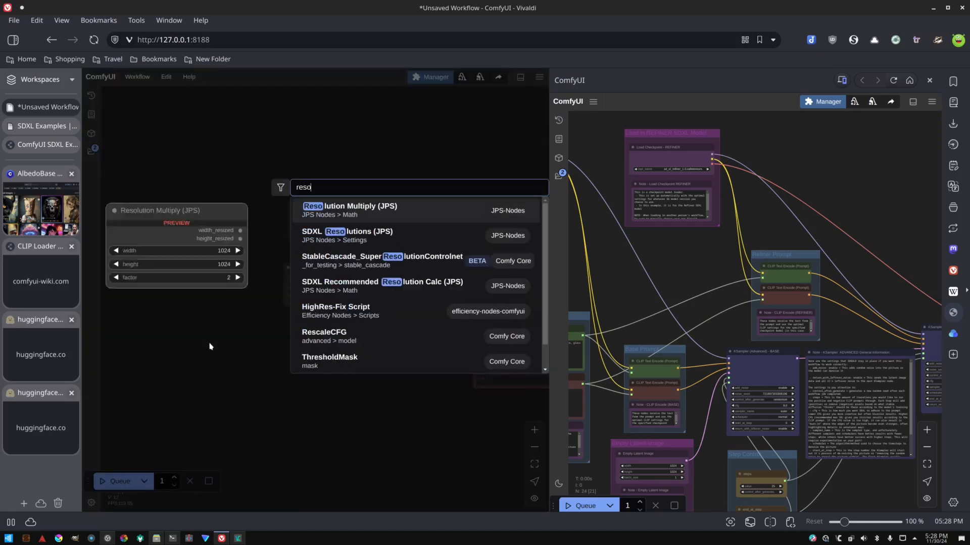
pyautogui.write('lution')
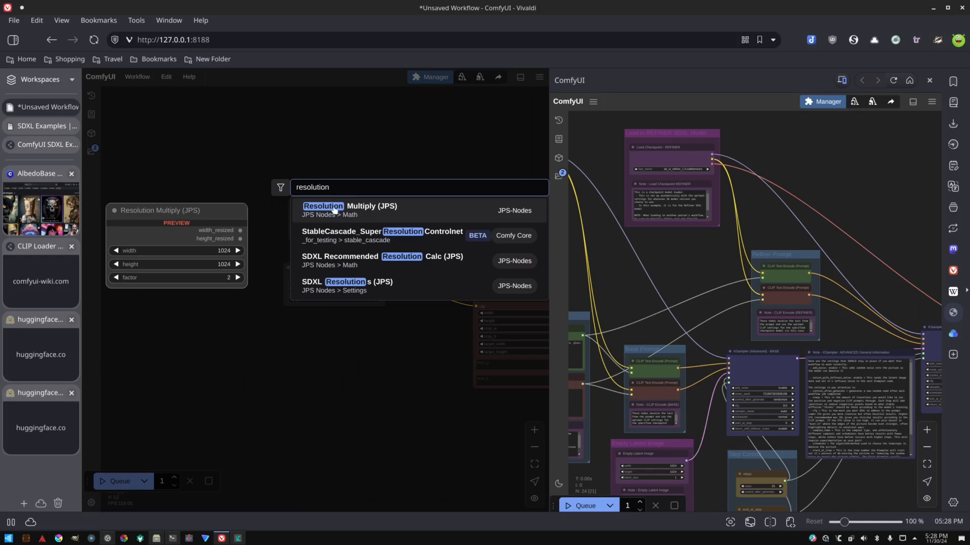
pyautogui.click(351, 290)
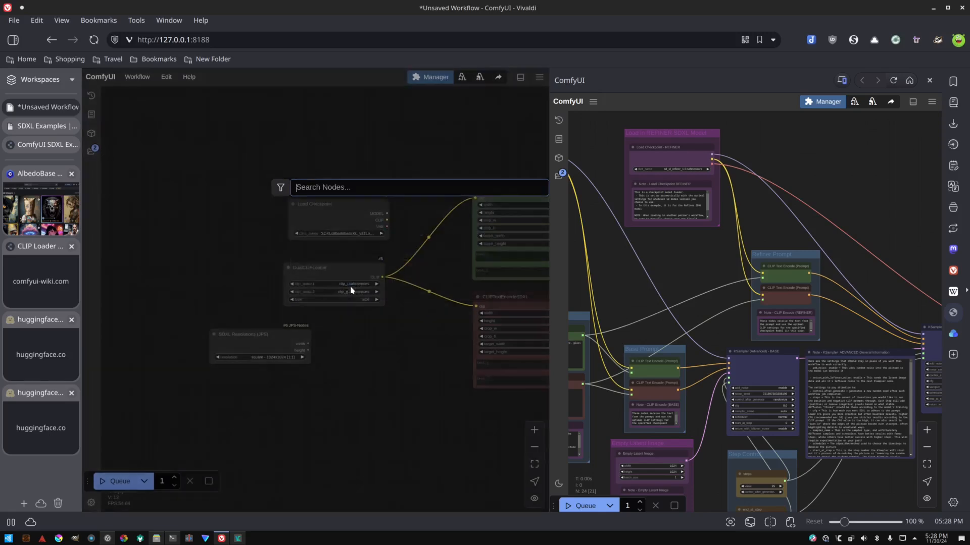
pyautogui.moveTo(266, 337); pyautogui.dragTo(226, 334)
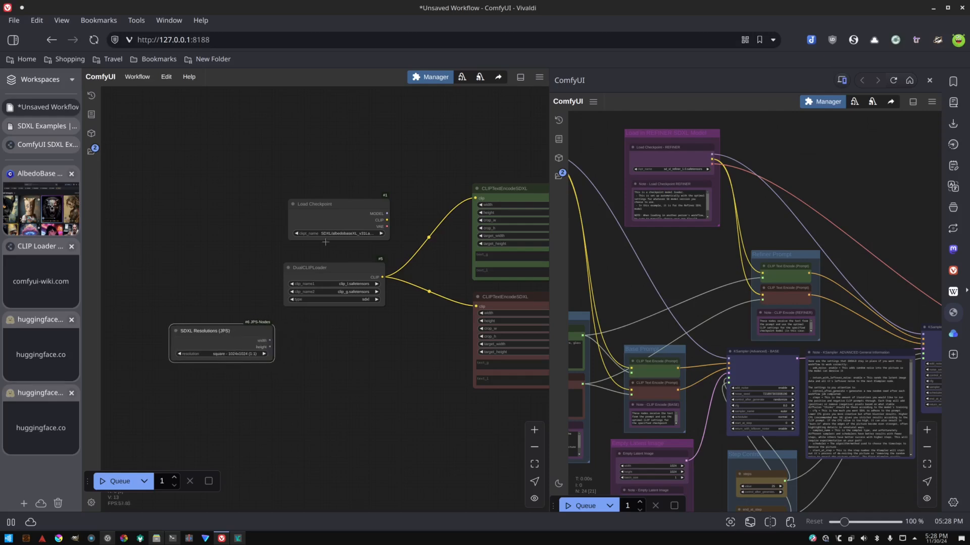
# Review the installed custom node packs in the Manager's Custom Nodes Manager.
pyautogui.click(432, 77)
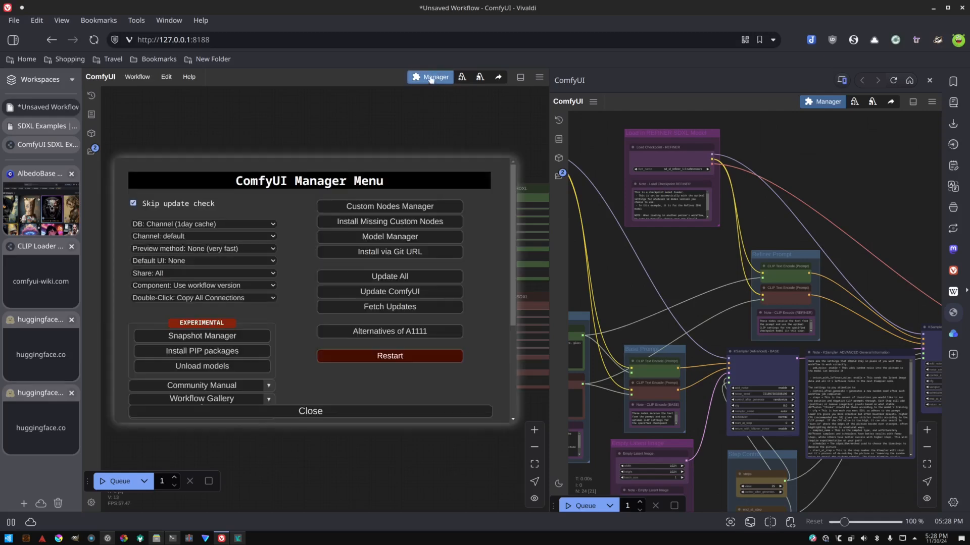
pyautogui.click(379, 207)
pyautogui.scroll(-5, 253, 202)
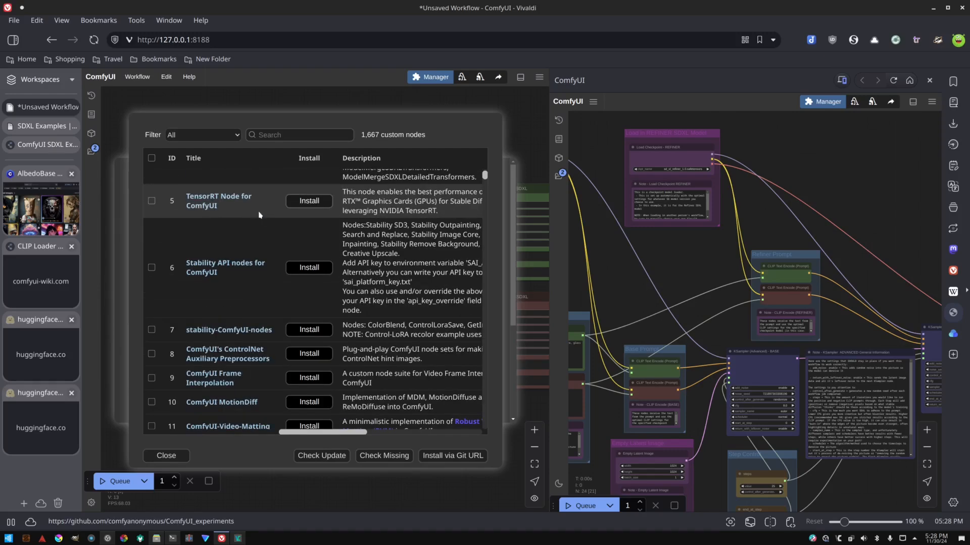
pyautogui.scroll(-3, 263, 228)
pyautogui.scroll(8, 278, 247)
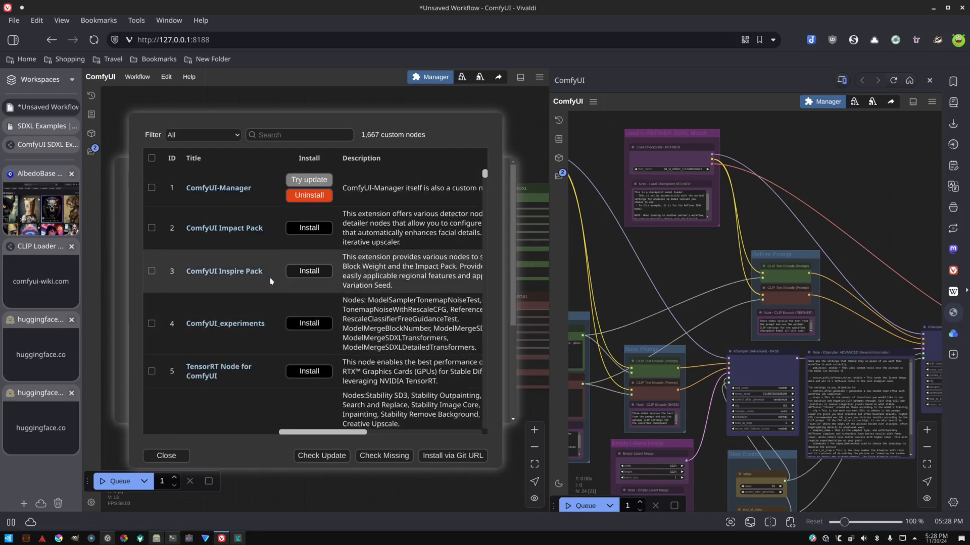
pyautogui.click(219, 135)
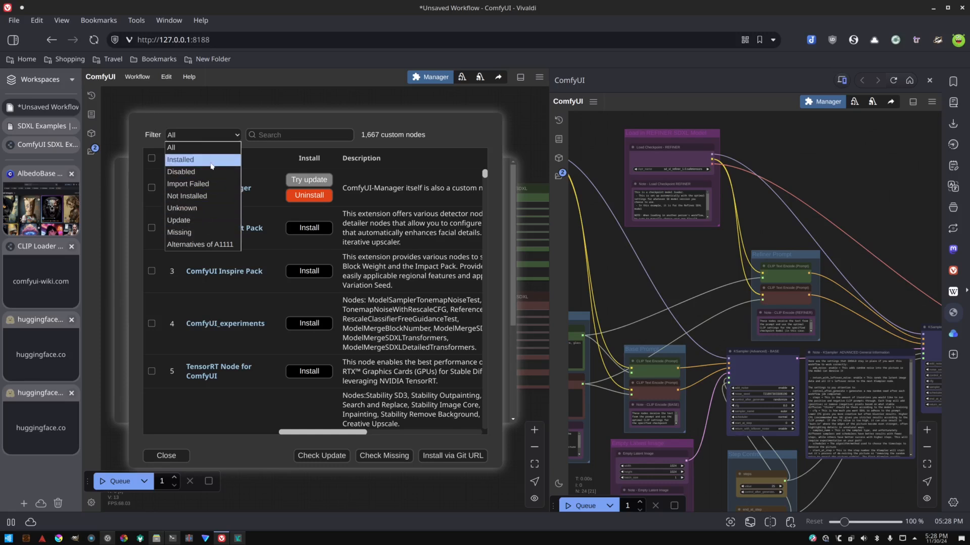
pyautogui.click(185, 164)
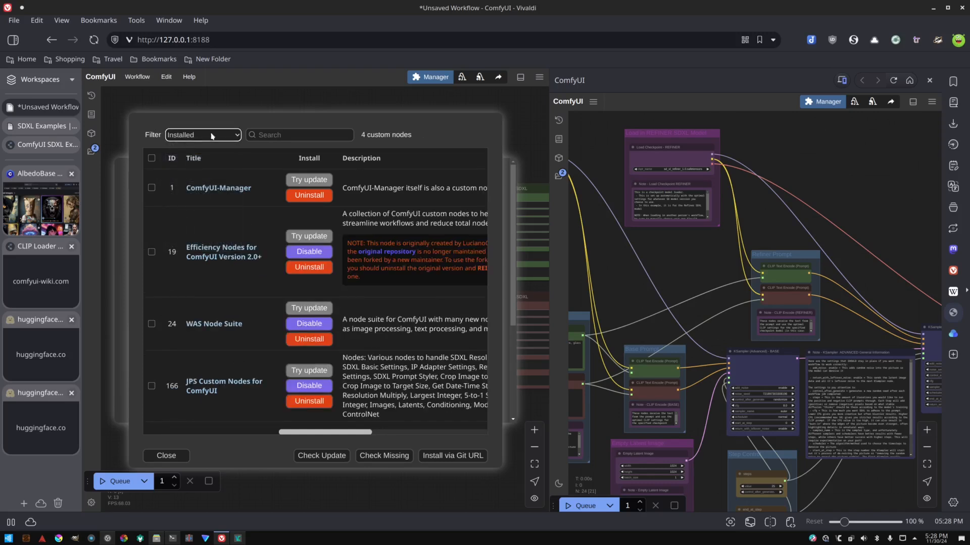
pyautogui.hscroll(5, 208, 195)
pyautogui.hscroll(-5, 228, 235)
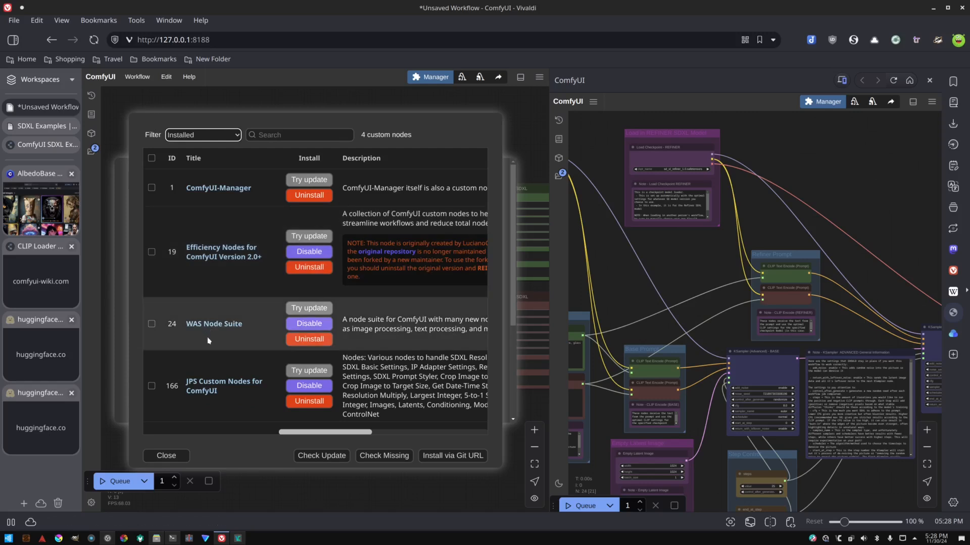
pyautogui.hscroll(2, 215, 371)
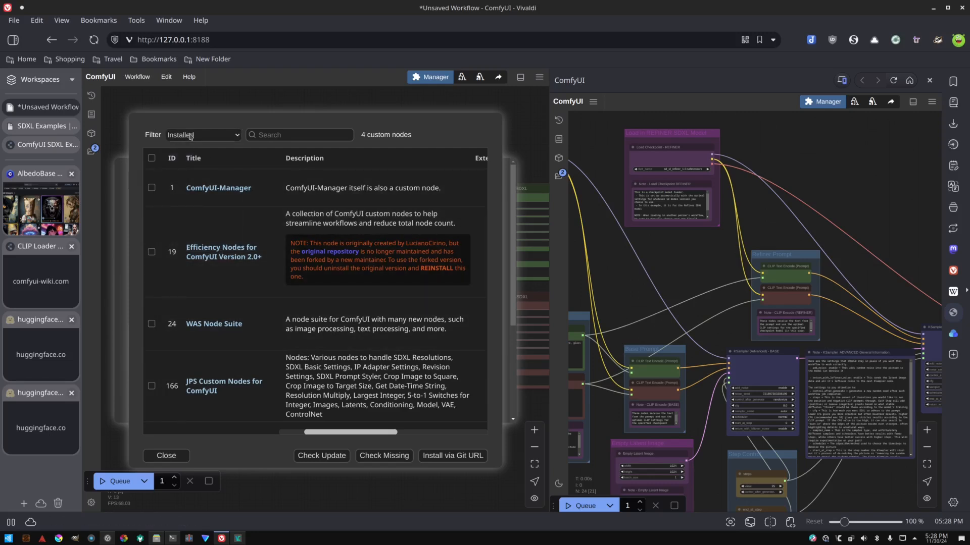
pyautogui.click(191, 135)
pyautogui.click(191, 148)
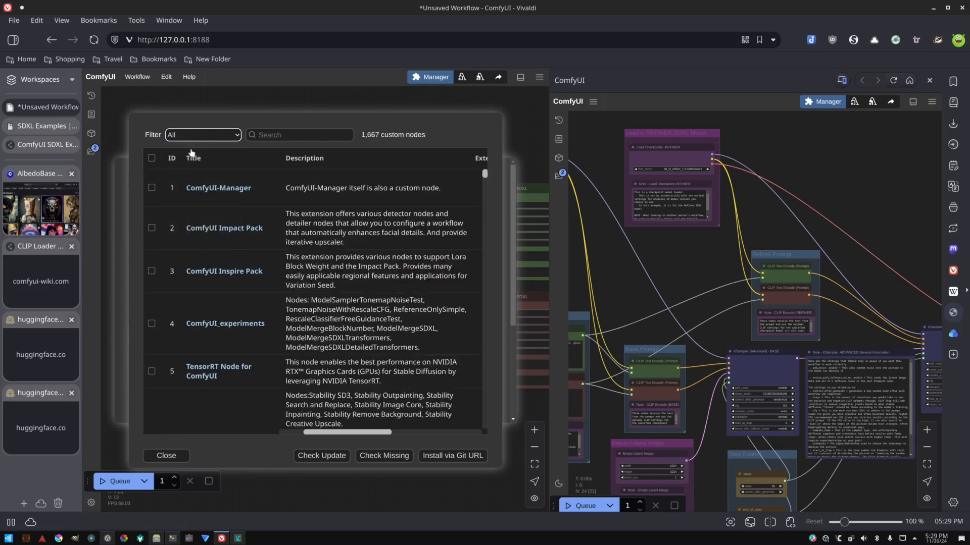
pyautogui.click(162, 455)
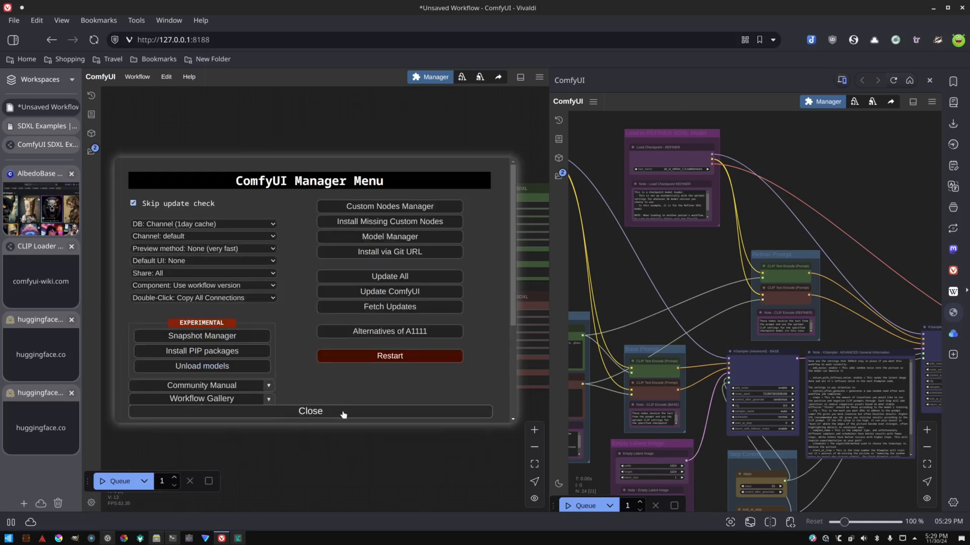
pyautogui.click(309, 413)
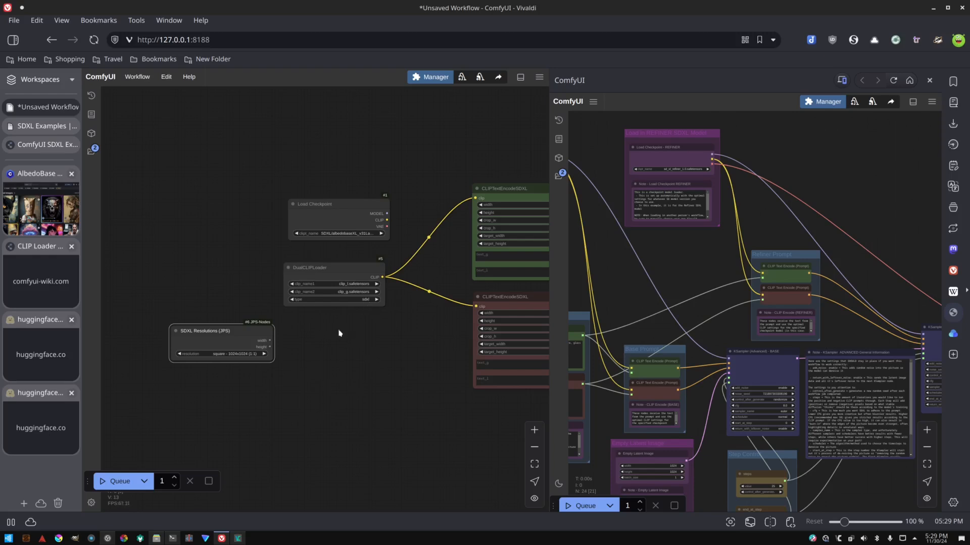
# Add an Empty Latent Image node beside the SDXL Resolutions node.
pyautogui.moveTo(310, 318); pyautogui.dragTo(253, 307)
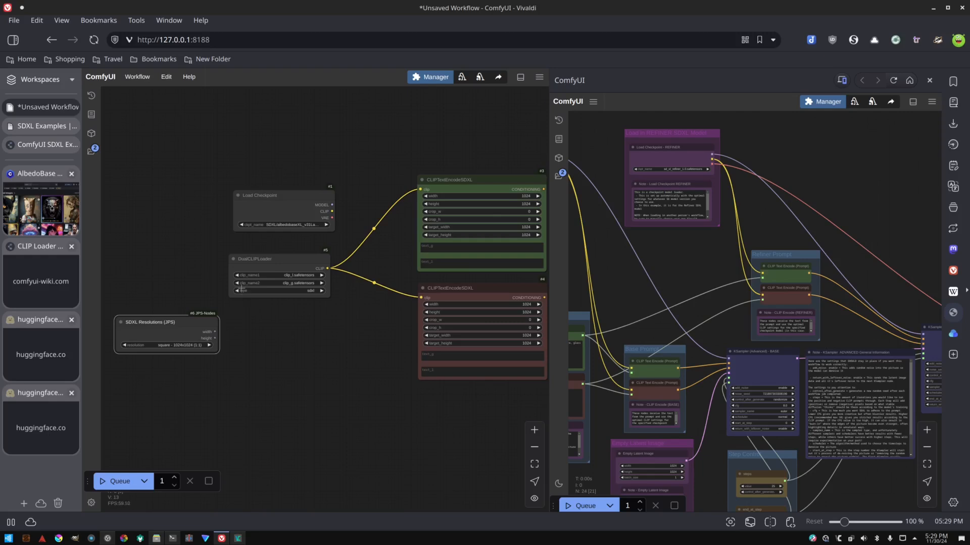
pyautogui.scroll(-1, 277, 328)
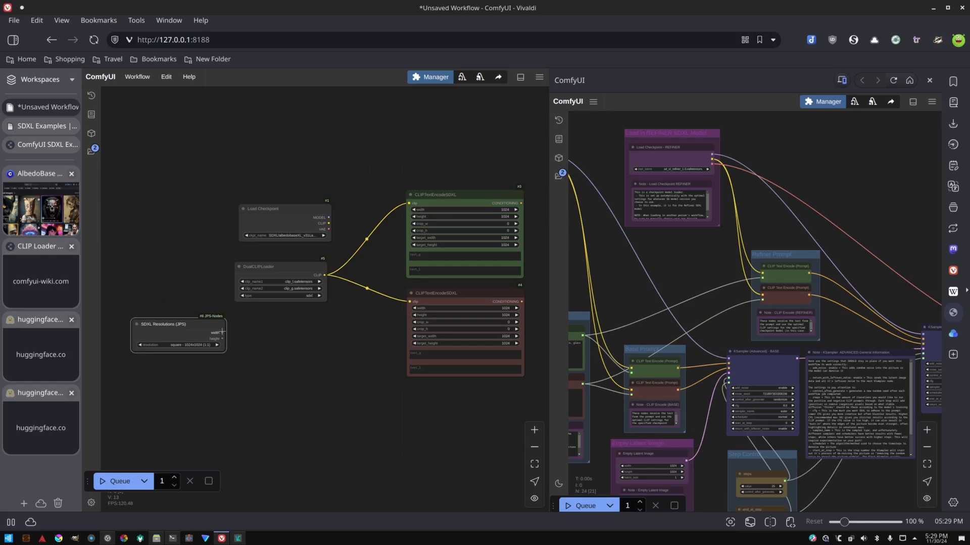
pyautogui.moveTo(201, 326); pyautogui.dragTo(184, 326)
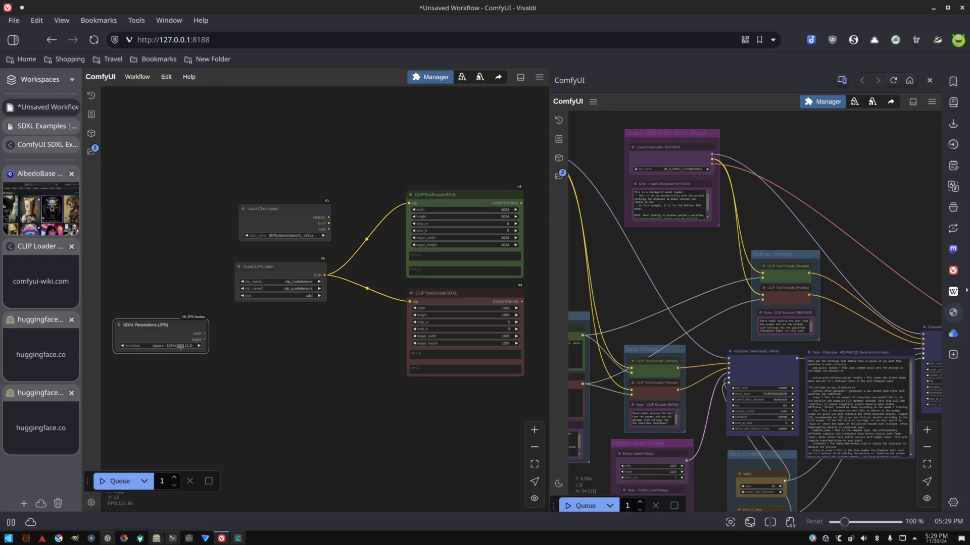
pyautogui.click(184, 346)
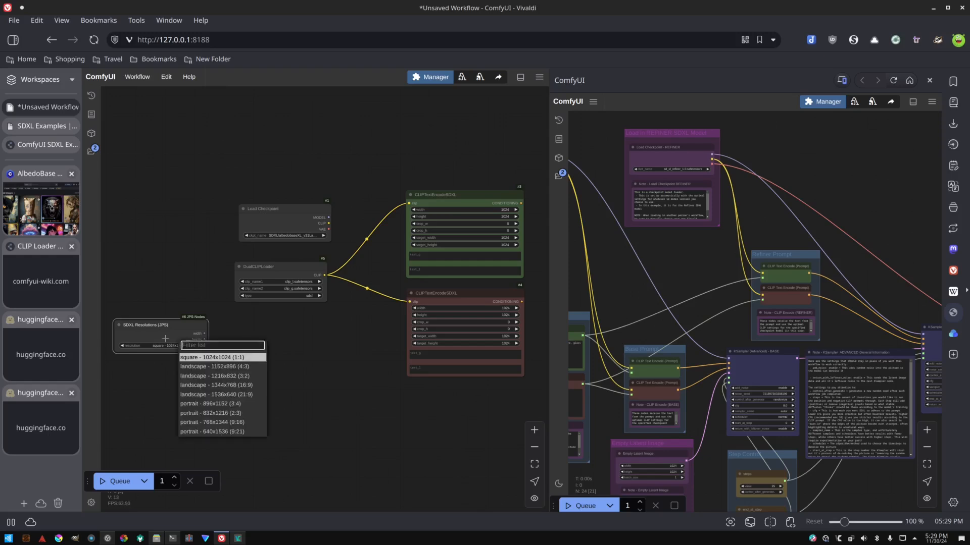
pyautogui.click(274, 330)
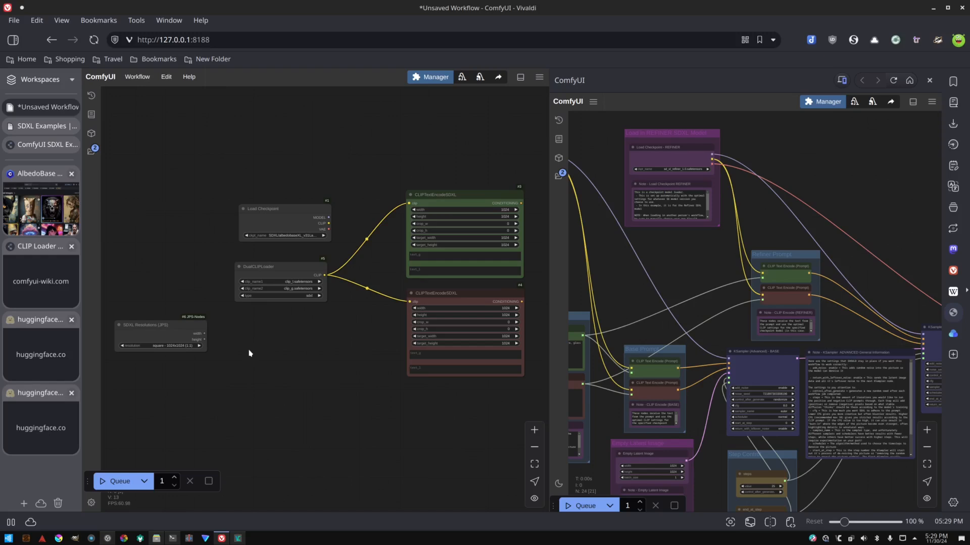
pyautogui.doubleClick(239, 349)
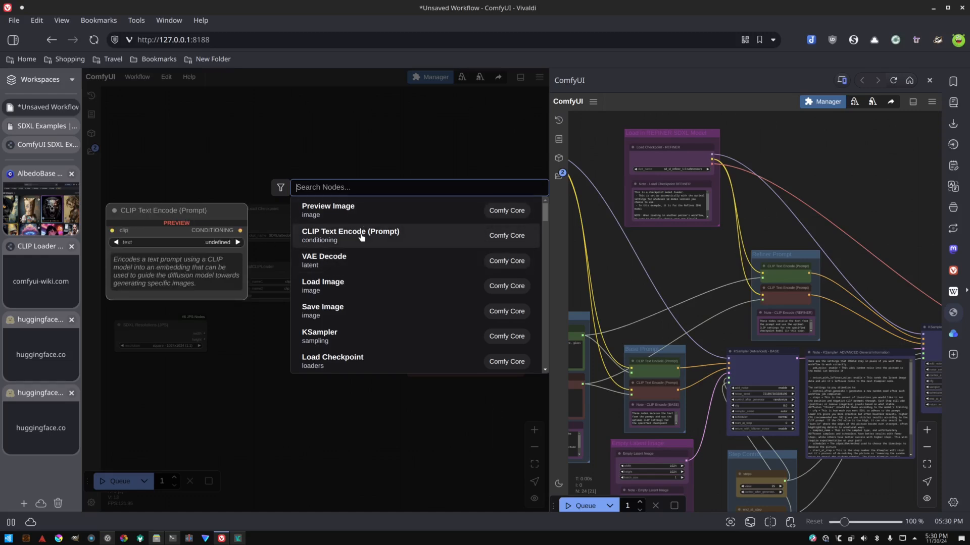
pyautogui.write('empty')
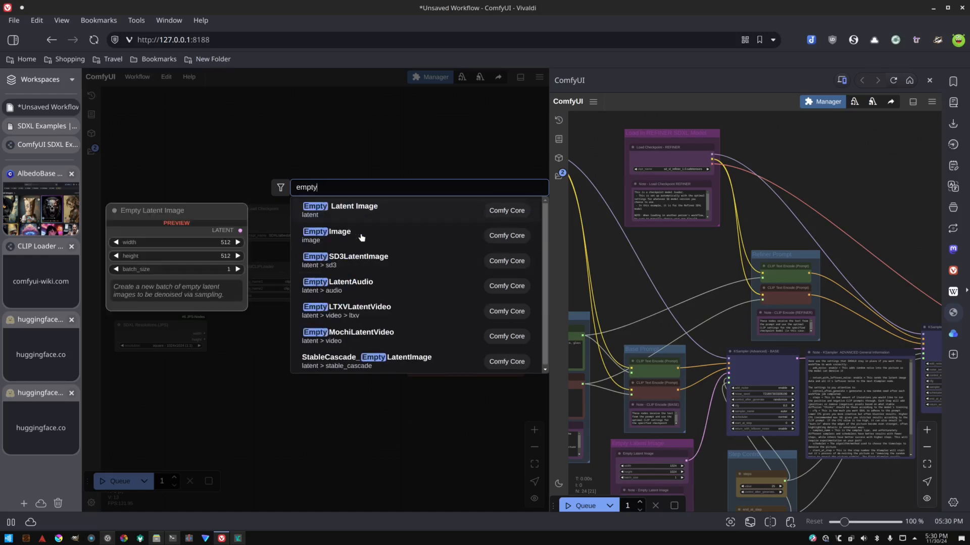
pyautogui.click(339, 216)
pyautogui.moveTo(272, 342); pyautogui.dragTo(215, 307)
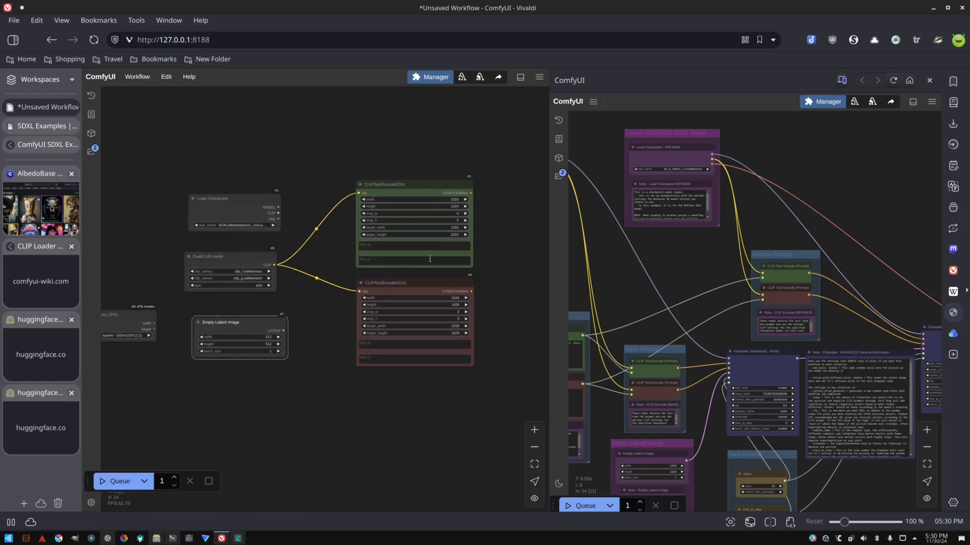
pyautogui.moveTo(171, 373); pyautogui.dragTo(319, 393)
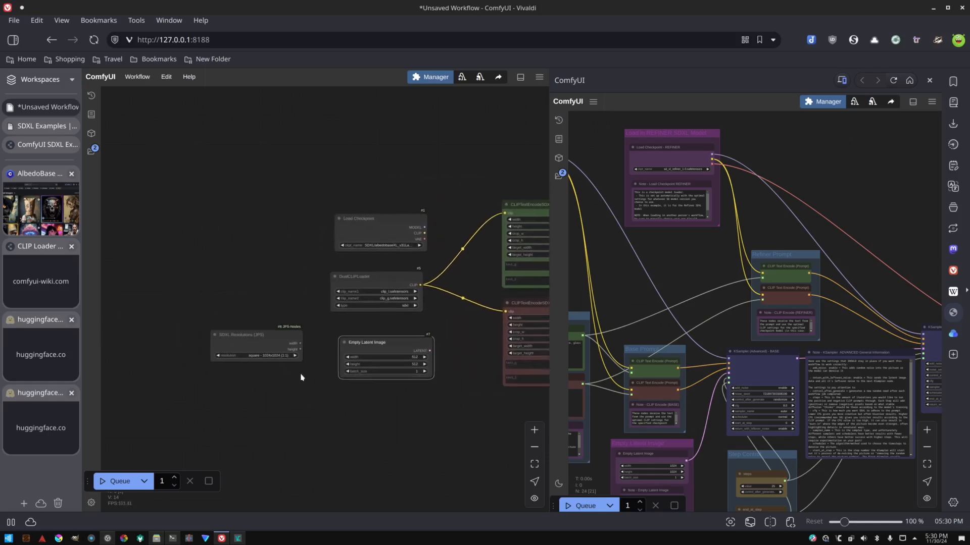
# Convert the Empty Latent Image node's width and height widgets to inputs.
pyautogui.rightClick(365, 347)
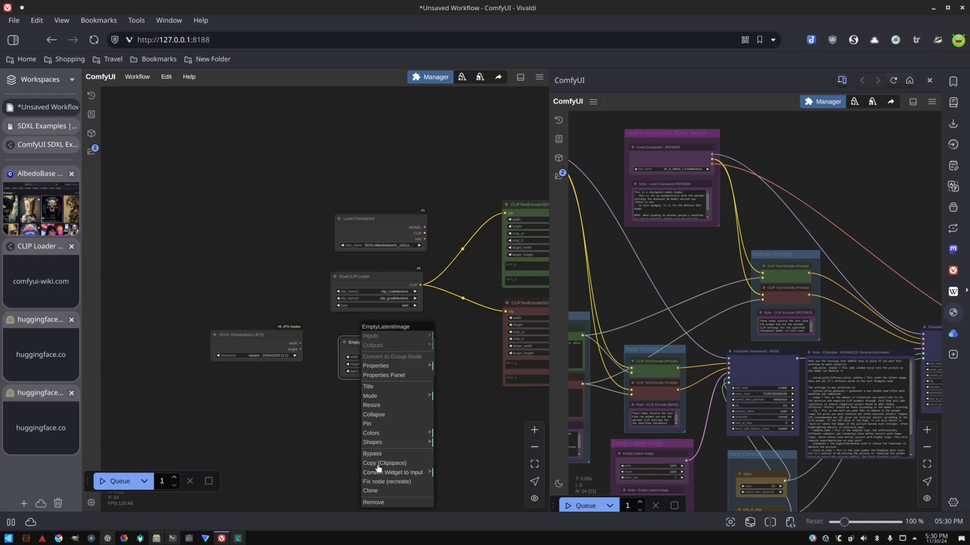
pyautogui.click(404, 474)
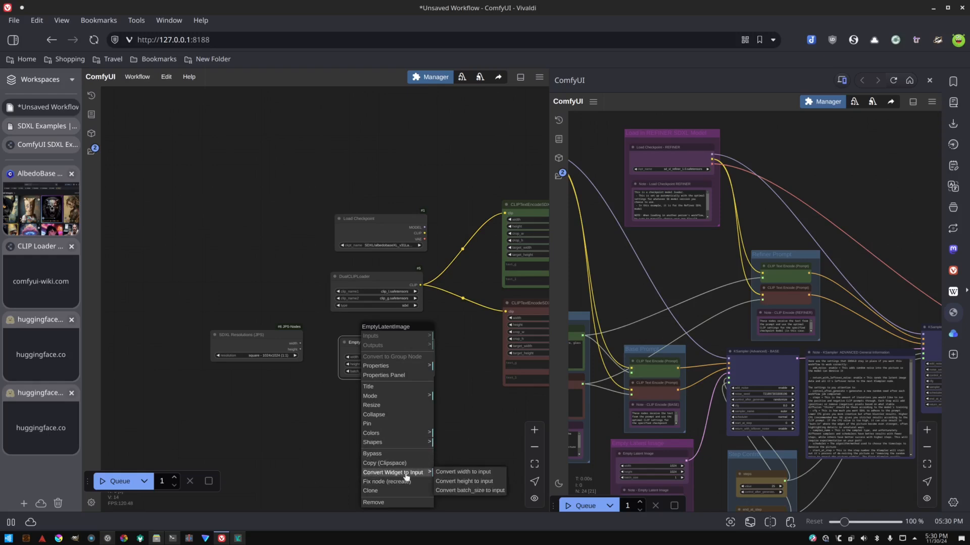
pyautogui.click(449, 475)
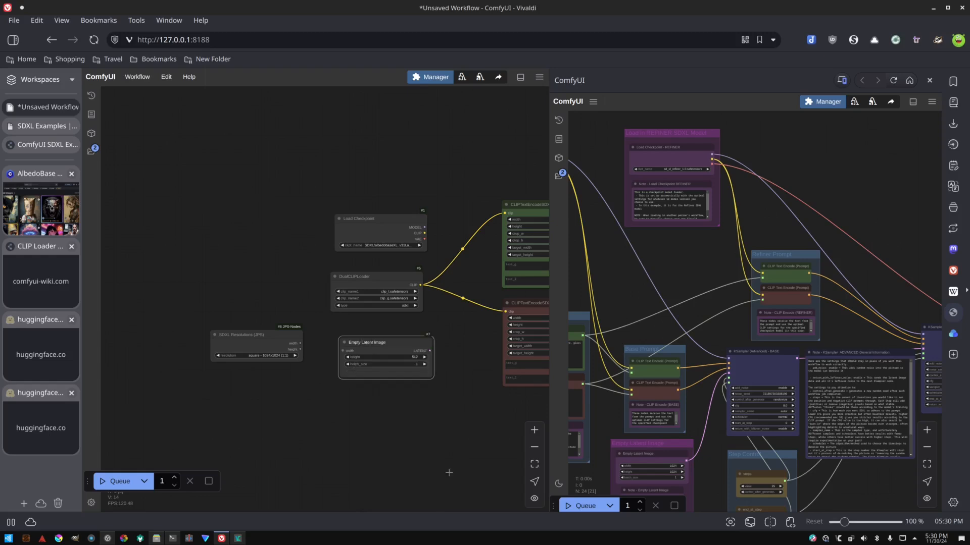
pyautogui.rightClick(369, 375)
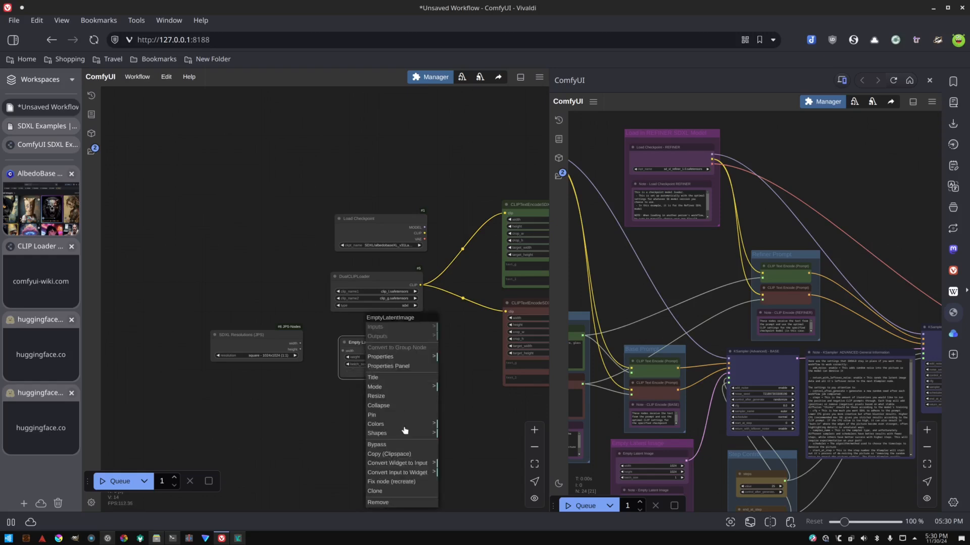
pyautogui.click(408, 463)
pyautogui.click(461, 463)
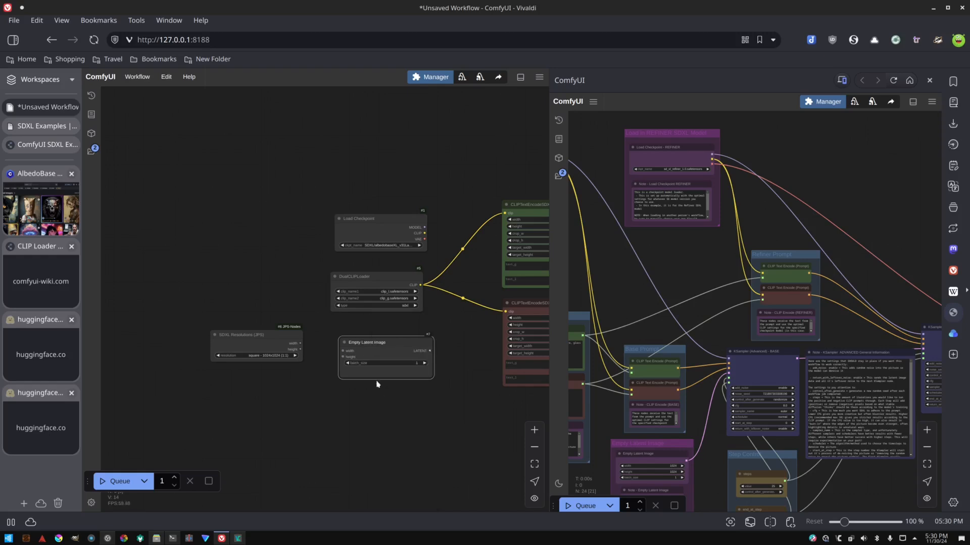
# Connect the SDXL Resolutions width and height outputs to the Empty Latent Image's width and height inputs.
pyautogui.scroll(4, 359, 356)
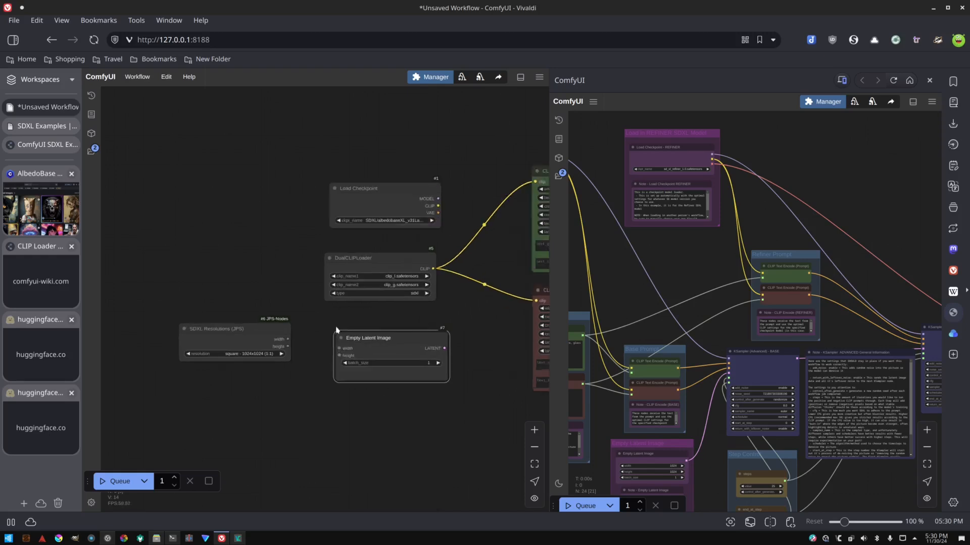
pyautogui.scroll(2, 338, 331)
pyautogui.moveTo(309, 313); pyautogui.dragTo(346, 264)
pyautogui.moveTo(264, 279); pyautogui.dragTo(356, 296)
pyautogui.moveTo(265, 293); pyautogui.dragTo(356, 309)
pyautogui.scroll(-3, 444, 394)
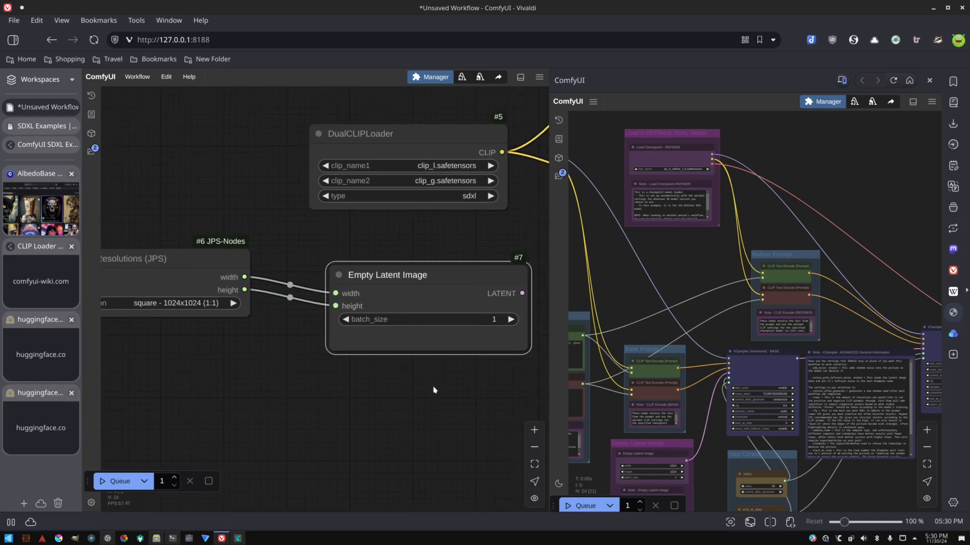
pyautogui.scroll(-4, 444, 402)
pyautogui.moveTo(513, 346); pyautogui.dragTo(349, 351)
pyautogui.scroll(4, 346, 273)
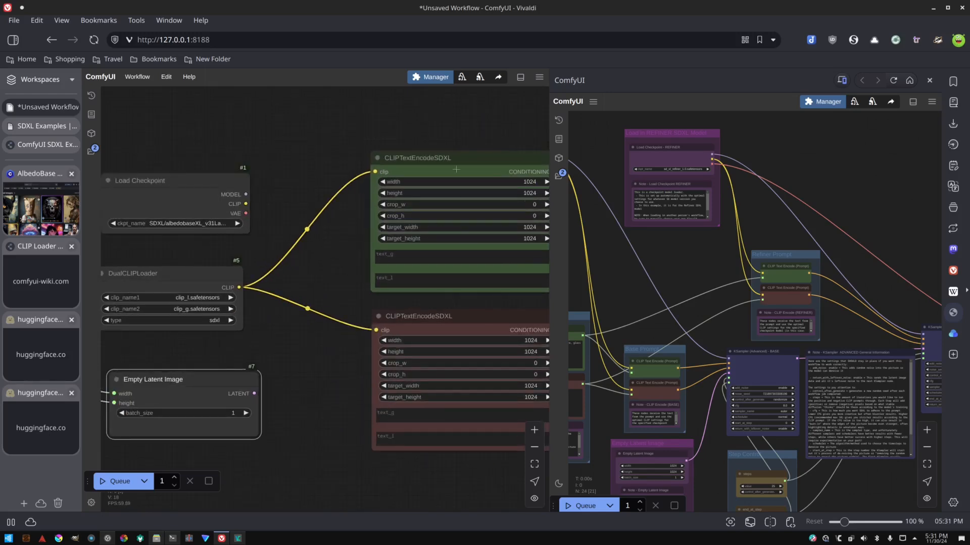
# Convert the positive CLIPTextEncodeSDXL node's width, height, target_width and target_height widgets to inputs.
pyautogui.rightClick(384, 245)
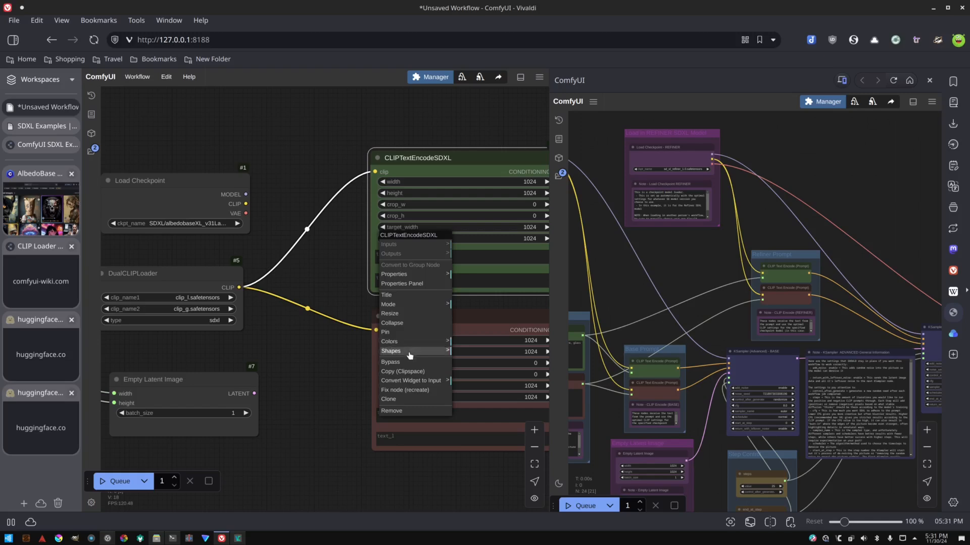
pyautogui.click(411, 383)
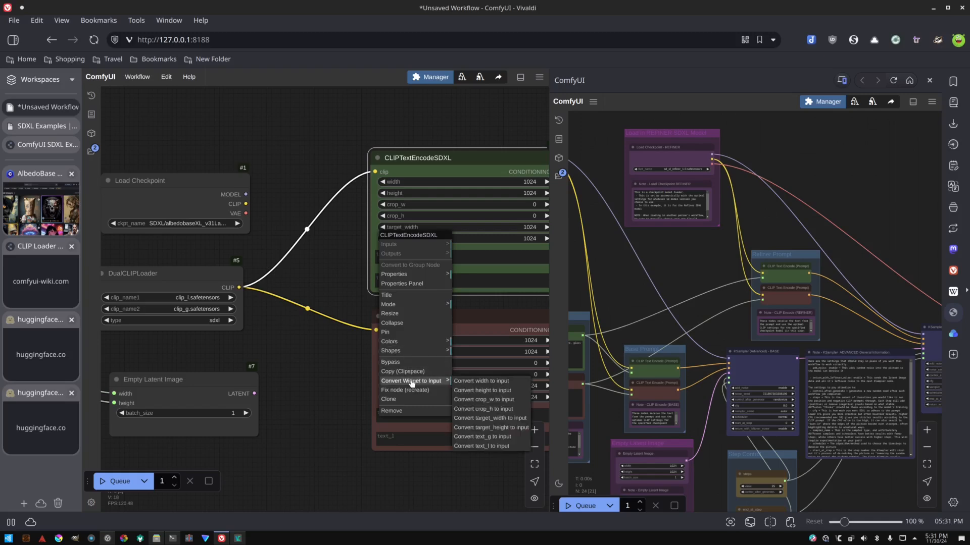
pyautogui.click(467, 382)
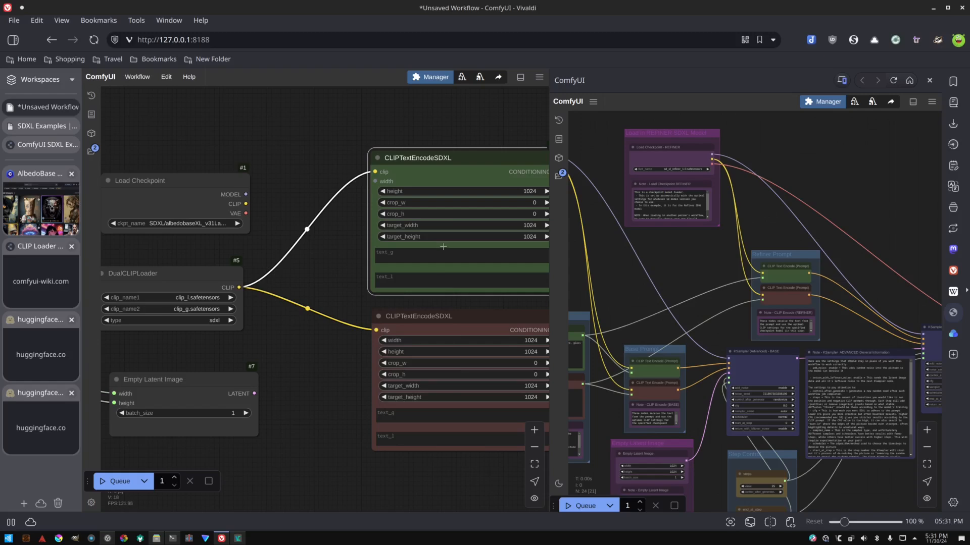
pyautogui.rightClick(443, 245)
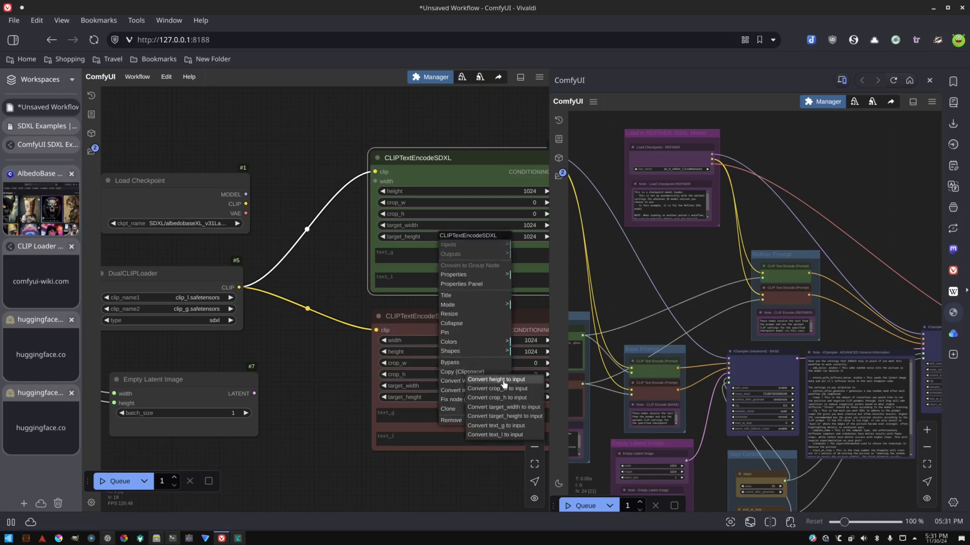
pyautogui.click(503, 380)
pyautogui.rightClick(456, 240)
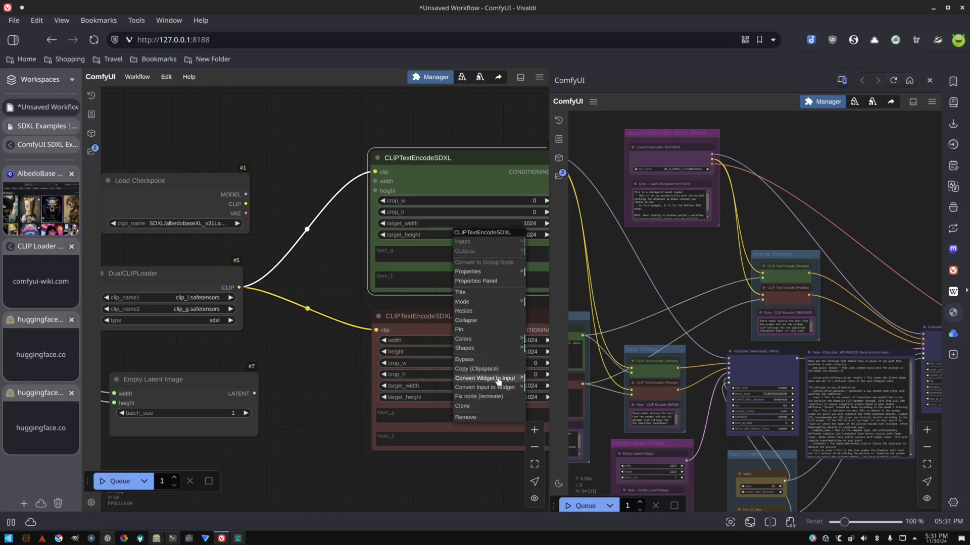
pyautogui.moveTo(499, 379)
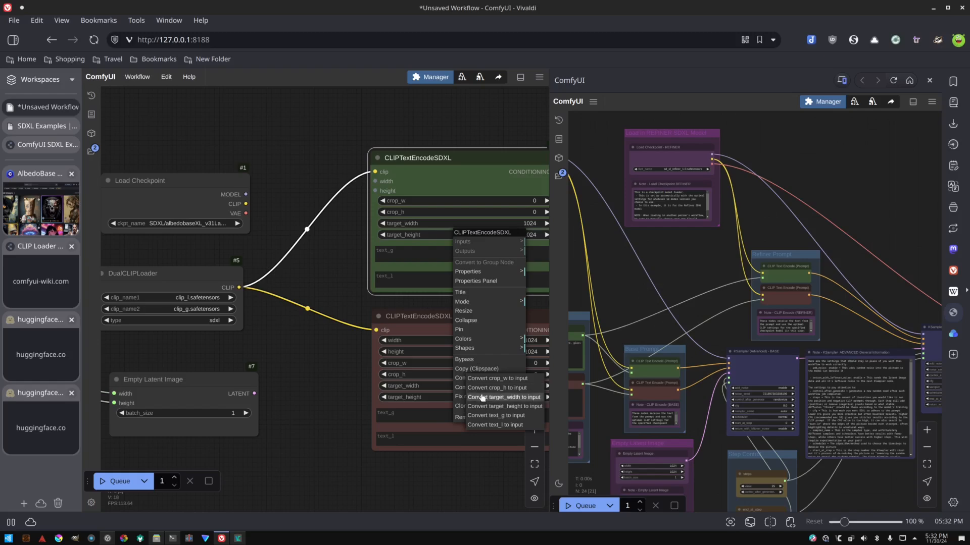
pyautogui.click(482, 397)
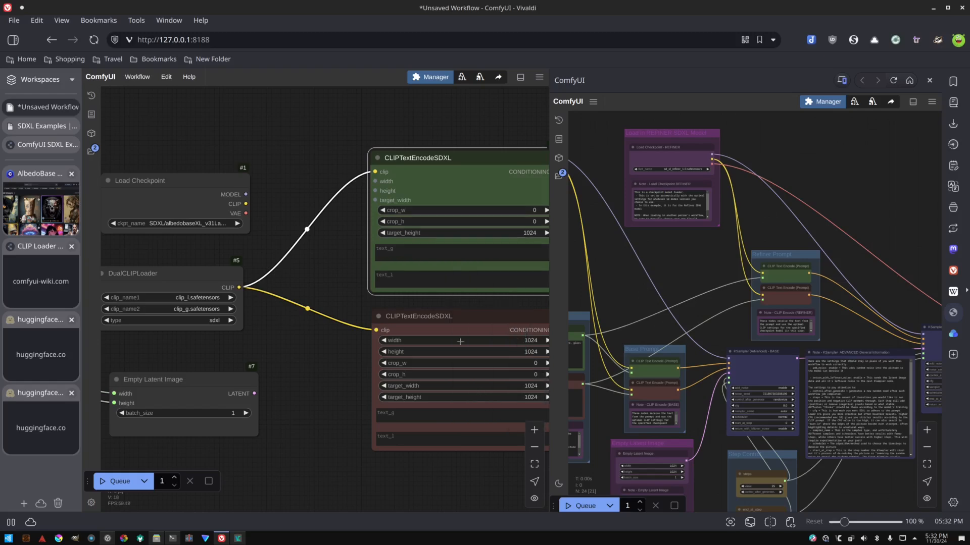
pyautogui.rightClick(449, 268)
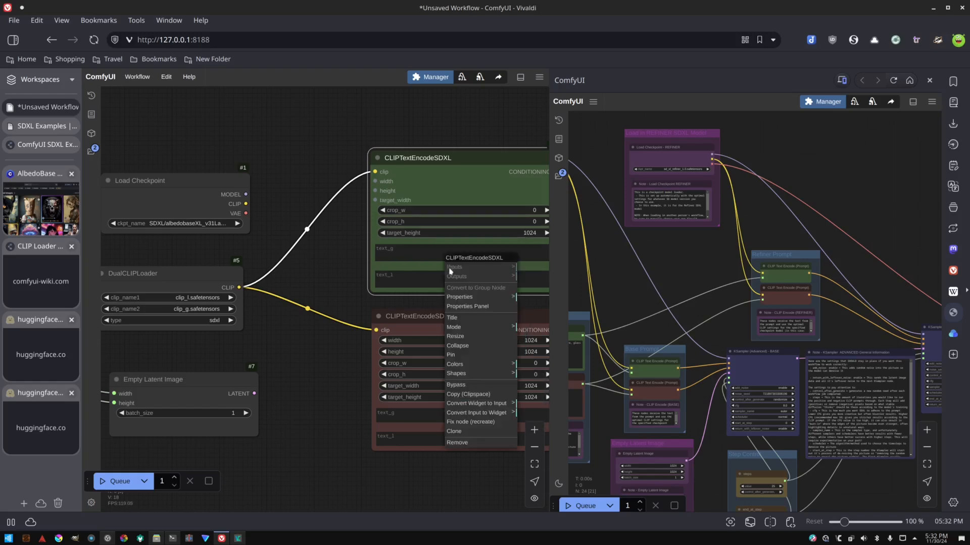
pyautogui.click(472, 403)
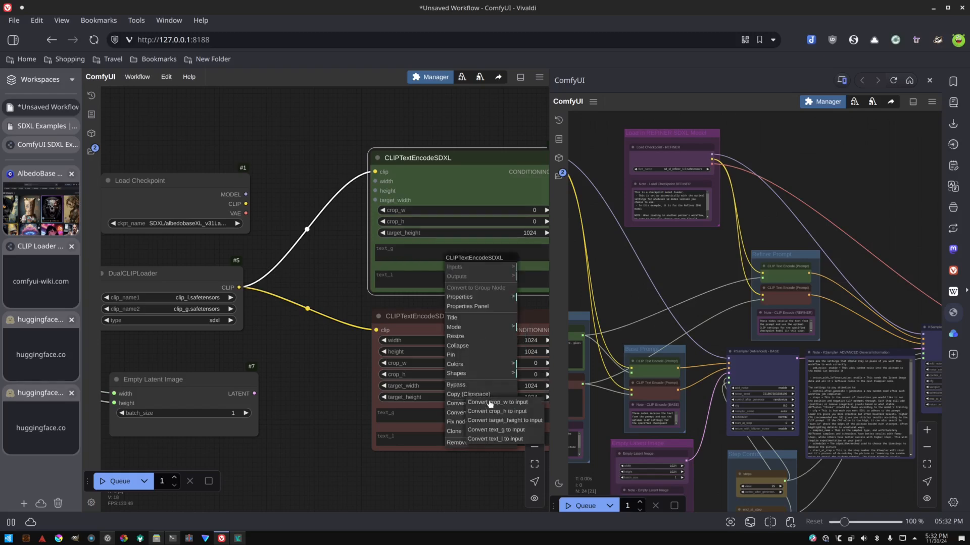
pyautogui.click(501, 422)
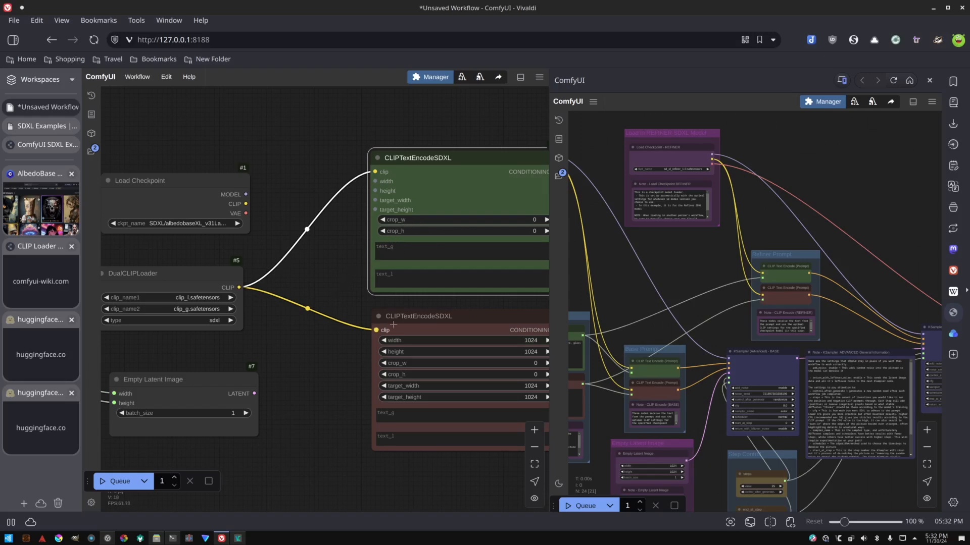
# Convert the negative CLIPTextEncodeSDXL node's width, height, target_width and target_height widgets to inputs.
pyautogui.rightClick(419, 327)
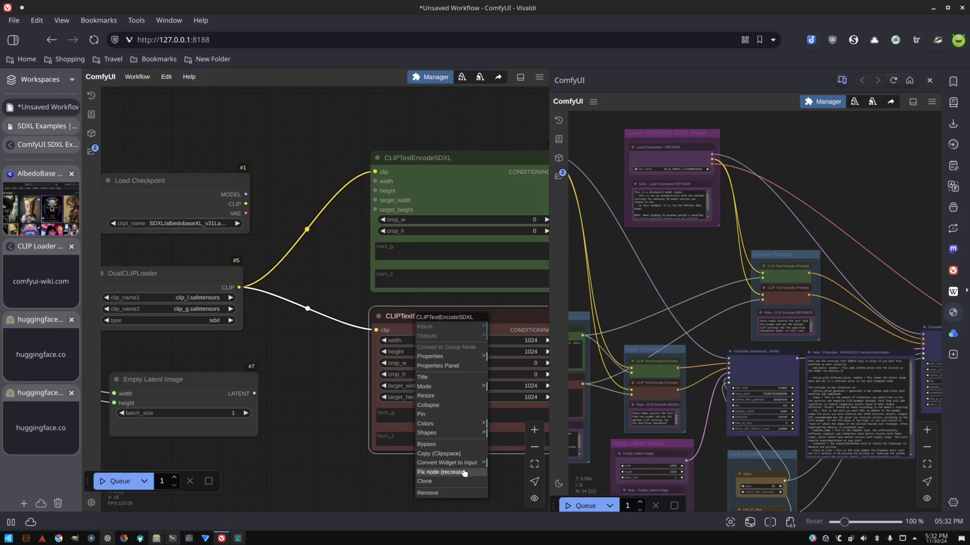
pyautogui.click(439, 463)
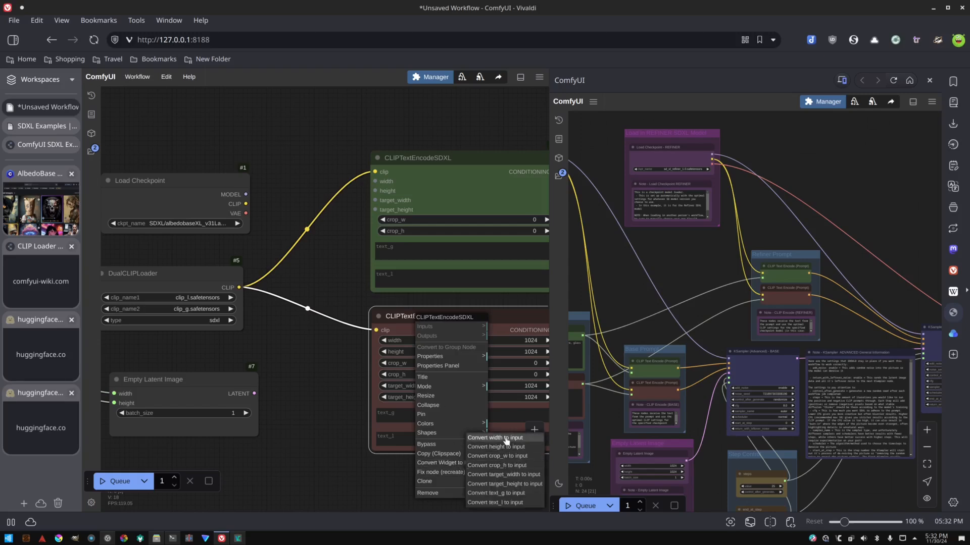
pyautogui.click(505, 438)
pyautogui.rightClick(473, 404)
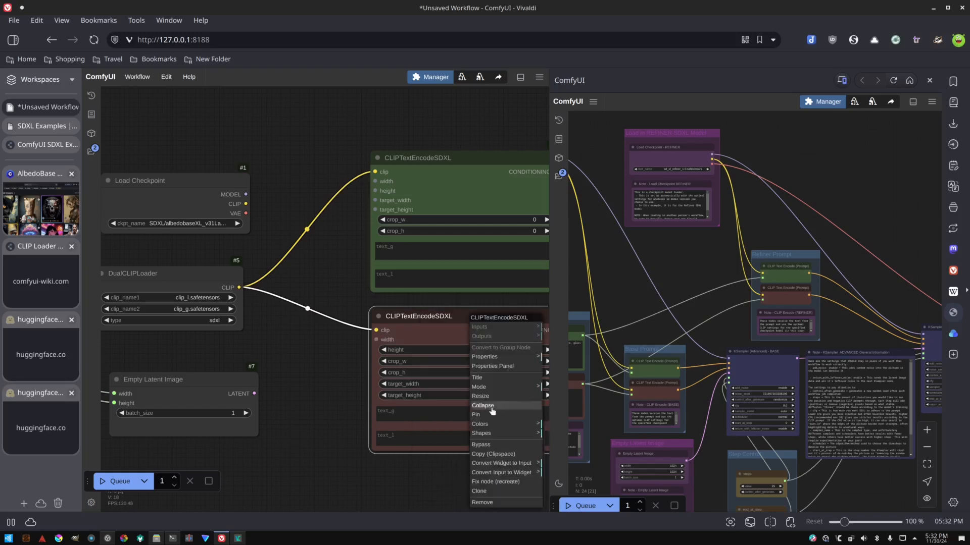
pyautogui.click(523, 460)
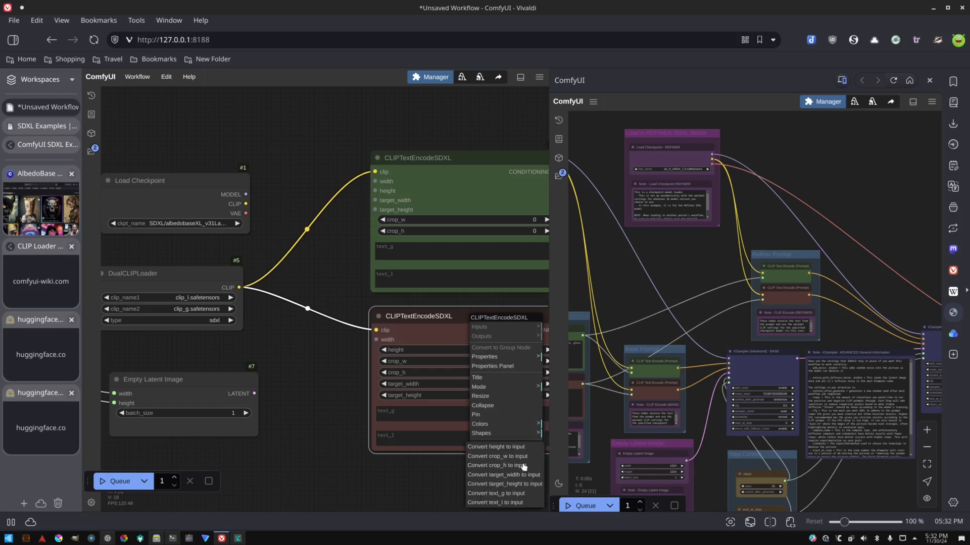
pyautogui.click(505, 447)
pyautogui.rightClick(485, 401)
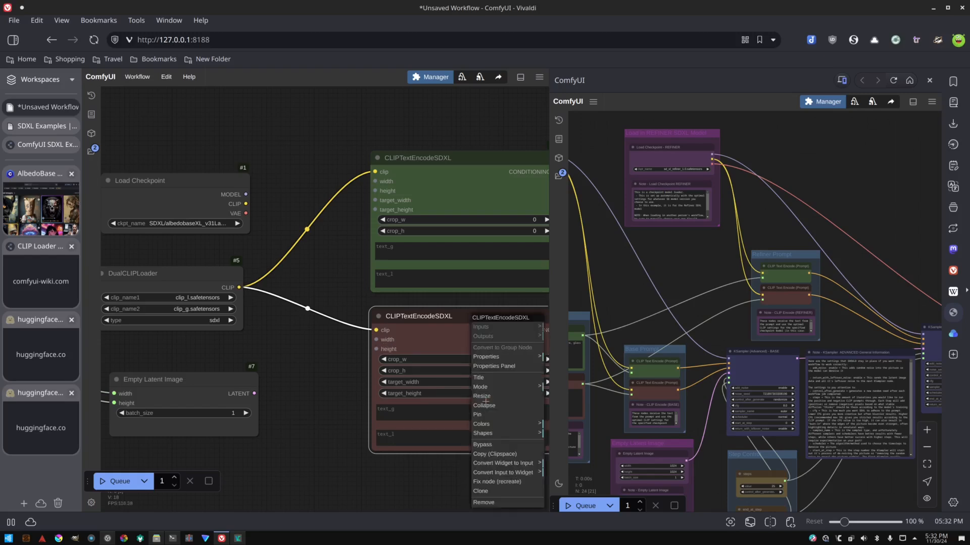
pyautogui.click(505, 463)
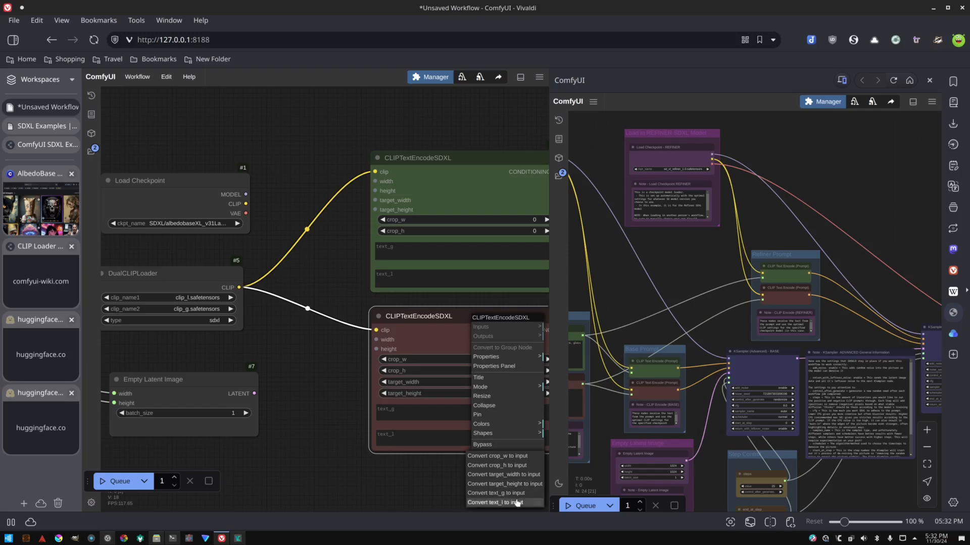
pyautogui.click(514, 477)
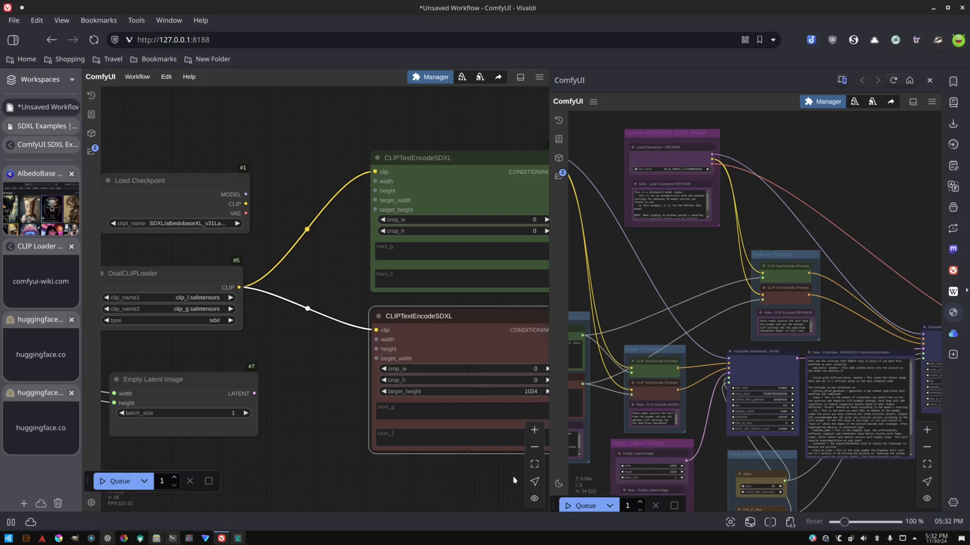
pyautogui.rightClick(512, 359)
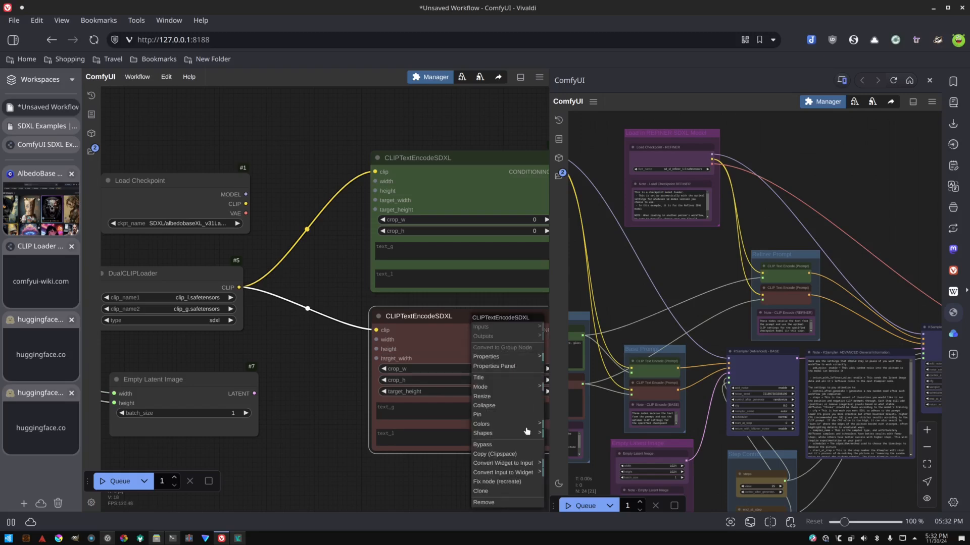
pyautogui.click(526, 463)
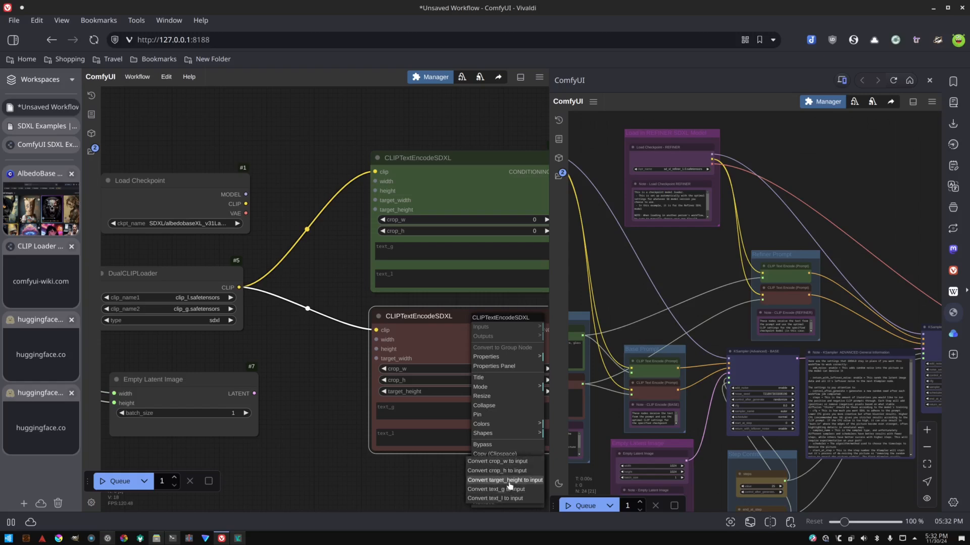
pyautogui.click(509, 484)
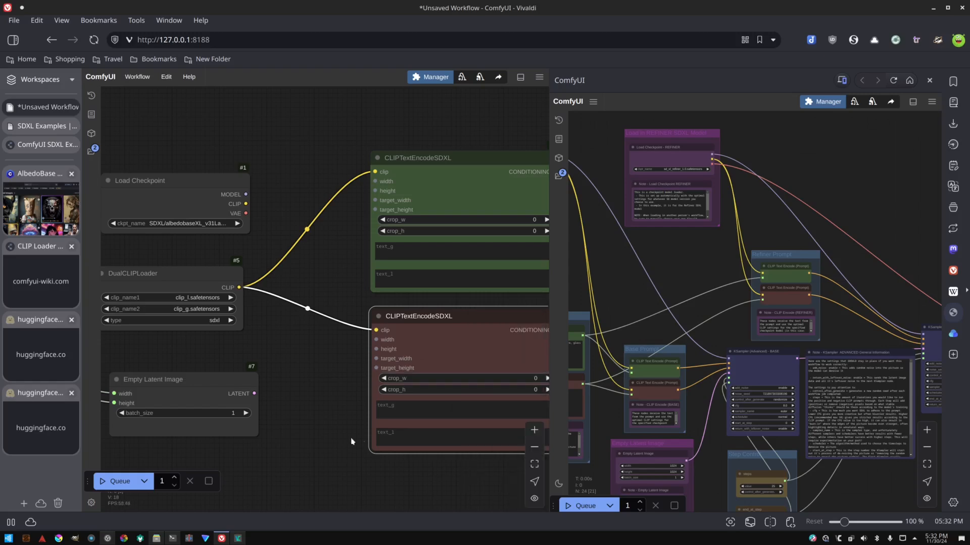
# Connect the SDXL Resolutions width and height outputs to the size inputs of both CLIPTextEncodeSDXL nodes.
pyautogui.scroll(-1, 327, 350)
pyautogui.scroll(-2, 328, 359)
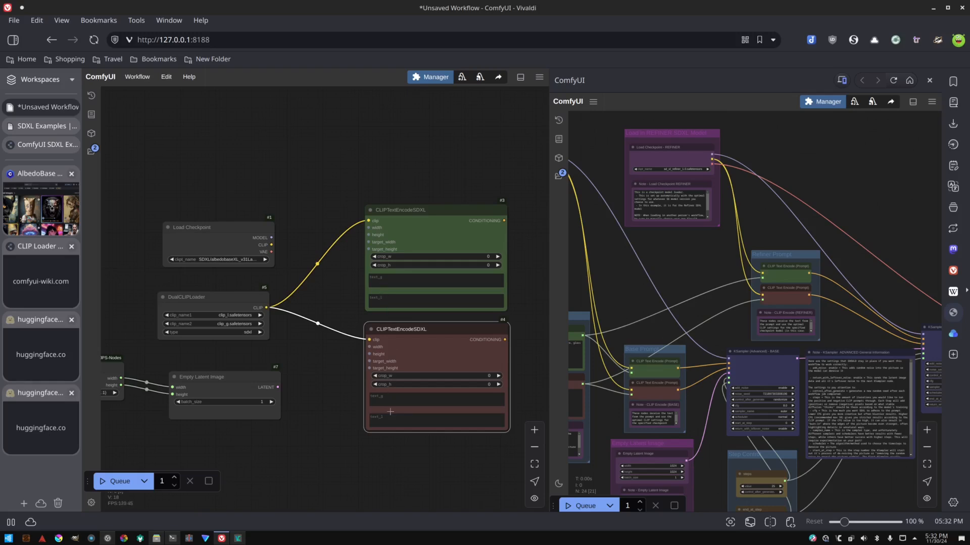
pyautogui.moveTo(299, 372); pyautogui.dragTo(367, 329)
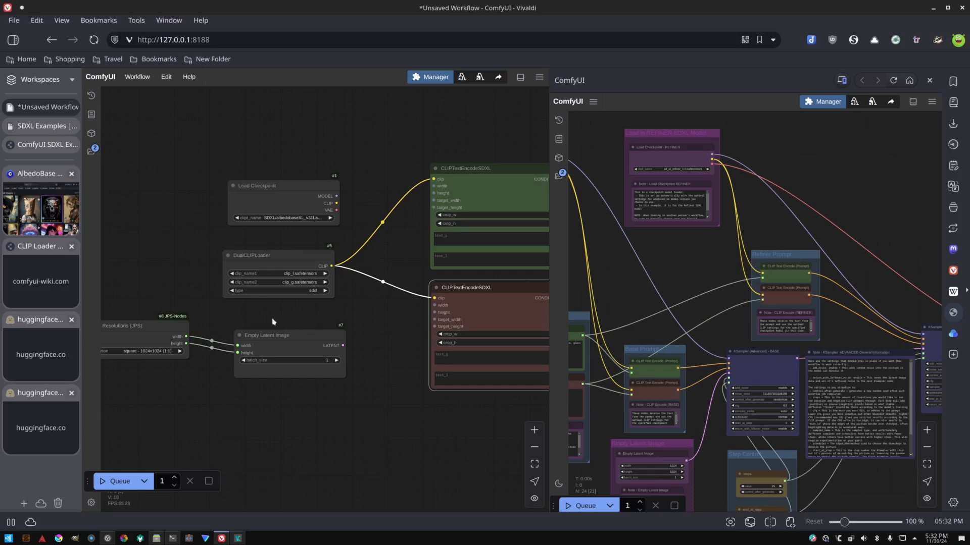
pyautogui.moveTo(232, 316); pyautogui.dragTo(289, 300)
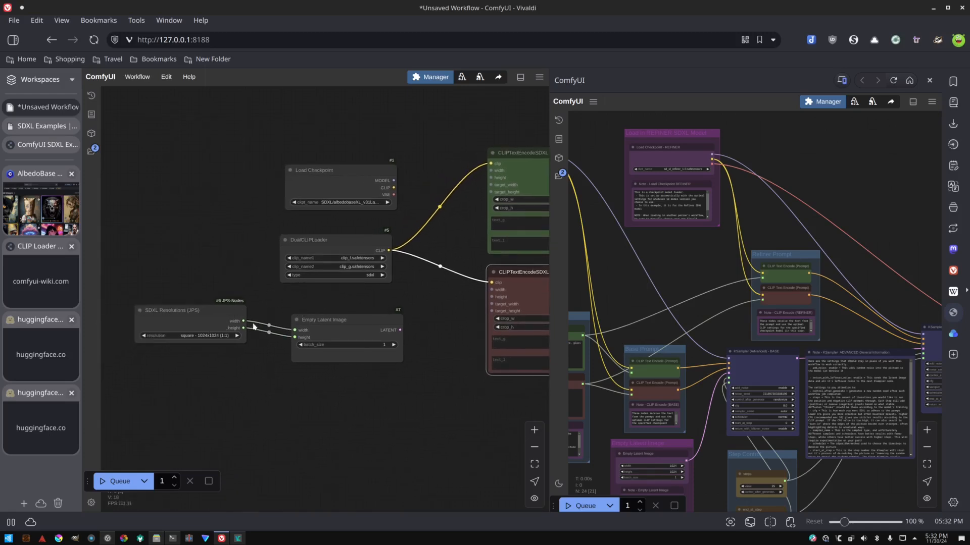
pyautogui.moveTo(244, 320); pyautogui.dragTo(491, 171)
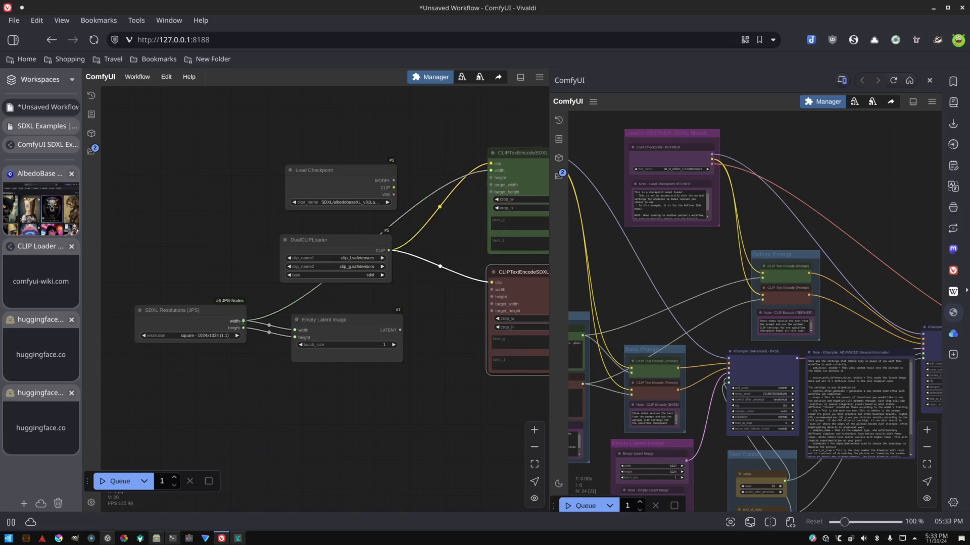
pyautogui.moveTo(244, 320); pyautogui.dragTo(490, 186)
pyautogui.moveTo(244, 328); pyautogui.dragTo(493, 177)
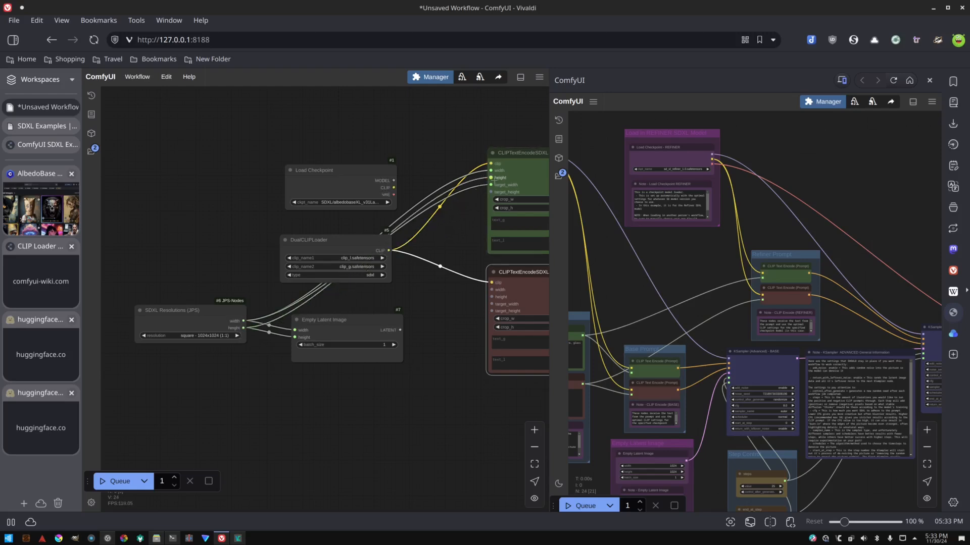
pyautogui.moveTo(244, 328); pyautogui.dragTo(490, 193)
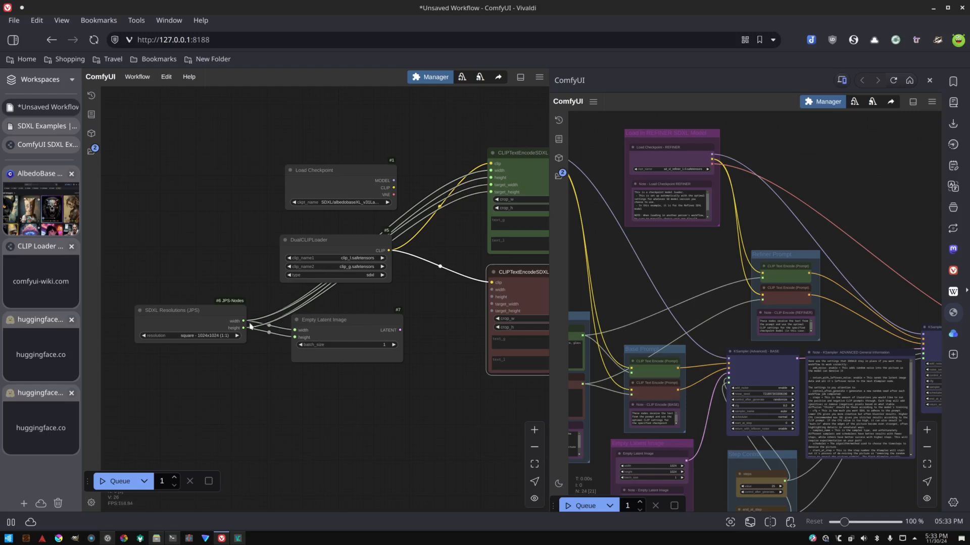
pyautogui.moveTo(243, 321); pyautogui.dragTo(491, 289)
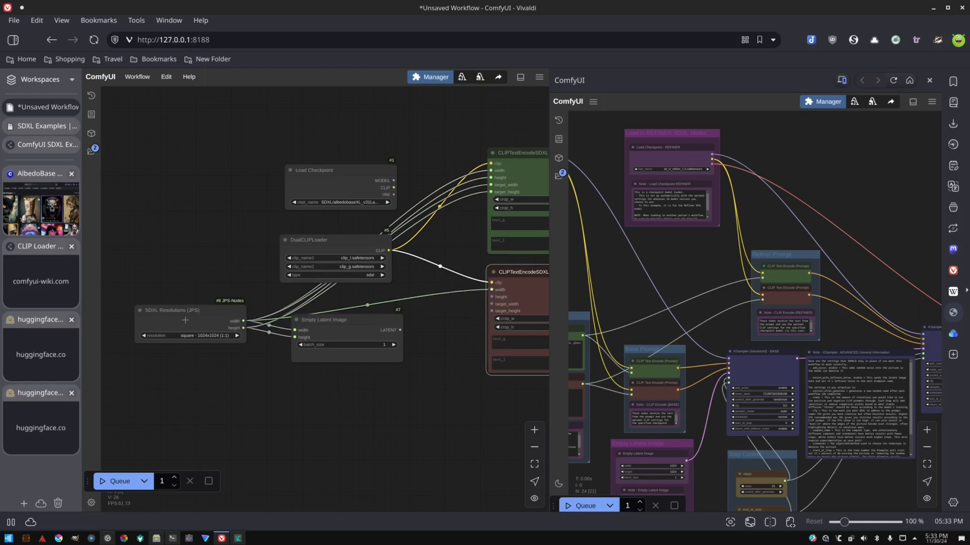
pyautogui.moveTo(243, 321); pyautogui.dragTo(486, 305)
pyautogui.moveTo(243, 328); pyautogui.dragTo(492, 311)
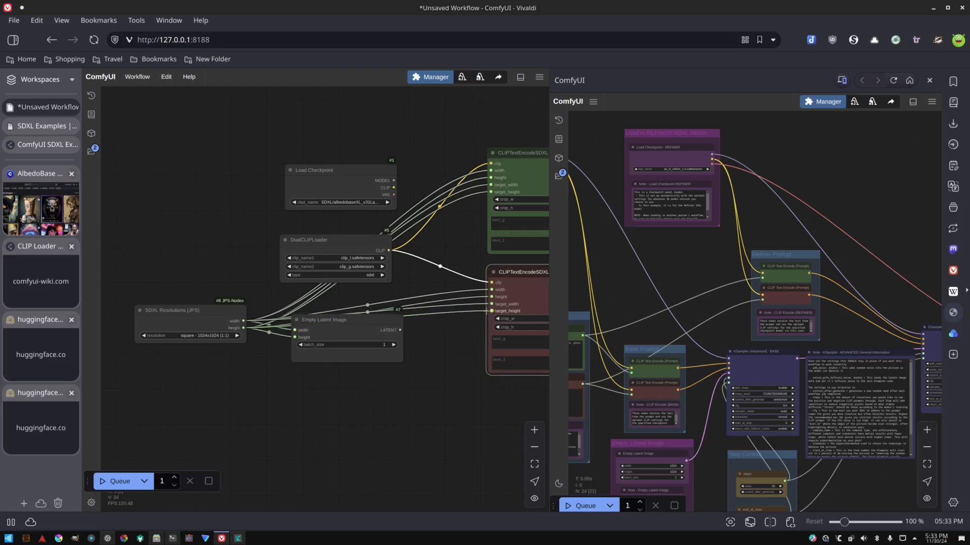
# Reposition the Empty Latent Image node below the DualCLIPLoader, closer to the SDXL Resolutions node.
pyautogui.moveTo(359, 323); pyautogui.dragTo(387, 352)
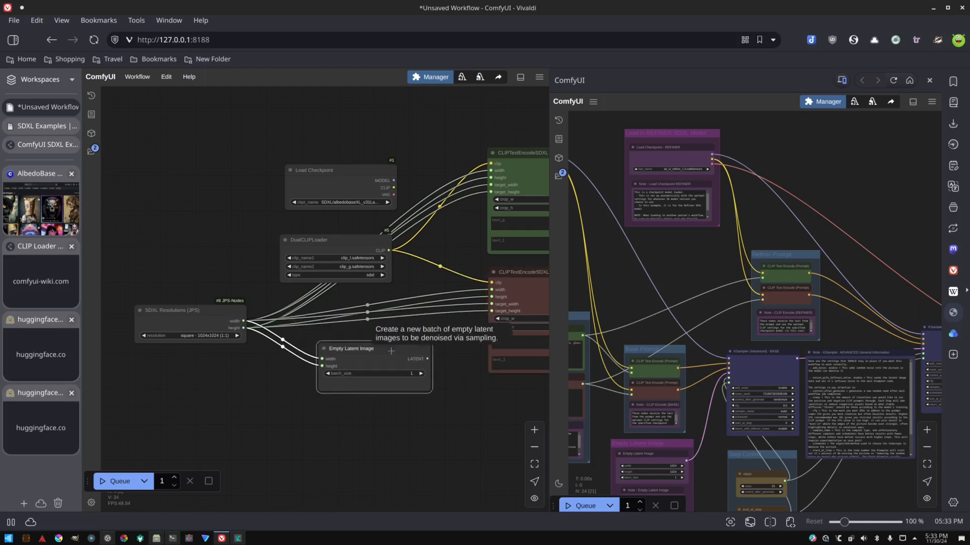
pyautogui.moveTo(475, 392); pyautogui.dragTo(409, 378)
pyautogui.scroll(-3, 438, 385)
pyautogui.moveTo(474, 403); pyautogui.dragTo(377, 391)
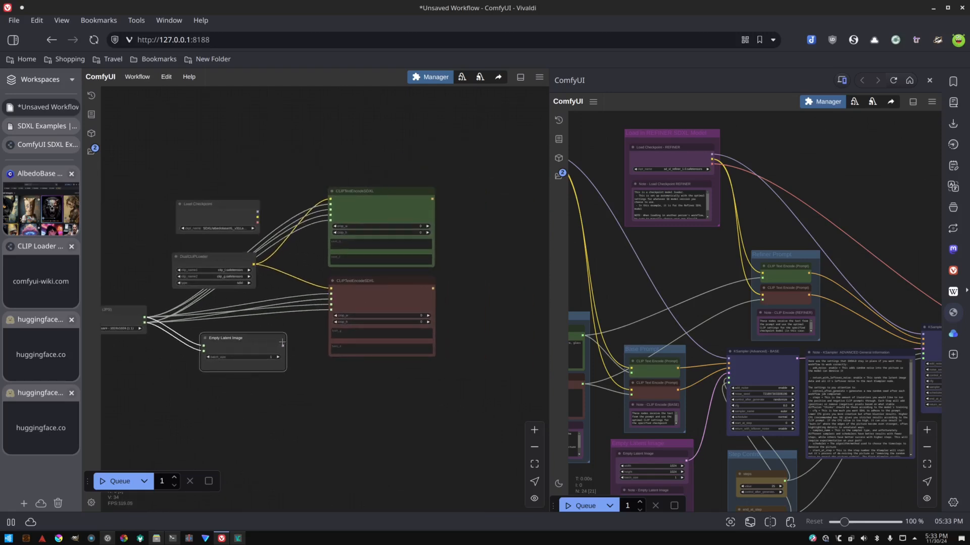
pyautogui.moveTo(274, 338); pyautogui.dragTo(264, 350)
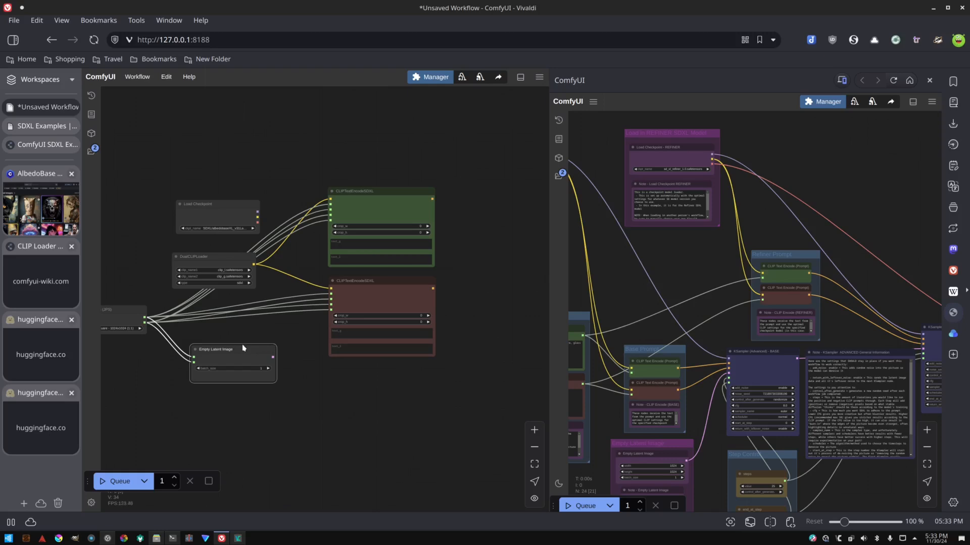
pyautogui.moveTo(244, 345); pyautogui.dragTo(231, 351)
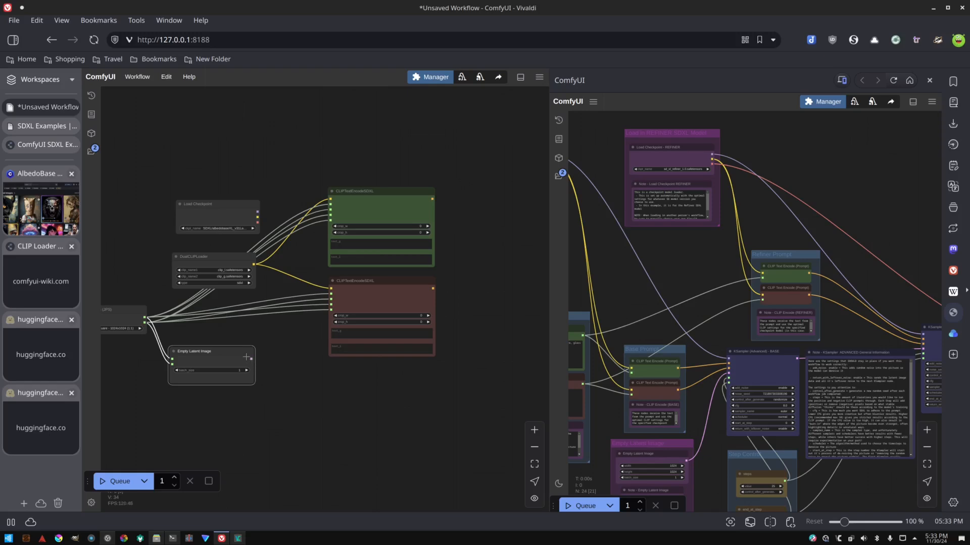
pyautogui.moveTo(474, 306); pyautogui.dragTo(388, 309)
pyautogui.scroll(-3, 386, 327)
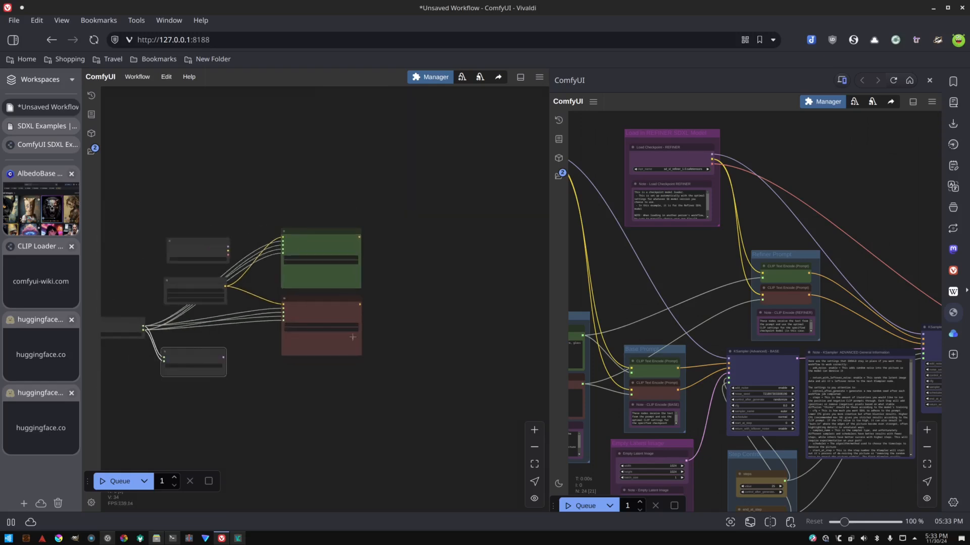
pyautogui.scroll(4, 249, 357)
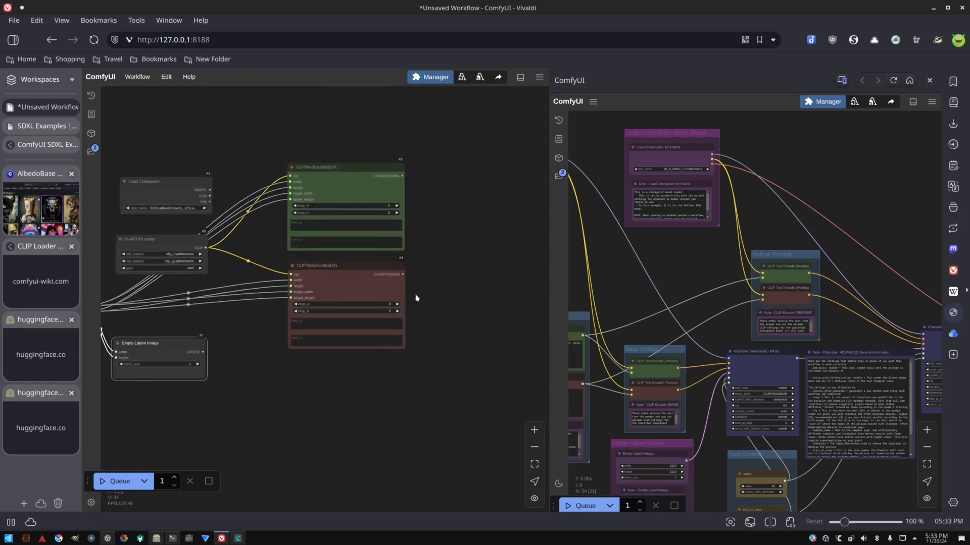
pyautogui.moveTo(416, 298); pyautogui.dragTo(327, 309)
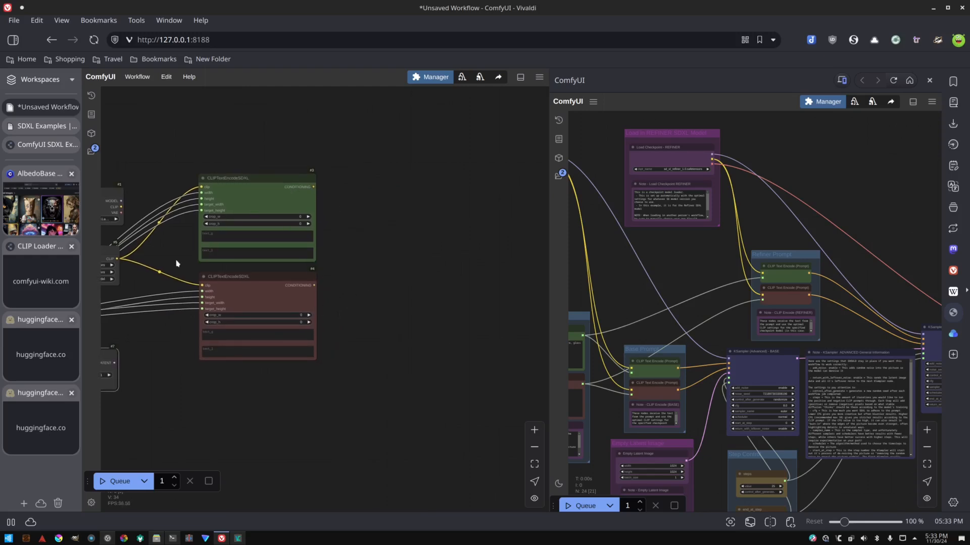
# Add a KSampler (Efficient) node to the right of the two CLIPTextEncodeSDXL nodes.
pyautogui.moveTo(177, 253); pyautogui.dragTo(303, 231)
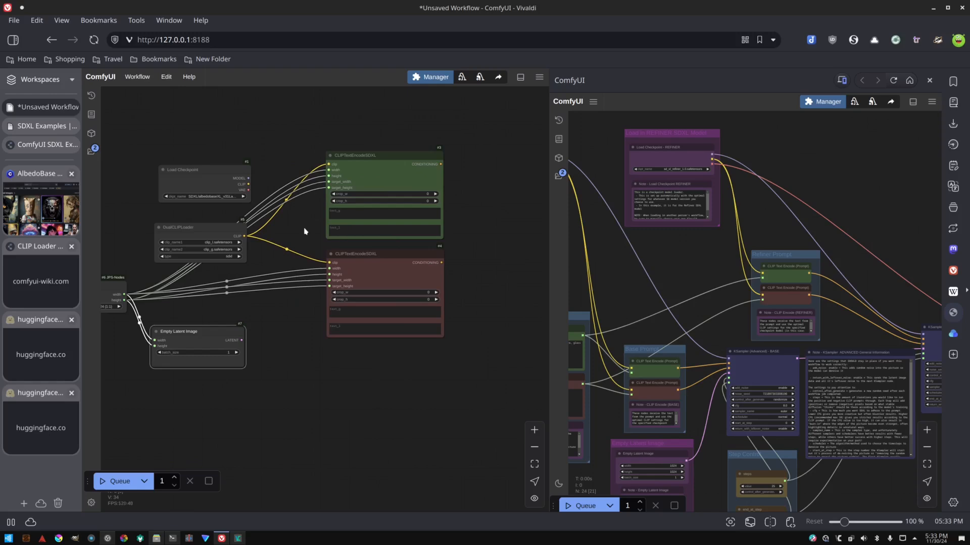
pyautogui.moveTo(493, 221); pyautogui.dragTo(433, 233)
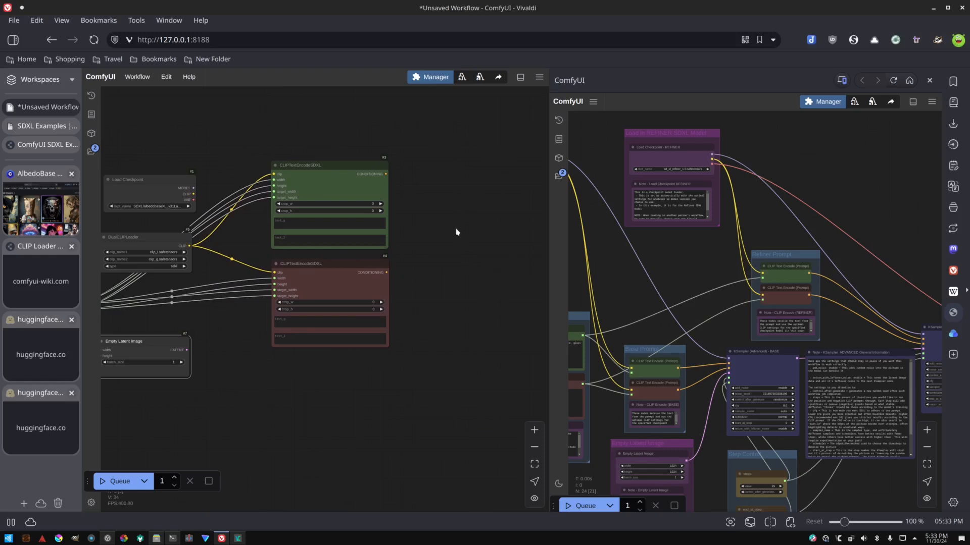
pyautogui.moveTo(415, 253); pyautogui.dragTo(419, 201)
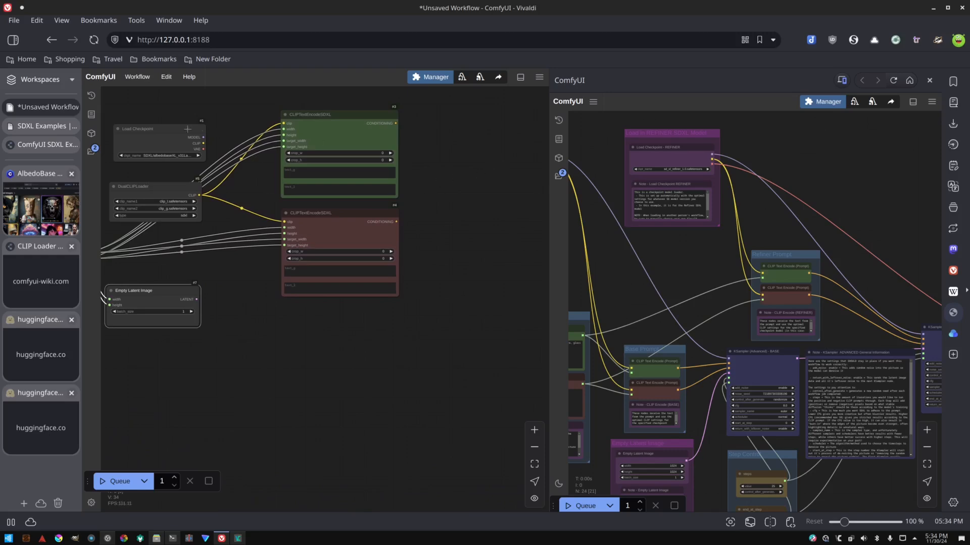
pyautogui.doubleClick(461, 161)
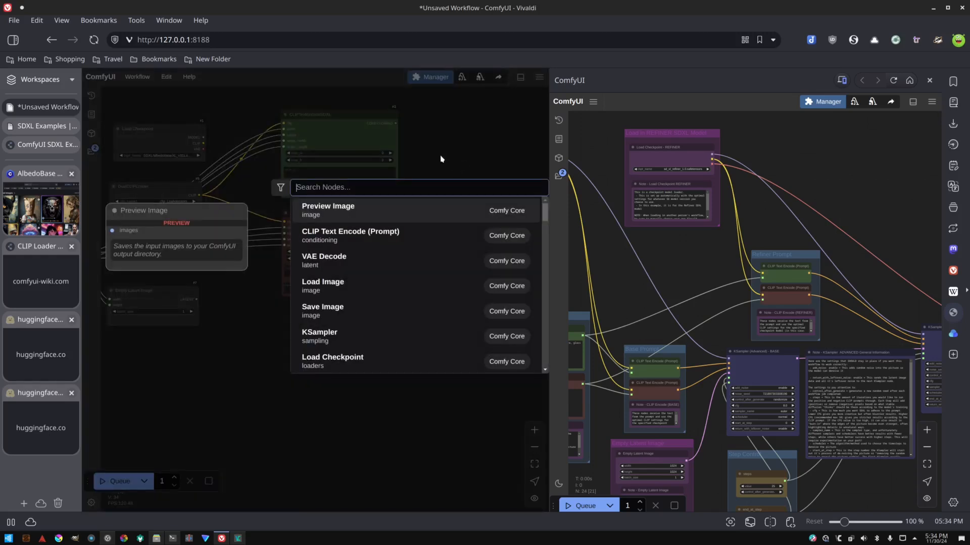
pyautogui.write('ksampl')
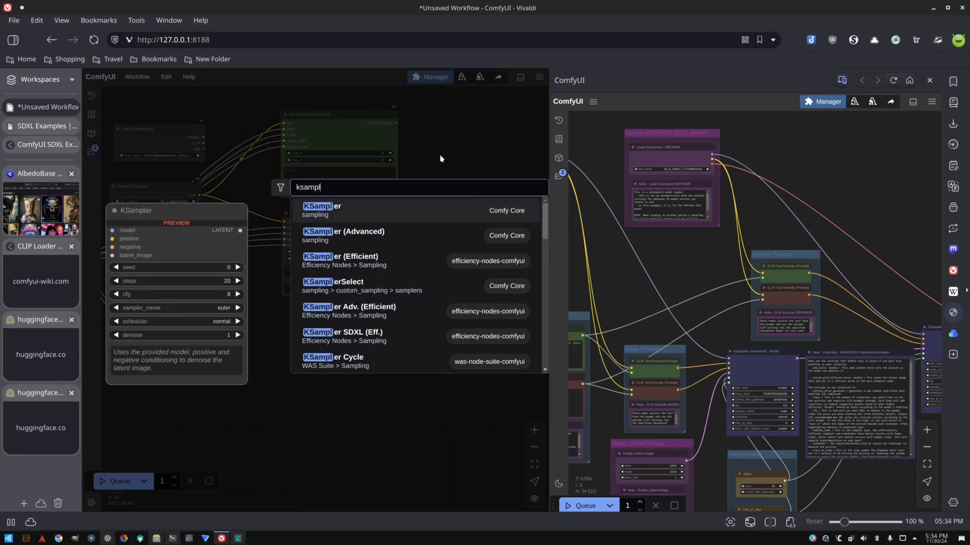
pyautogui.write('er')
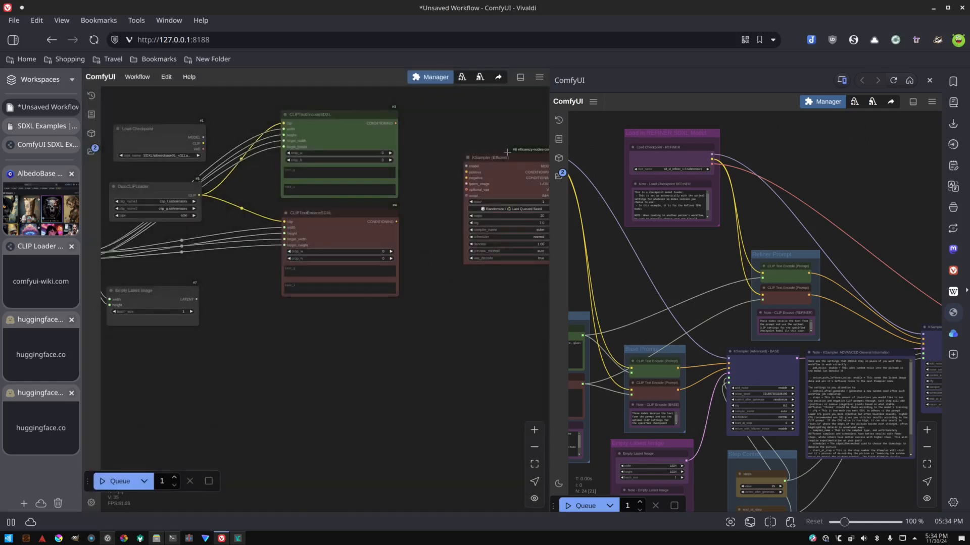
pyautogui.moveTo(508, 152); pyautogui.dragTo(418, 192)
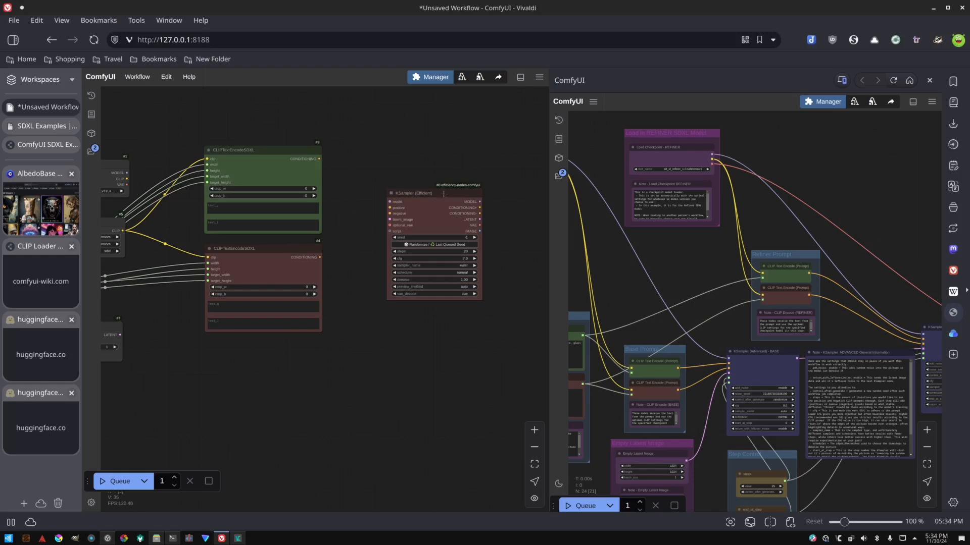
# Duplicate the KSampler (Efficient) node to make a second one beside it.
pyautogui.click(443, 192)
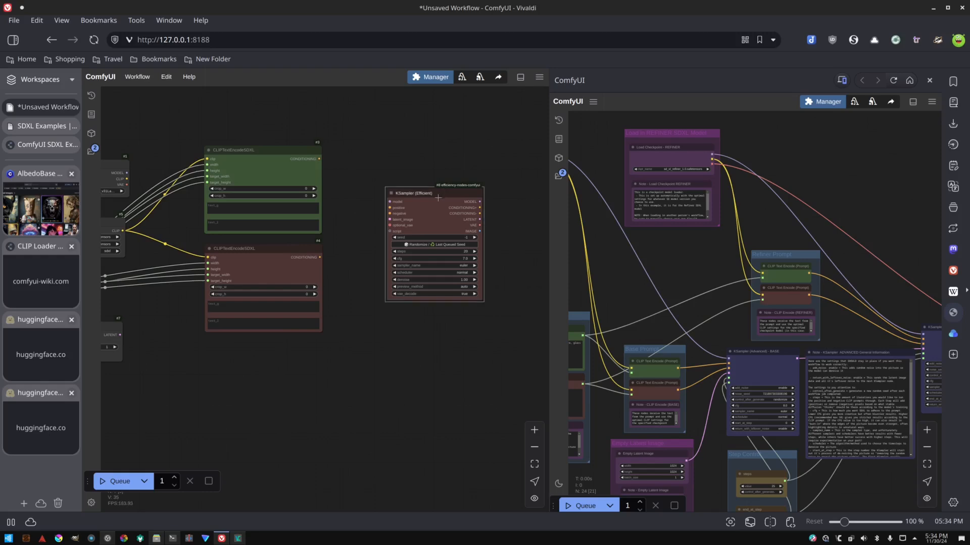
pyautogui.moveTo(511, 221); pyautogui.dragTo(458, 207)
pyautogui.hotkey('ctrl', 'v')
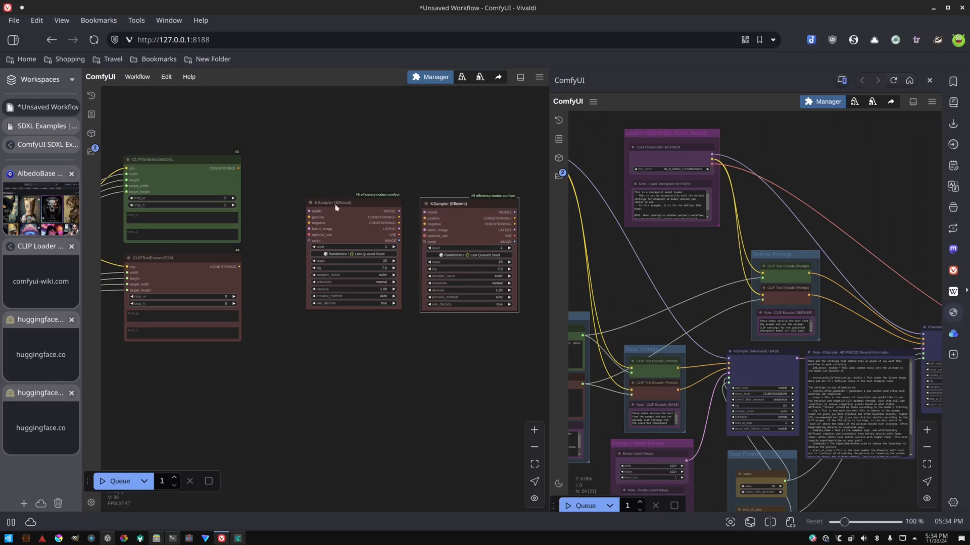
# Connect the Load Checkpoint MODEL output through reroute points to the first KSampler's model input.
pyautogui.scroll(-4, 389, 137)
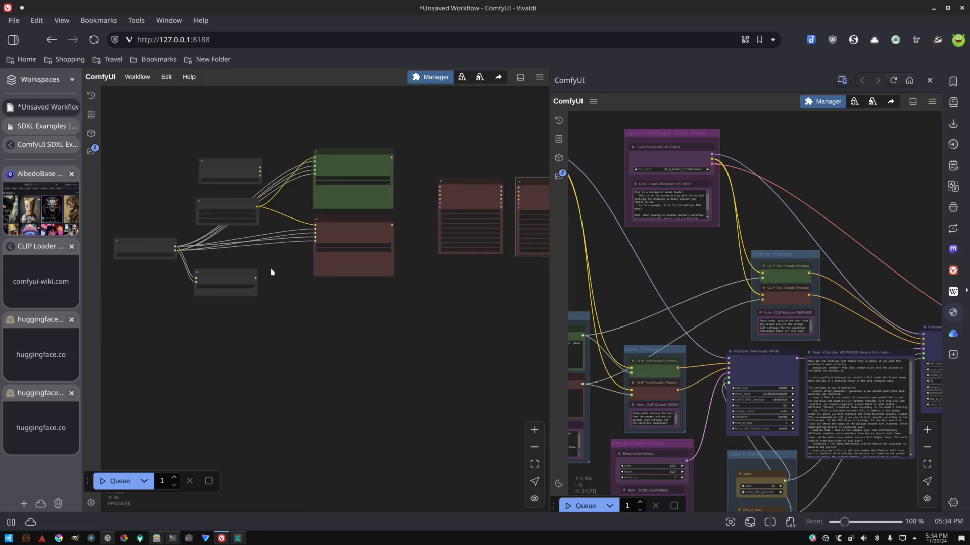
pyautogui.scroll(3, 433, 264)
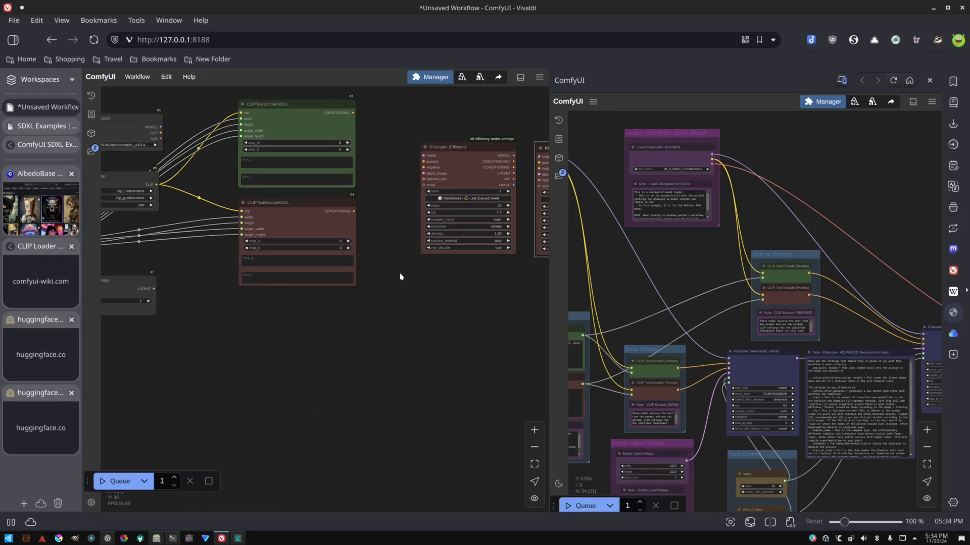
pyautogui.moveTo(353, 272); pyautogui.dragTo(460, 296)
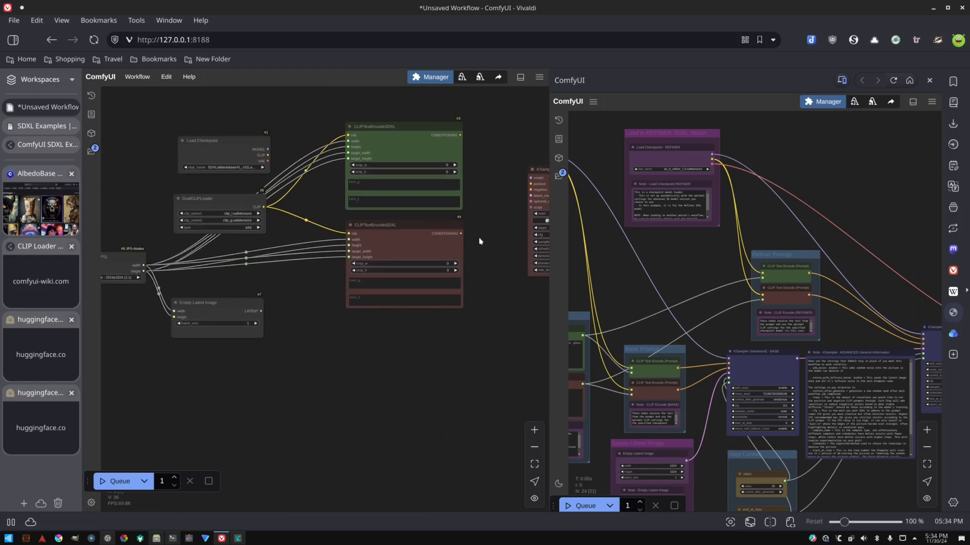
pyautogui.moveTo(479, 241); pyautogui.dragTo(421, 283)
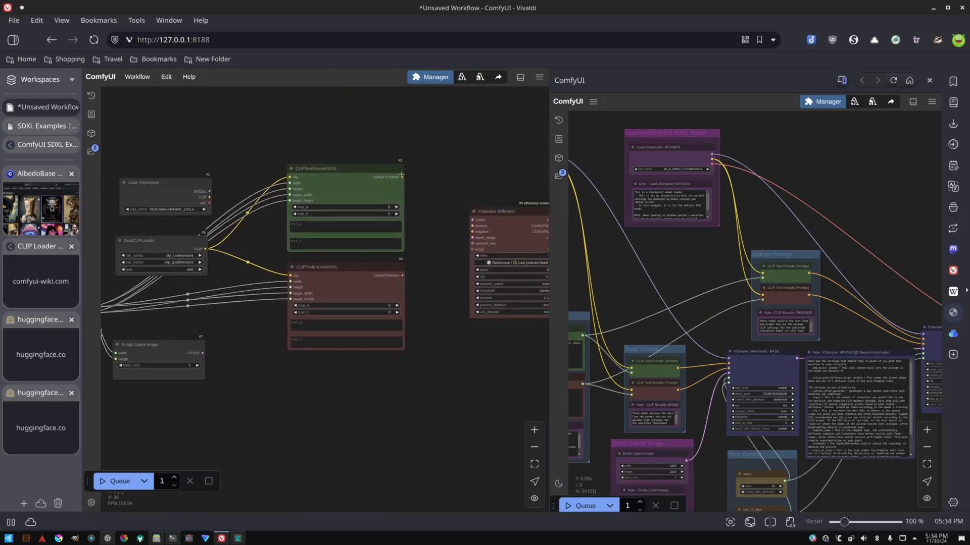
pyautogui.moveTo(210, 191); pyautogui.dragTo(305, 130)
pyautogui.click(319, 160)
pyautogui.moveTo(329, 142); pyautogui.dragTo(470, 214)
pyautogui.click(465, 175)
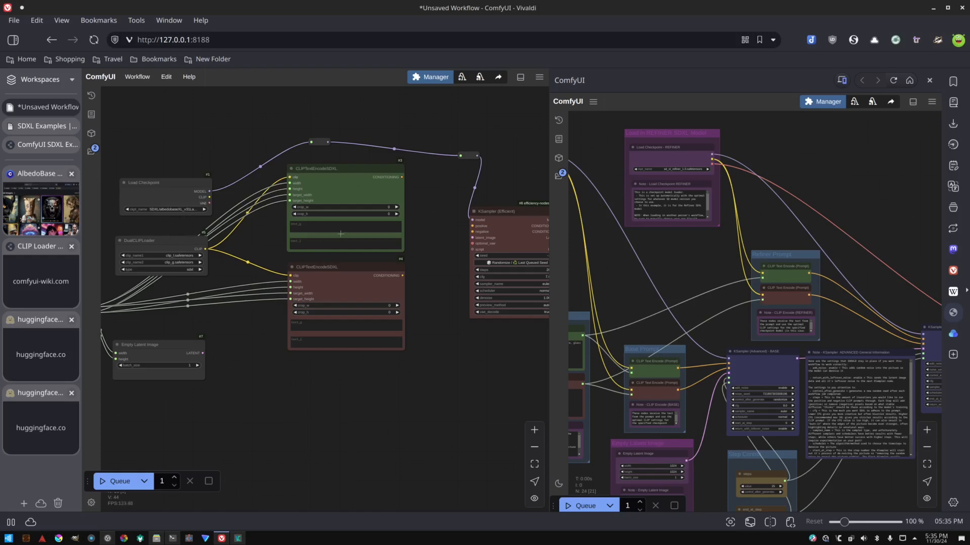
# Connect the positive and negative CLIPTextEncodeSDXL conditioning outputs to the first KSampler's positive and negative inputs.
pyautogui.moveTo(402, 177); pyautogui.dragTo(472, 226)
pyautogui.moveTo(402, 276); pyautogui.dragTo(472, 231)
# Connect the Empty Latent Image LATENT output through reroute points to the first KSampler's latent_image input.
pyautogui.moveTo(202, 353); pyautogui.dragTo(347, 376)
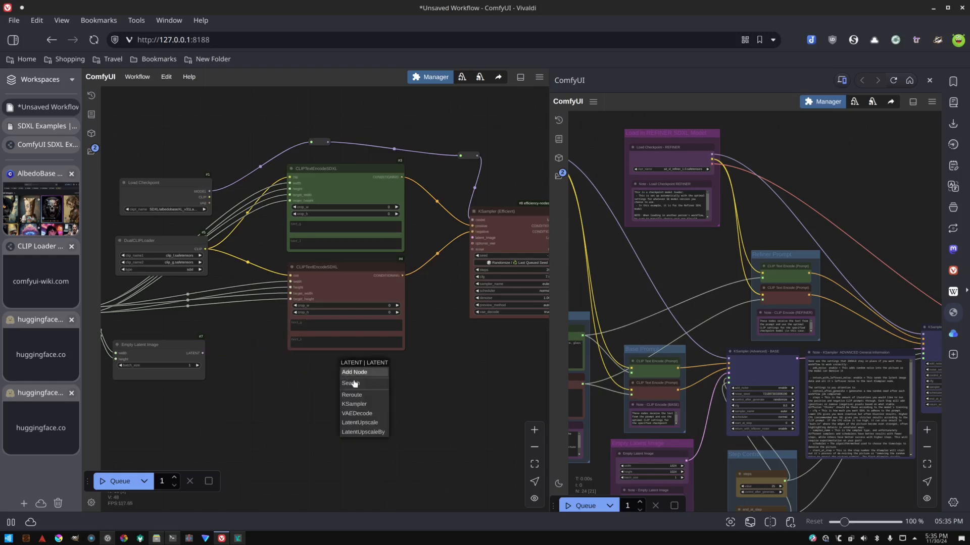
pyautogui.click(356, 396)
pyautogui.moveTo(364, 377); pyautogui.dragTo(473, 238)
pyautogui.click(455, 383)
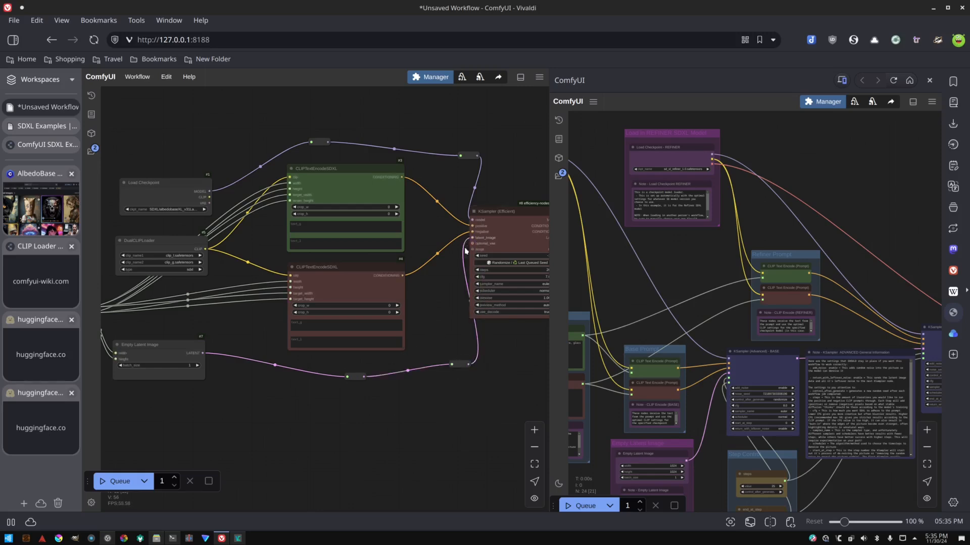
pyautogui.moveTo(452, 364); pyautogui.dragTo(444, 365)
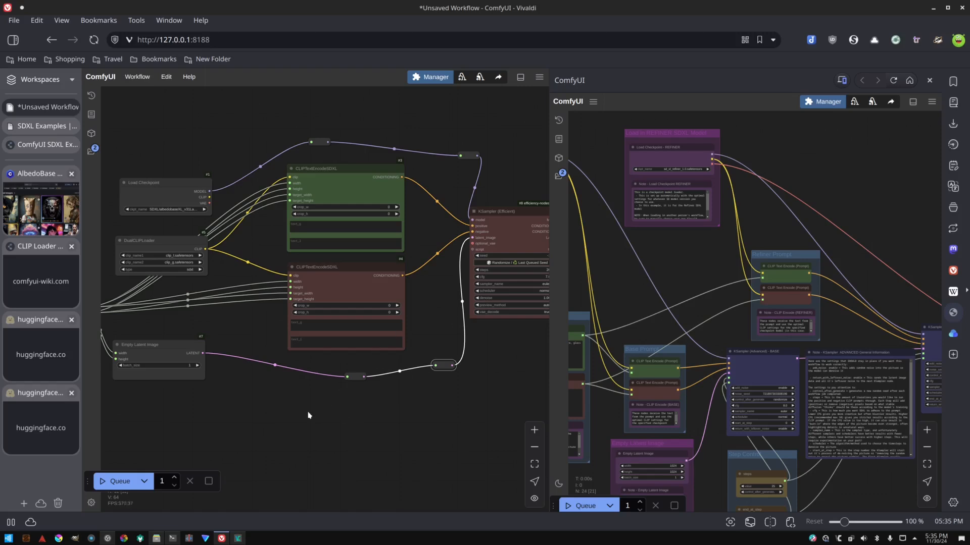
# Connect the Load Checkpoint VAE output through a reroute to the first KSampler's optional_vae input.
pyautogui.scroll(-2, 321, 415)
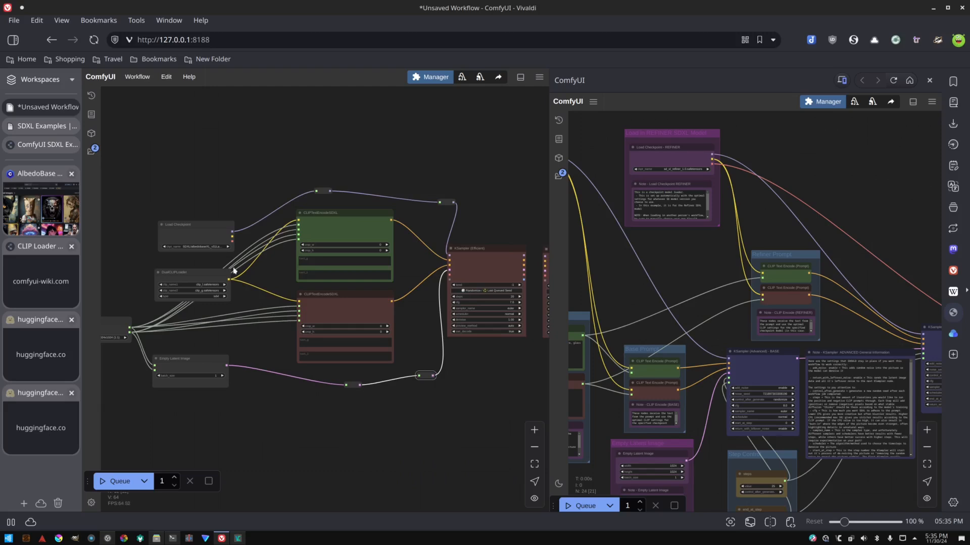
pyautogui.moveTo(233, 241); pyautogui.dragTo(330, 170)
pyautogui.click(336, 193)
pyautogui.moveTo(344, 169); pyautogui.dragTo(449, 275)
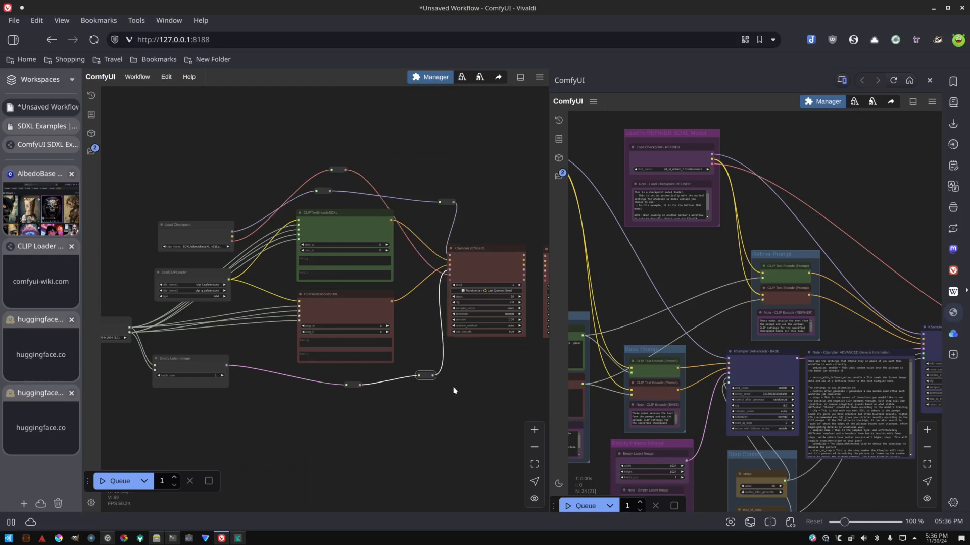
# Connect the first KSampler's model, conditioning, latent and VAE outputs to the matching inputs of the second KSampler.
pyautogui.scroll(6, 479, 364)
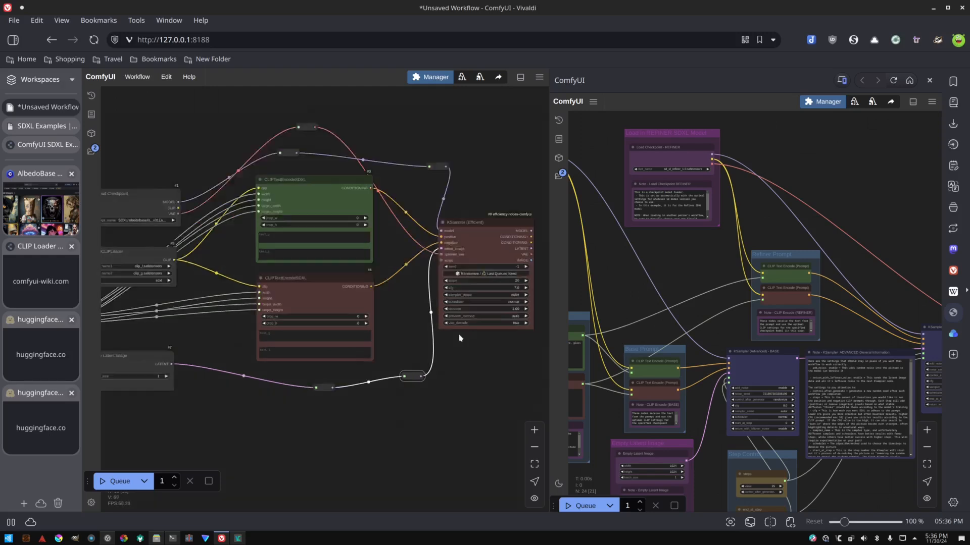
pyautogui.moveTo(467, 342); pyautogui.dragTo(433, 382)
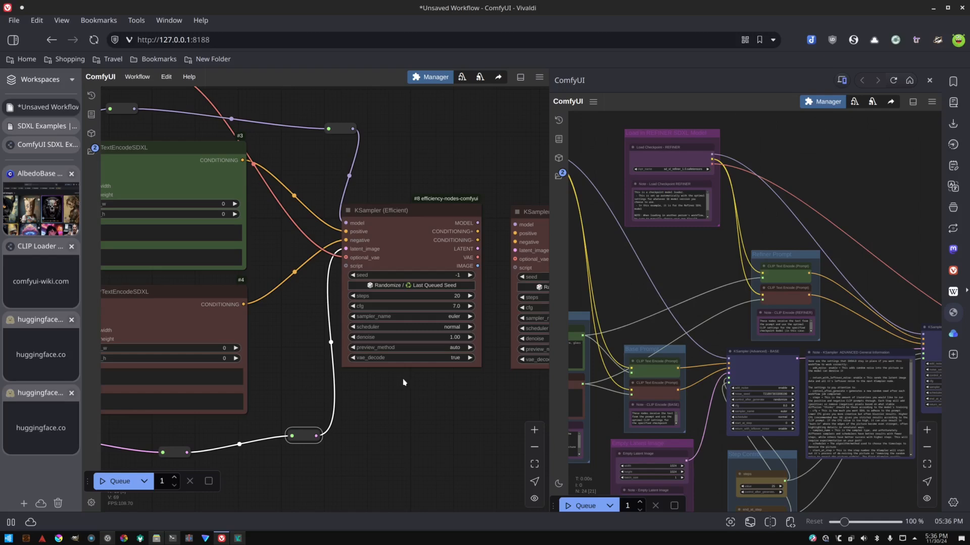
pyautogui.scroll(-4, 403, 384)
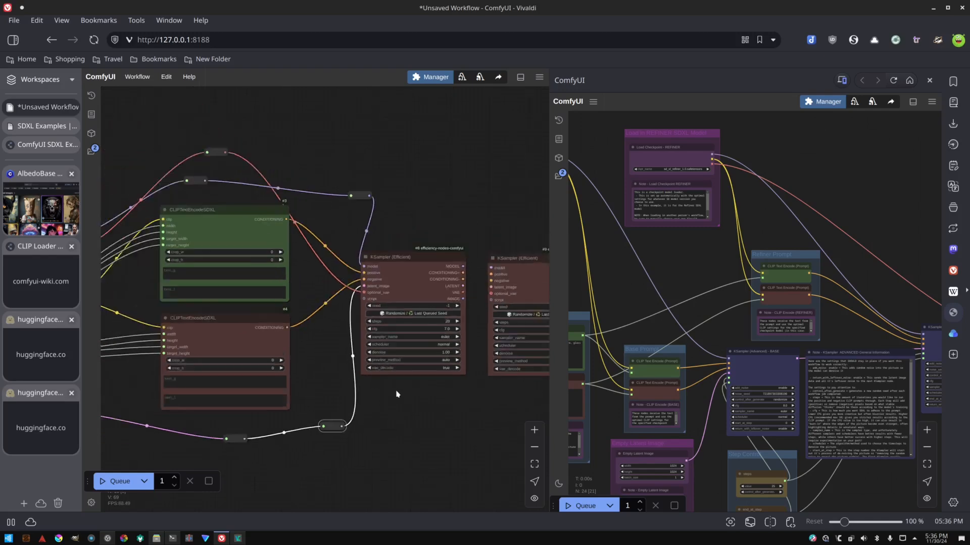
pyautogui.moveTo(296, 408); pyautogui.dragTo(370, 389)
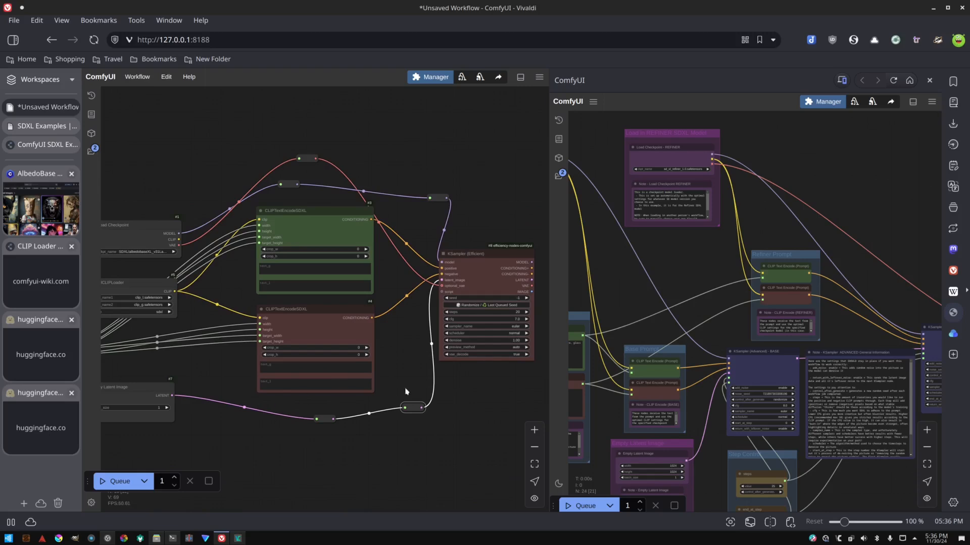
pyautogui.moveTo(464, 392); pyautogui.dragTo(418, 405)
pyautogui.scroll(1, 468, 393)
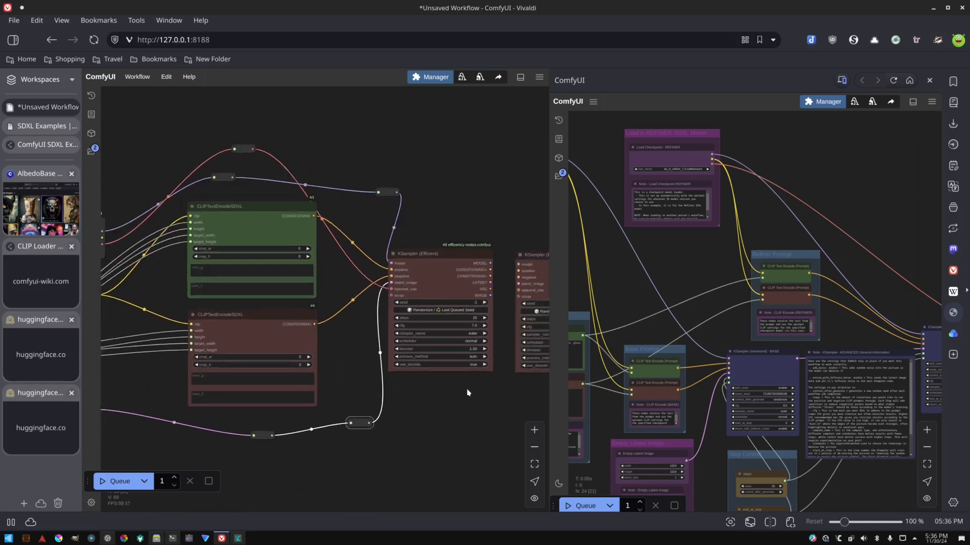
pyautogui.scroll(4, 485, 388)
pyautogui.moveTo(493, 386); pyautogui.dragTo(423, 386)
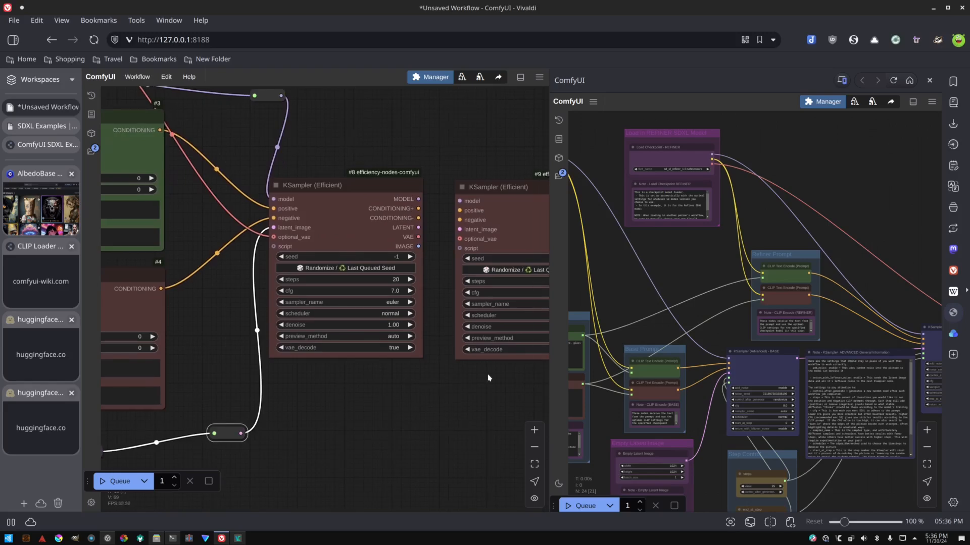
pyautogui.moveTo(487, 376); pyautogui.dragTo(414, 385)
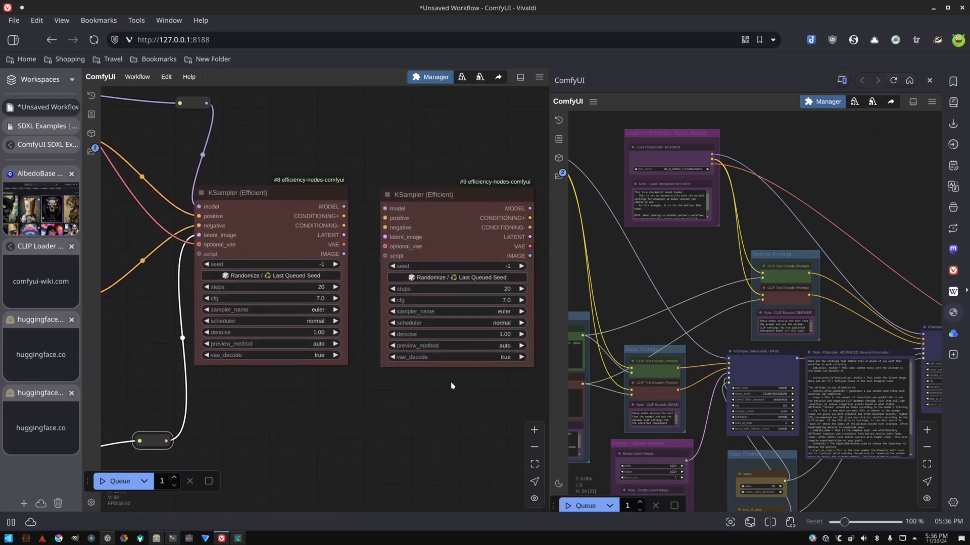
pyautogui.scroll(-2, 356, 399)
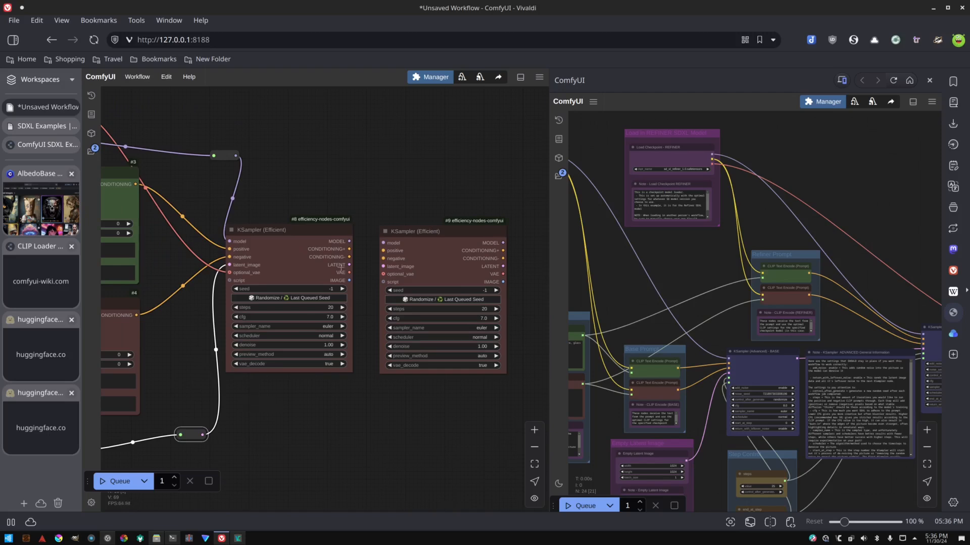
pyautogui.moveTo(348, 241); pyautogui.dragTo(383, 274)
# Set vae_decode to true (tiled) on both KSampler (Efficient) nodes.
pyautogui.click(328, 364)
pyautogui.click(335, 374)
pyautogui.click(482, 366)
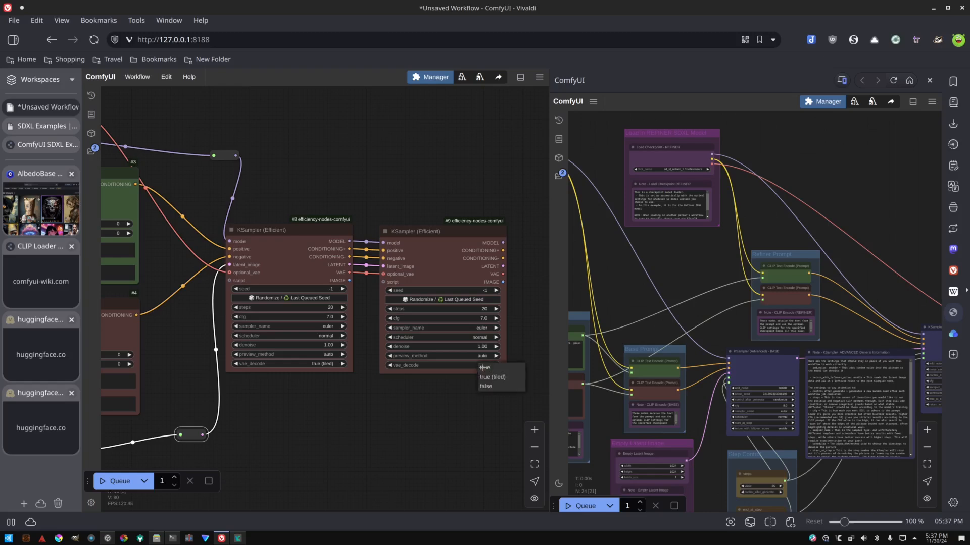
pyautogui.click(477, 377)
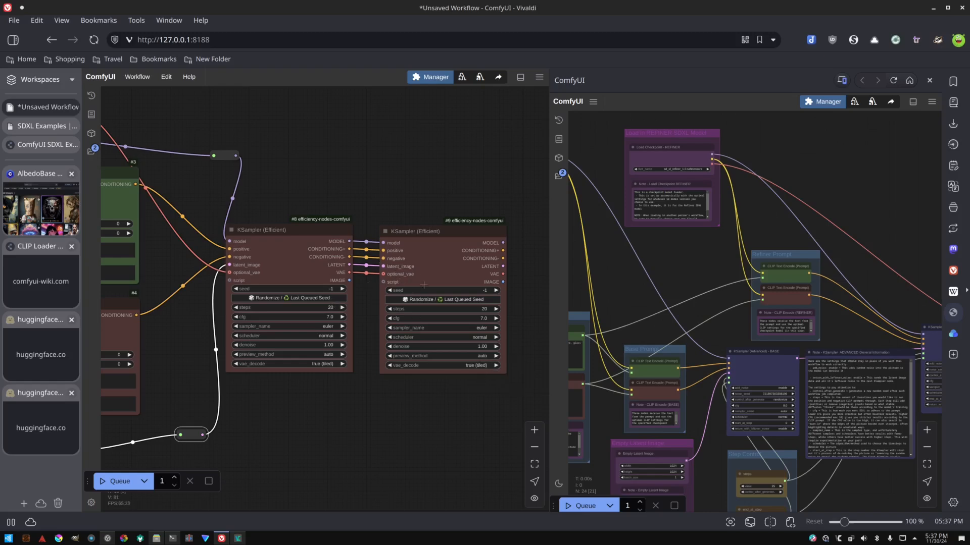
# Extend the second KSampler's IMAGE output into a reroute point.
pyautogui.moveTo(520, 285); pyautogui.dragTo(432, 277)
pyautogui.click(441, 305)
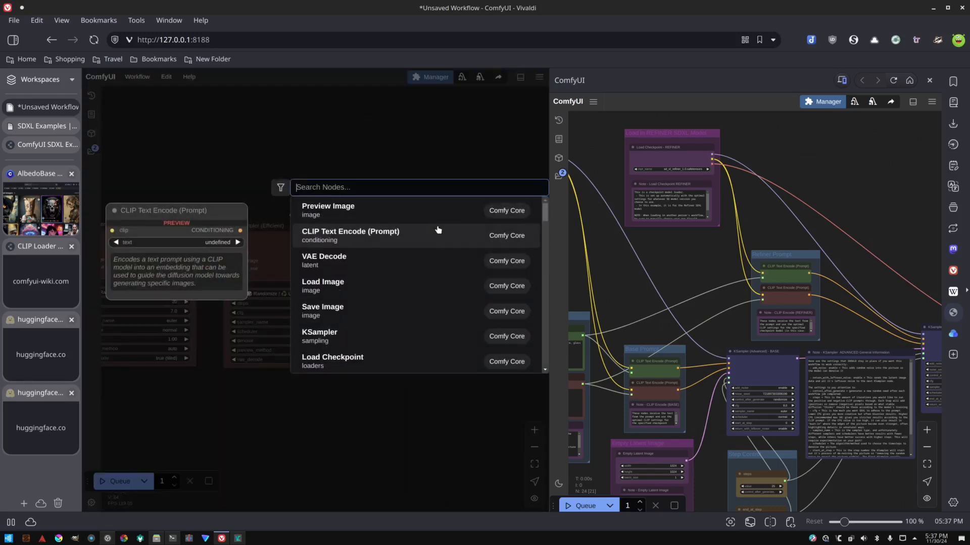
pyautogui.doubleClick(438, 228)
pyautogui.write('c')
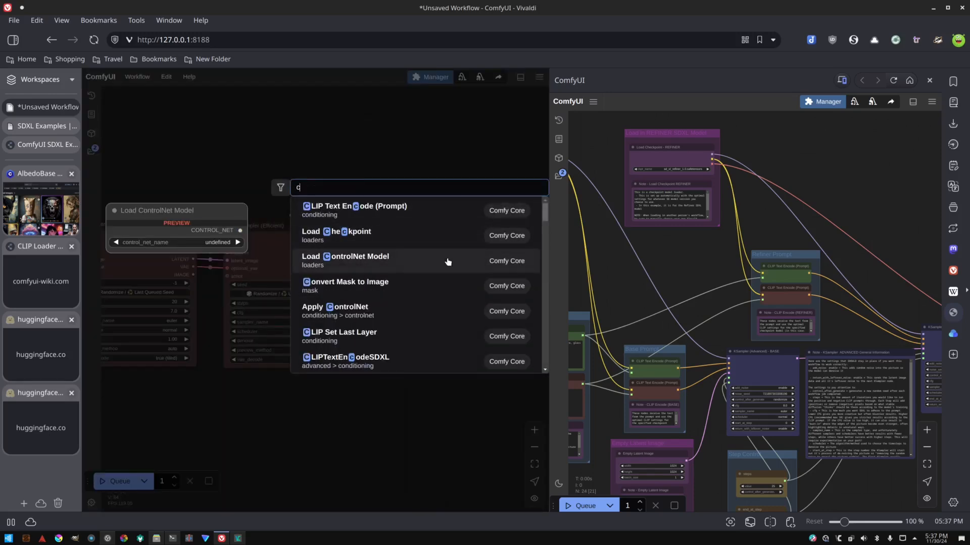
pyautogui.press('BackSpace')
pyautogui.write('va')
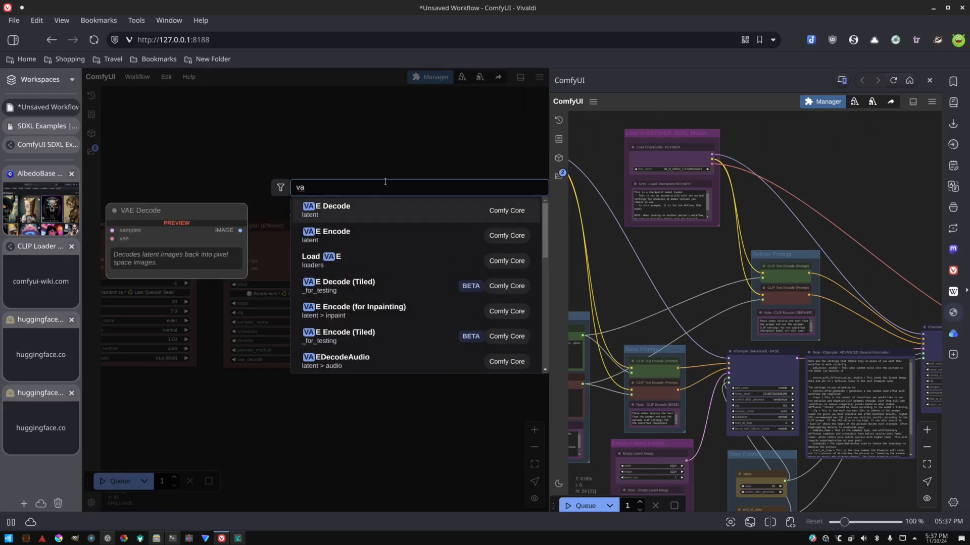
pyautogui.click(396, 207)
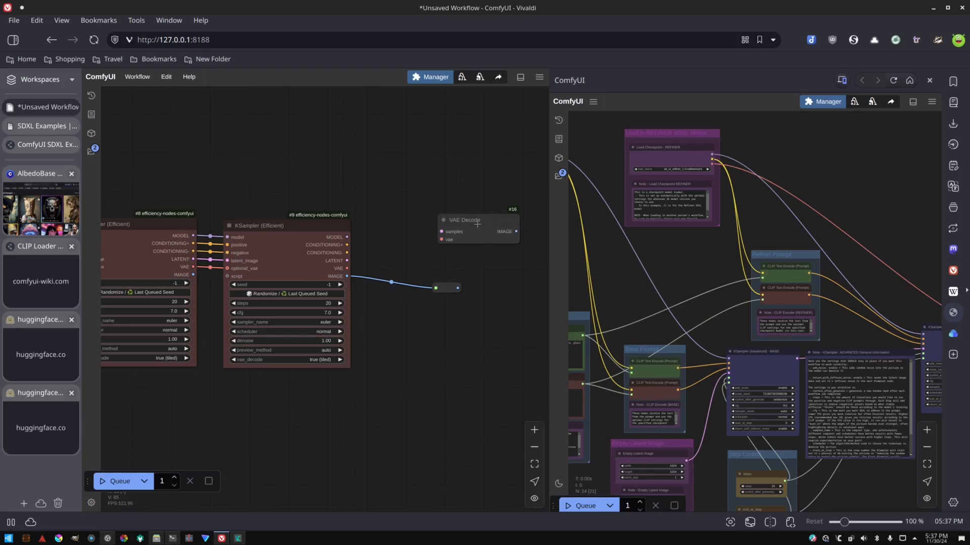
pyautogui.moveTo(477, 224); pyautogui.dragTo(478, 229)
pyautogui.press('Delete')
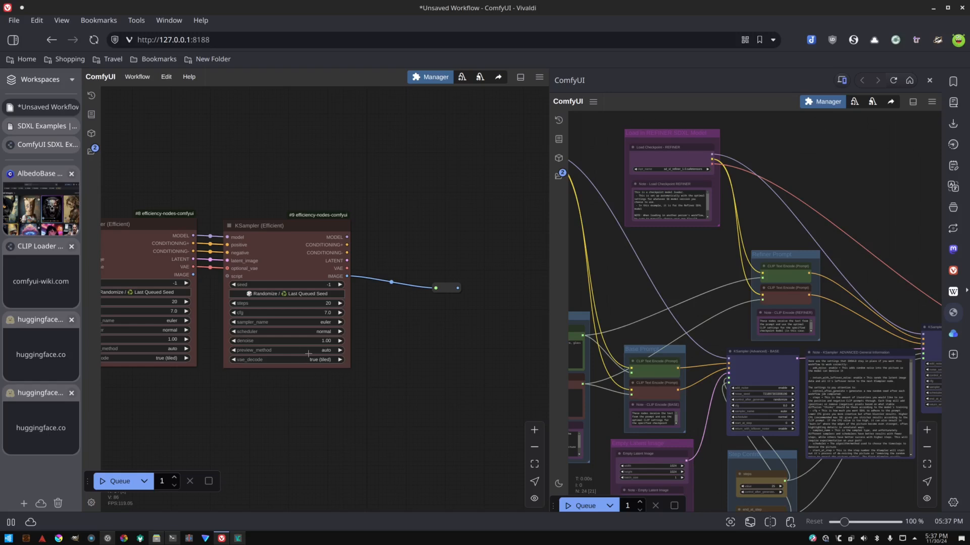
pyautogui.moveTo(258, 379); pyautogui.dragTo(318, 380)
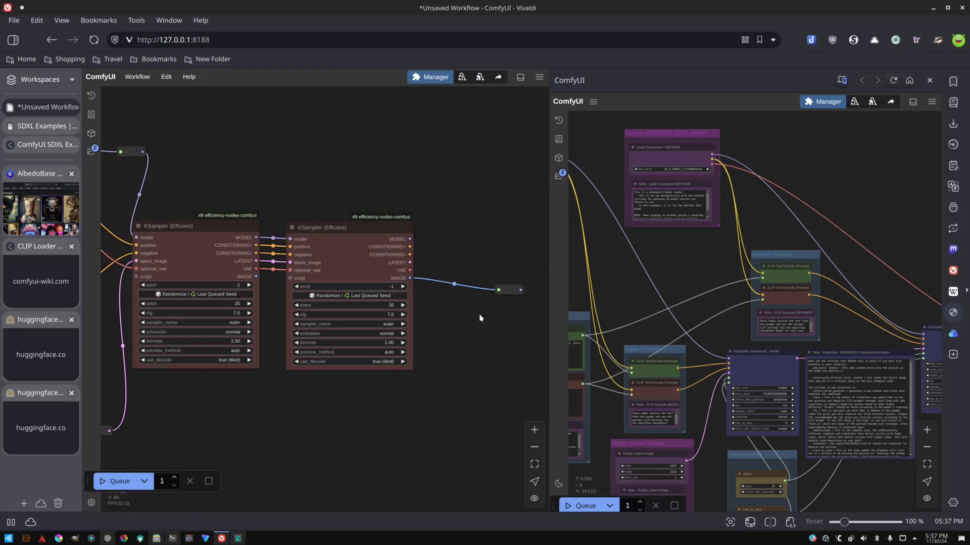
# Add a second reroute point chained after the first reroute on the second KSampler's IMAGE output.
pyautogui.moveTo(427, 297); pyautogui.dragTo(388, 296)
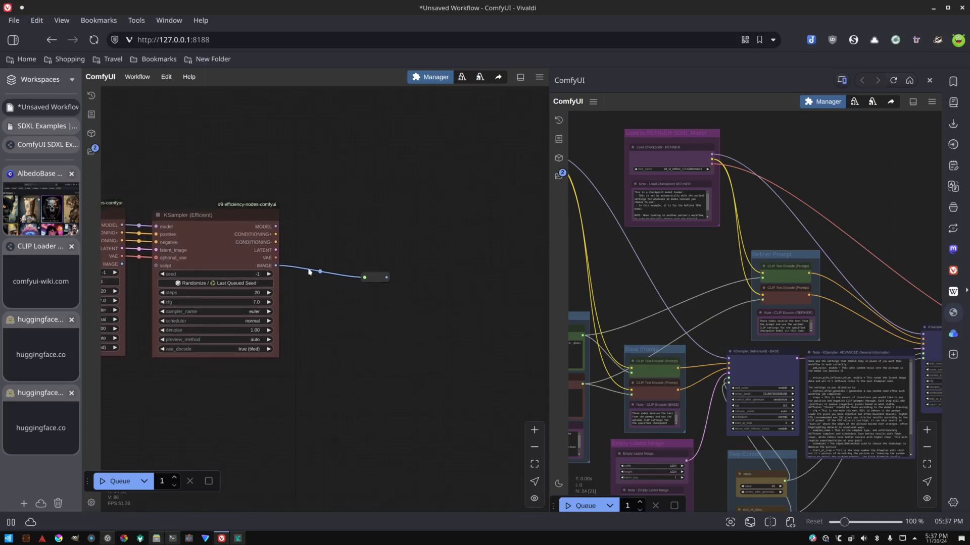
pyautogui.click(375, 279)
pyautogui.moveTo(405, 291); pyautogui.dragTo(453, 301)
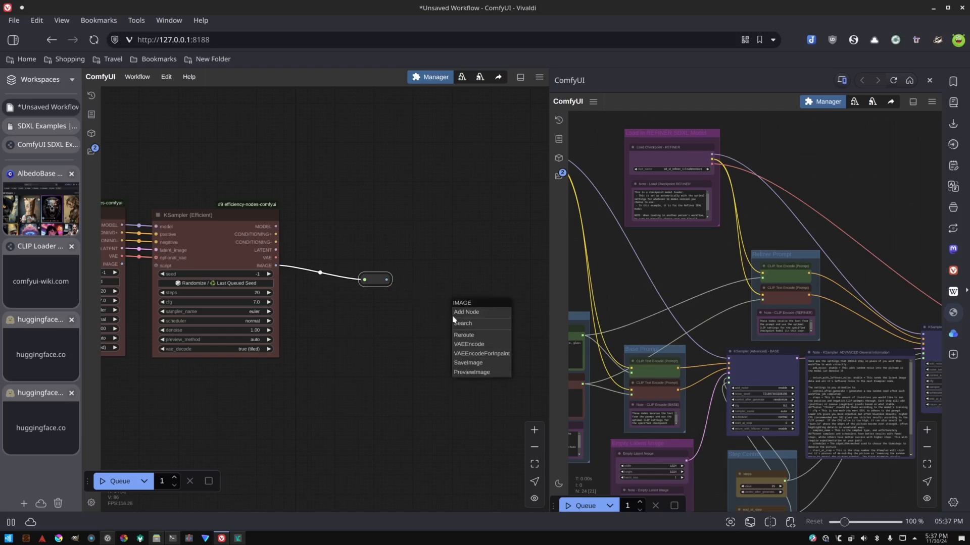
pyautogui.click(464, 336)
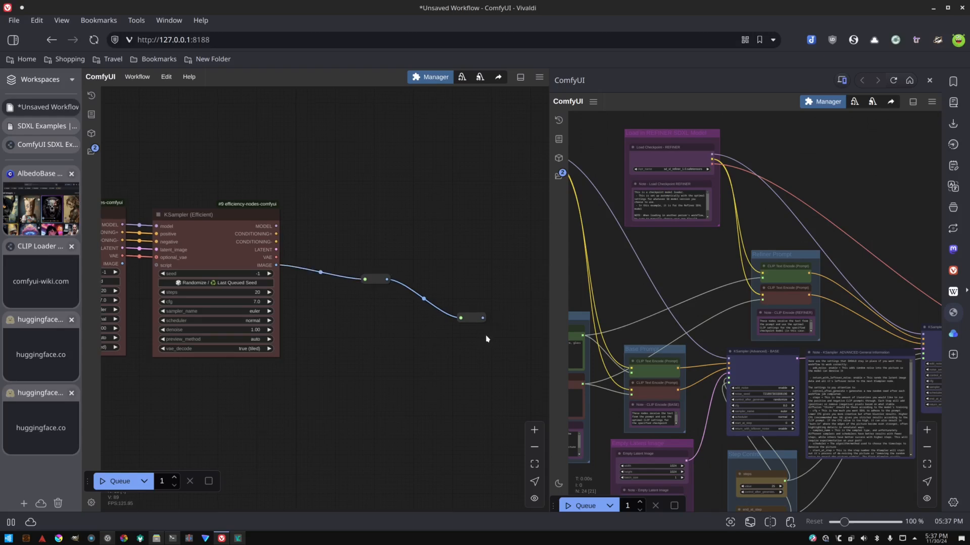
# Add a Preview Image node and attach it to the end of the reroute chain.
pyautogui.doubleClick(487, 336)
pyautogui.write('pre')
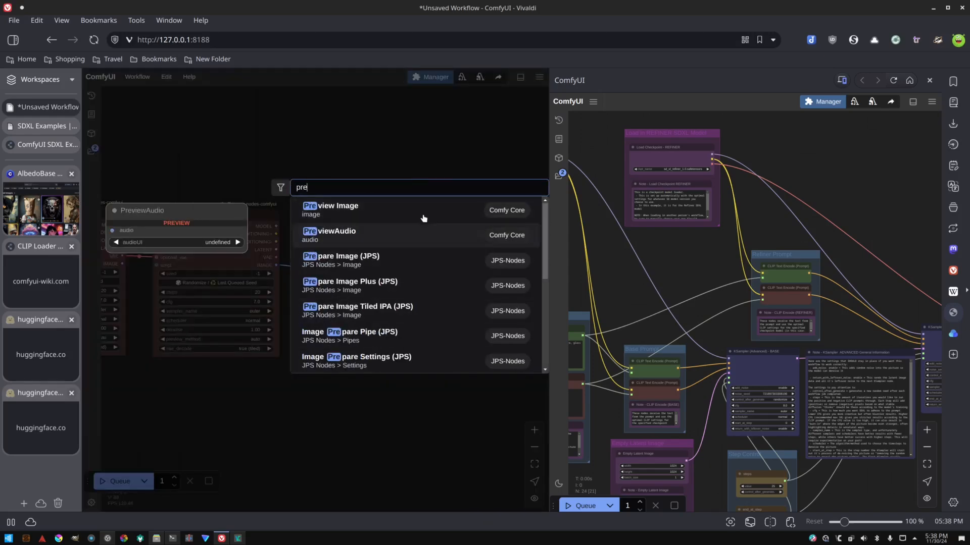
pyautogui.click(423, 213)
pyautogui.moveTo(430, 379); pyautogui.dragTo(378, 223)
# Add an Image Save node from WAS Suite and connect the second KSampler's IMAGE output to its images input.
pyautogui.doubleClick(404, 255)
pyautogui.write('save')
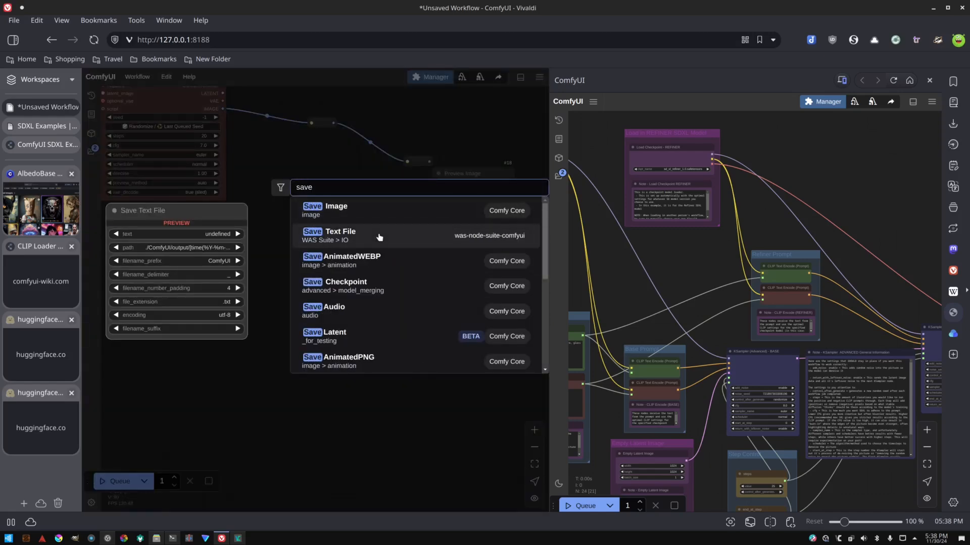
pyautogui.scroll(-2, 389, 308)
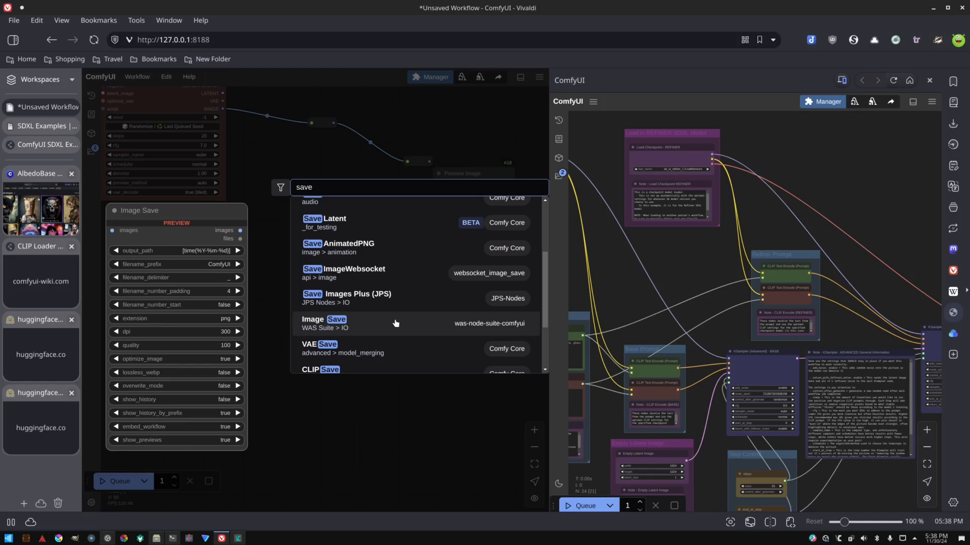
pyautogui.click(395, 323)
pyautogui.moveTo(417, 247); pyautogui.dragTo(381, 289)
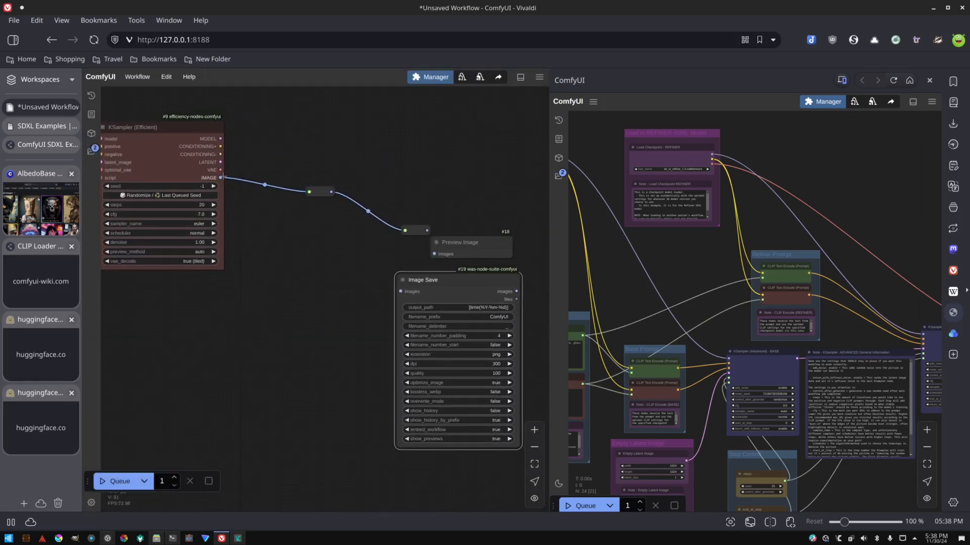
pyautogui.moveTo(222, 177); pyautogui.dragTo(402, 292)
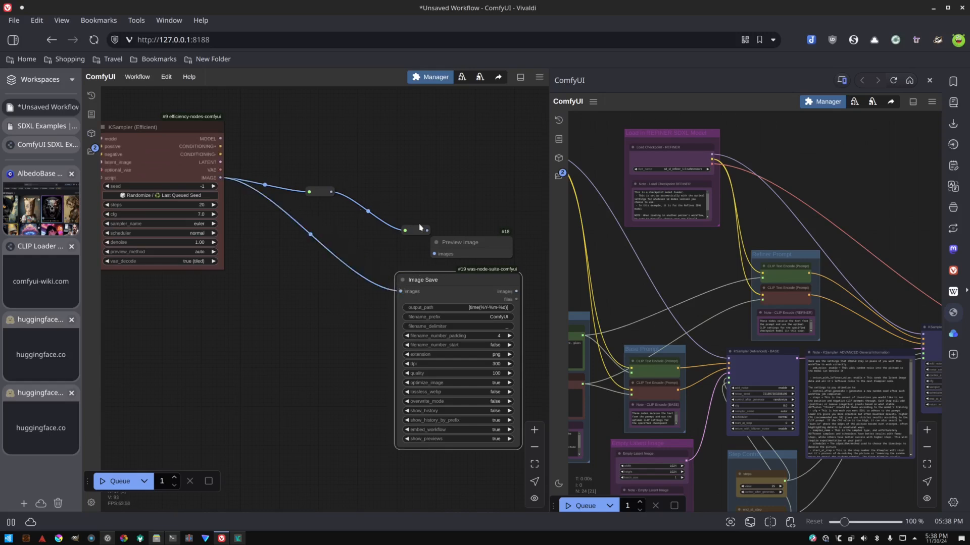
# Move the reroute point feeding the Preview Image node higher to tidy the link routing.
pyautogui.moveTo(427, 230); pyautogui.dragTo(394, 150)
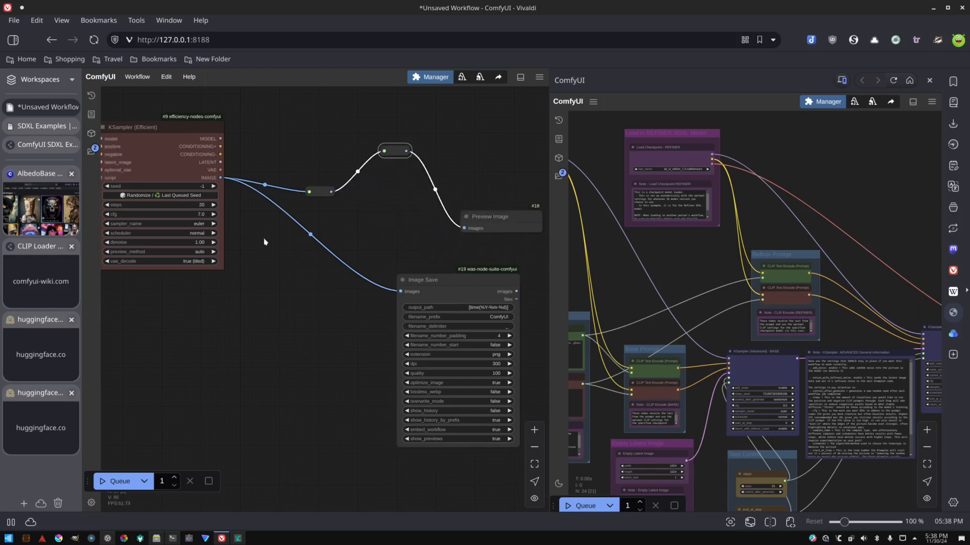
pyautogui.moveTo(264, 242); pyautogui.dragTo(388, 315)
pyautogui.hscroll(-5, 304, 393)
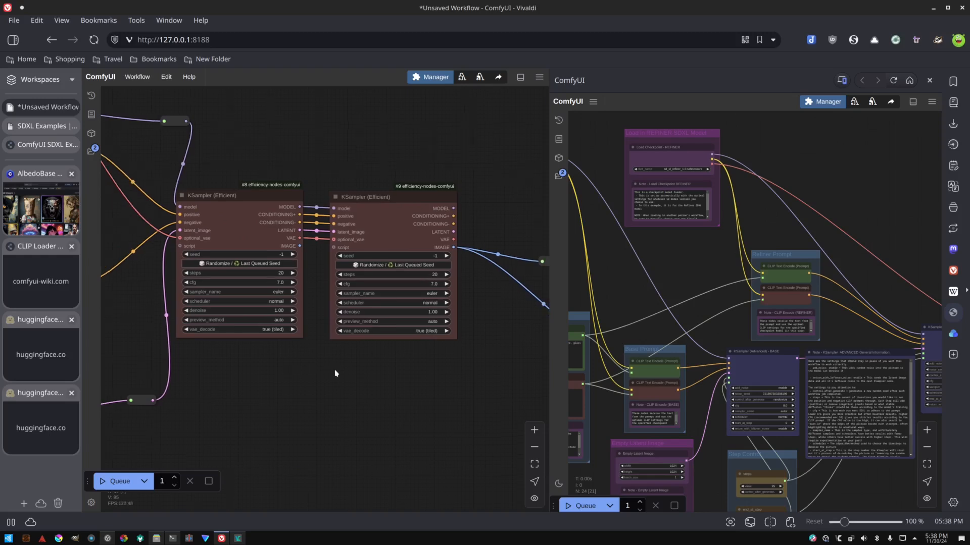